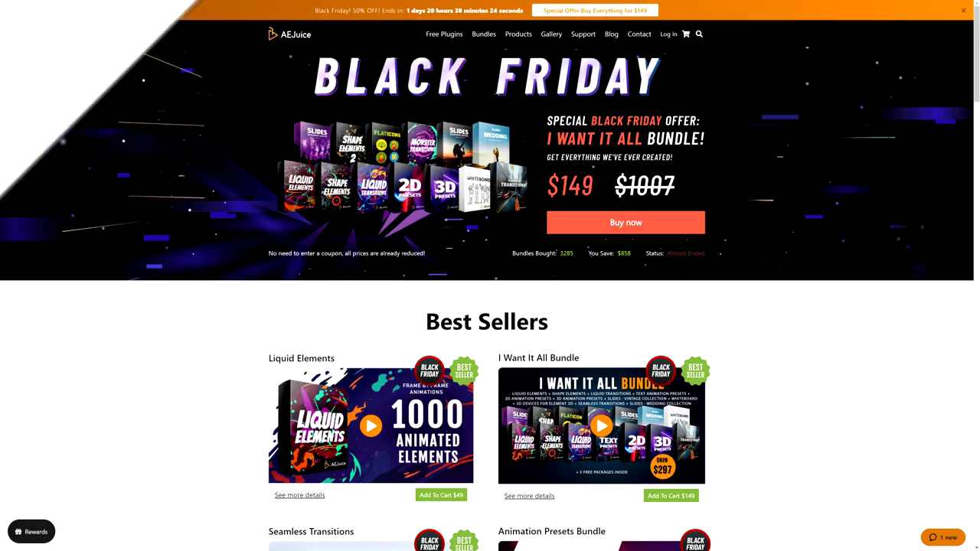
- Look over the AEJuice best sellers and play the Liquid Elements preview video
scroll(124, 306, "down", 8)
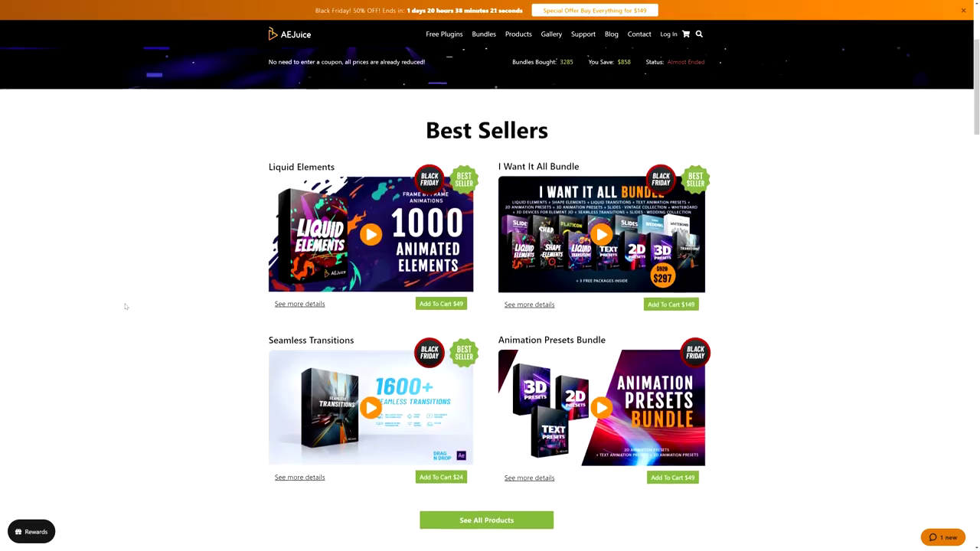
scroll(123, 305, "up", 7)
left_click(380, 360)
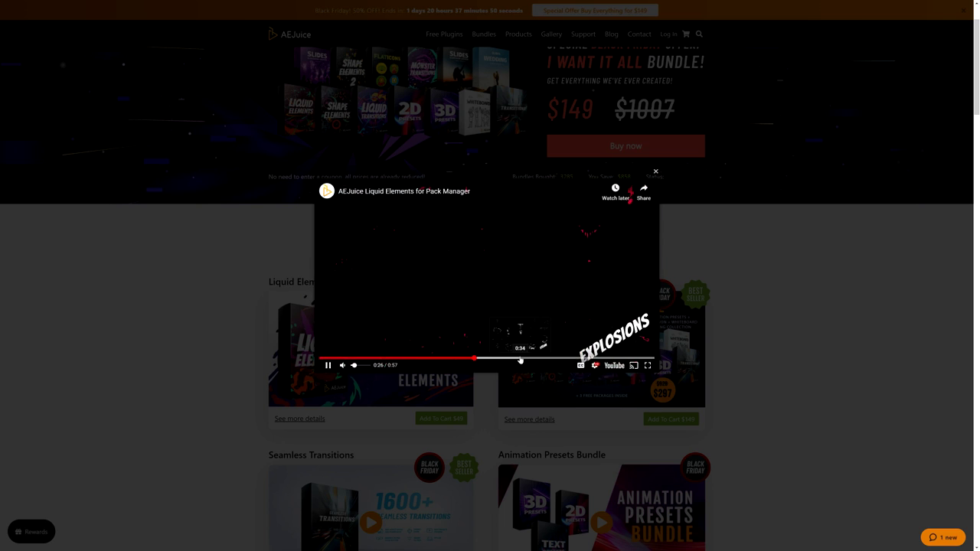
scroll(490, 276, "up", 1)
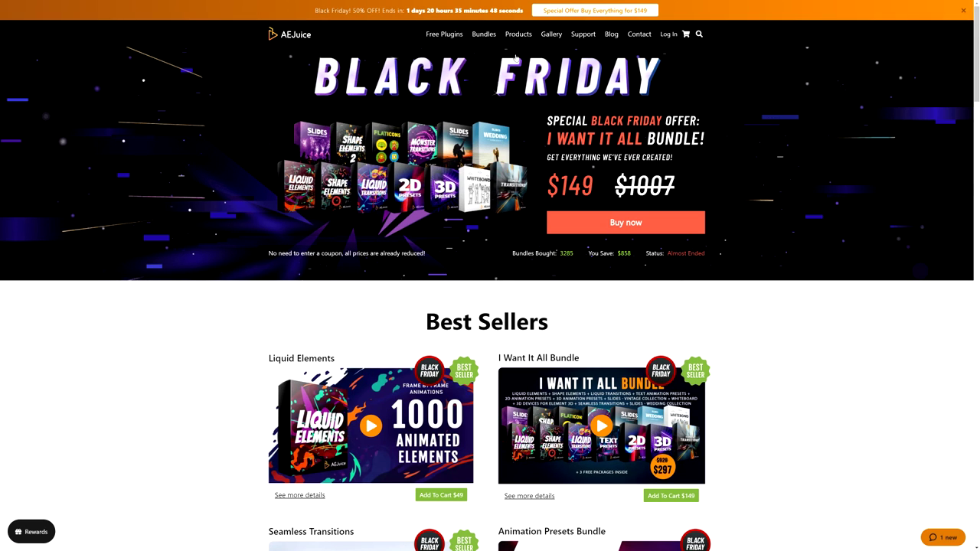
- View the AEJuice Bundles page, and browse the downloads on the Free Plugins page
left_click(480, 38)
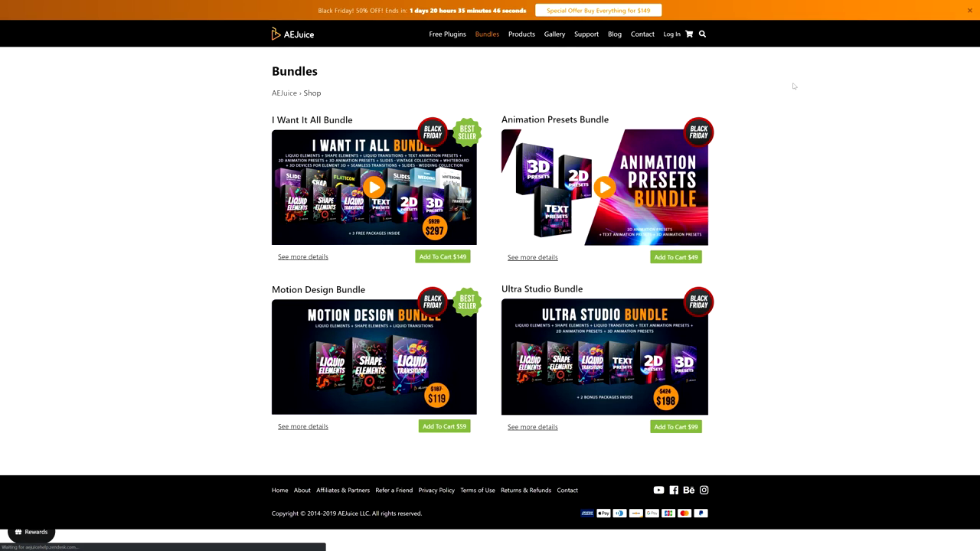
left_click(448, 35)
scroll(829, 93, "down", 5)
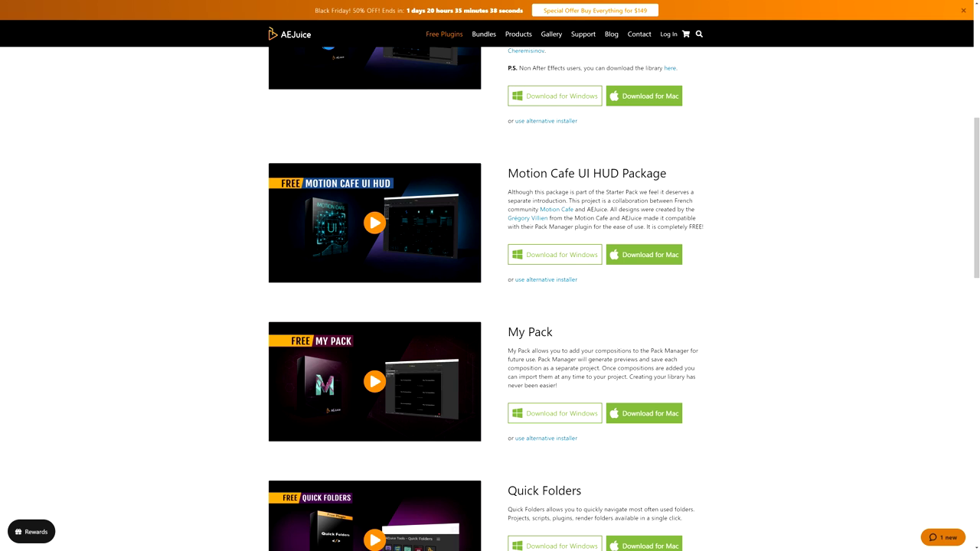
scroll(781, 173, "down", 5)
scroll(788, 173, "down", 5)
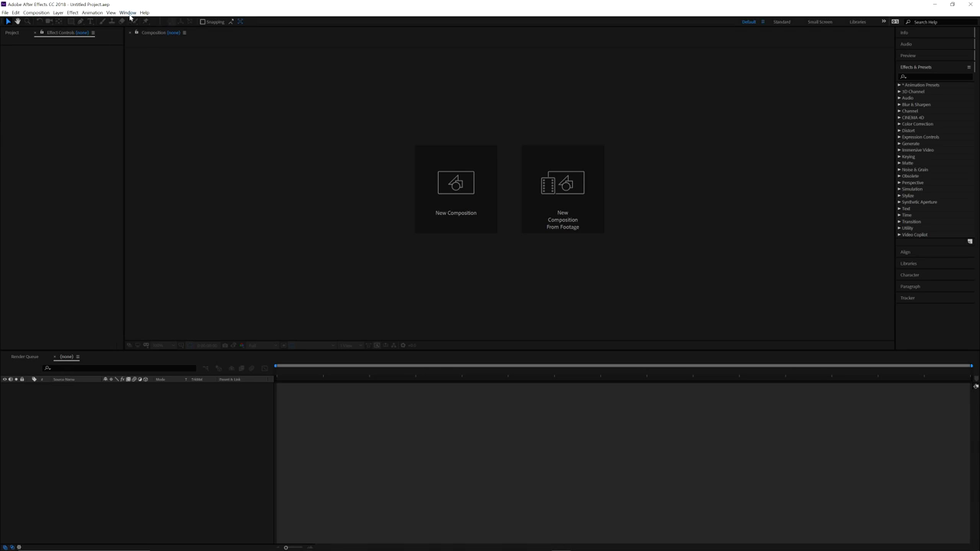
- Switch to After Effects, open AEJuice Pack Manager 3 and browse its available packs under New Pack
left_click(129, 13)
left_click(151, 58)
left_click(353, 132)
left_click(380, 130)
left_click_drag(715, 200, 715, 238)
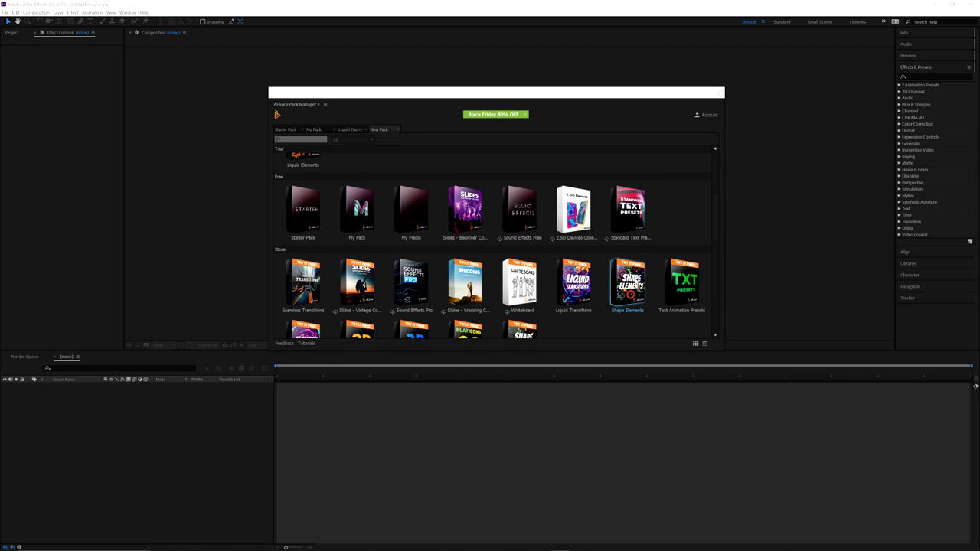
- Open the Shape Elements pack, browse its 3D Lines and 3D Strokes, and choose the free trial
left_click(627, 281)
scroll(575, 192, "down", 10)
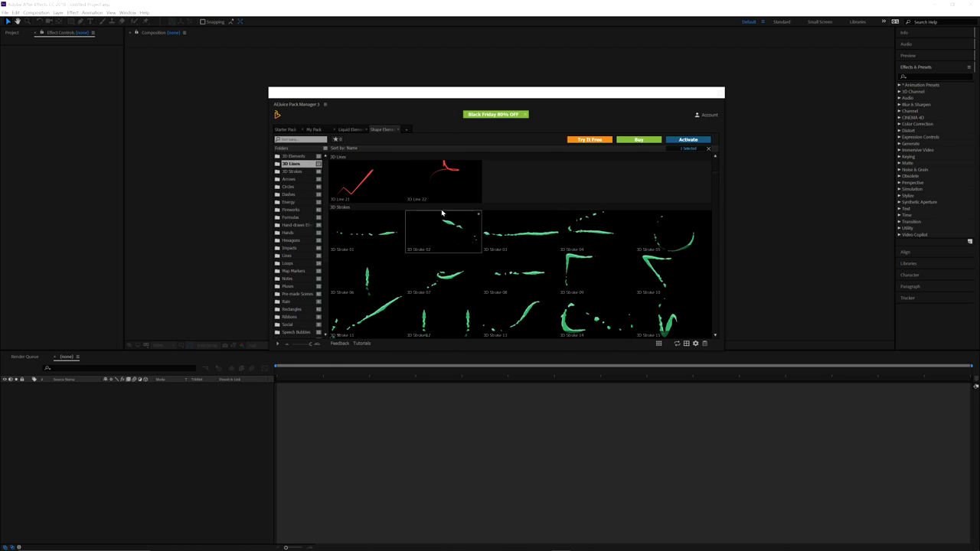
left_click(589, 140)
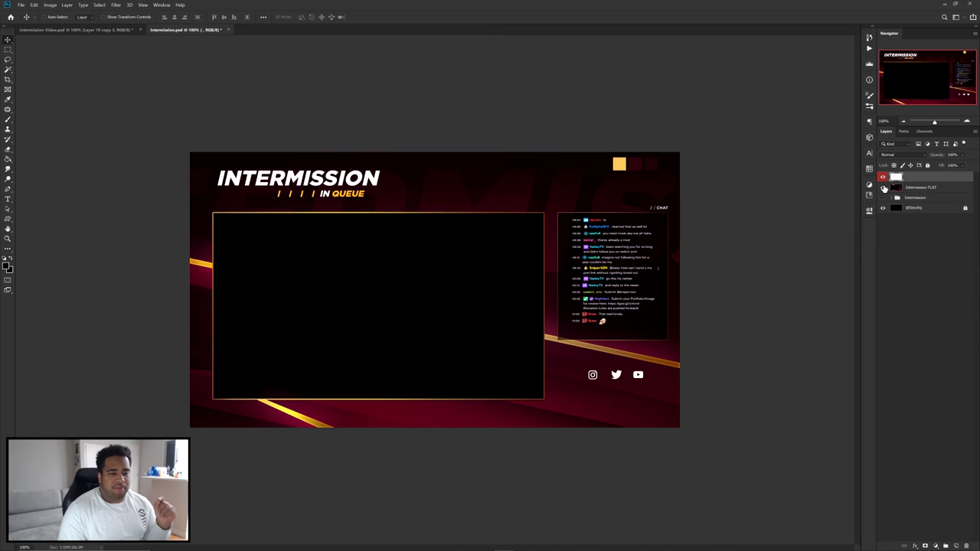
- In Photoshop, hide the Intermission FLAT layer and sample the three palette swatches, setting the canvas background colour 0e0005 as foreground colour
left_click(884, 188)
scroll(714, 161, "up", 2)
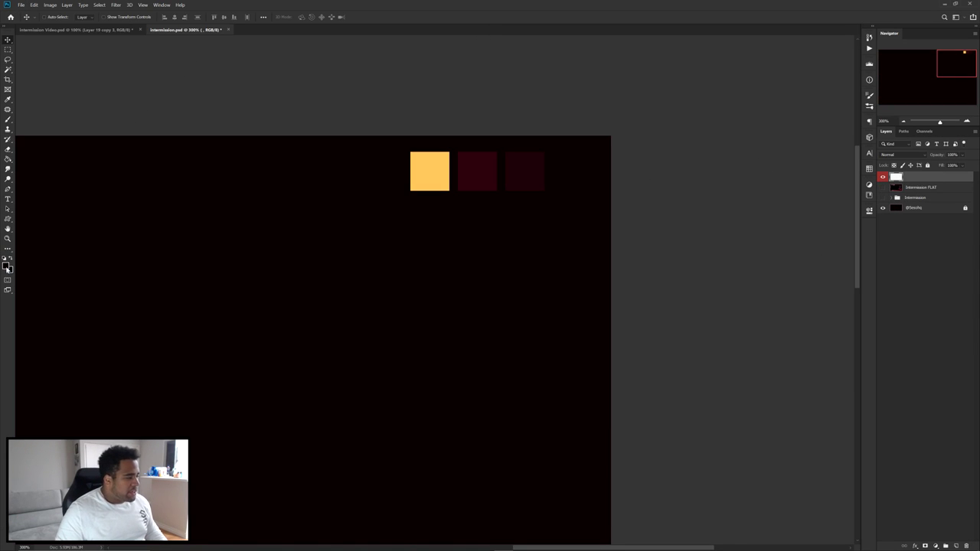
left_click(7, 267)
left_click_drag(544, 211, 460, 207)
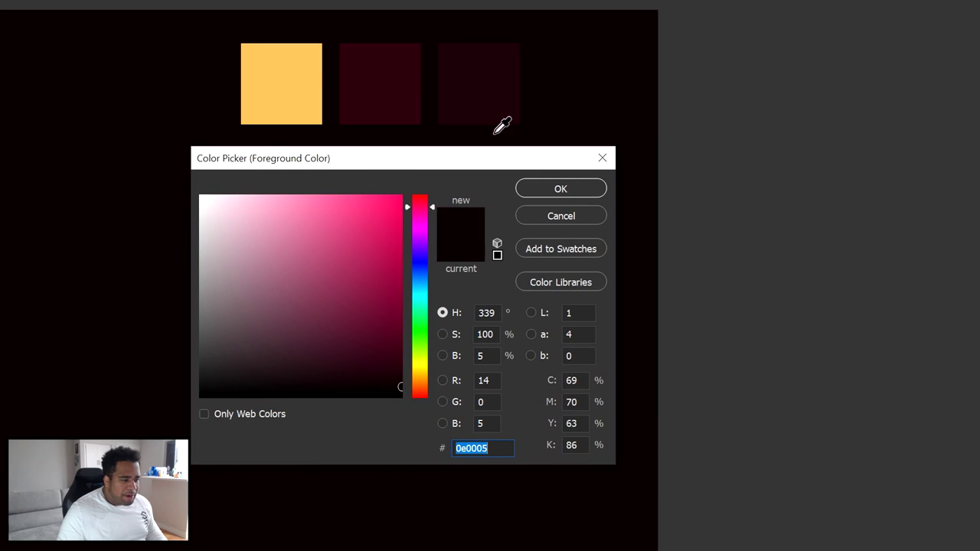
left_click(310, 64)
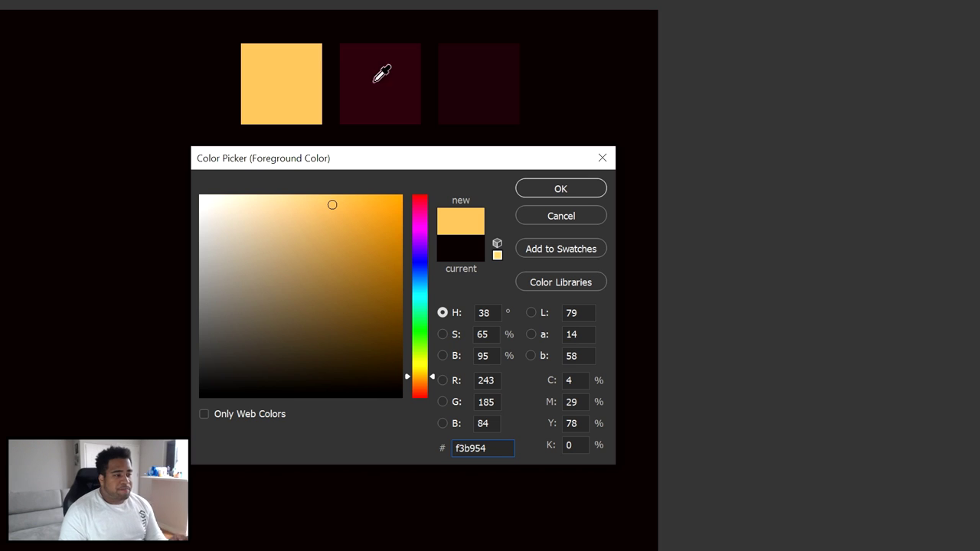
left_click(393, 69)
left_click(496, 73)
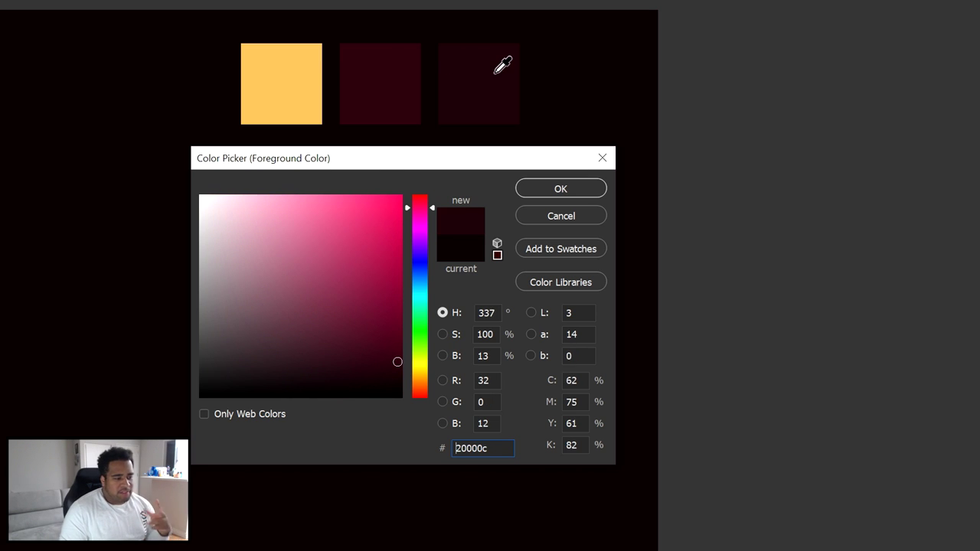
left_click(570, 53)
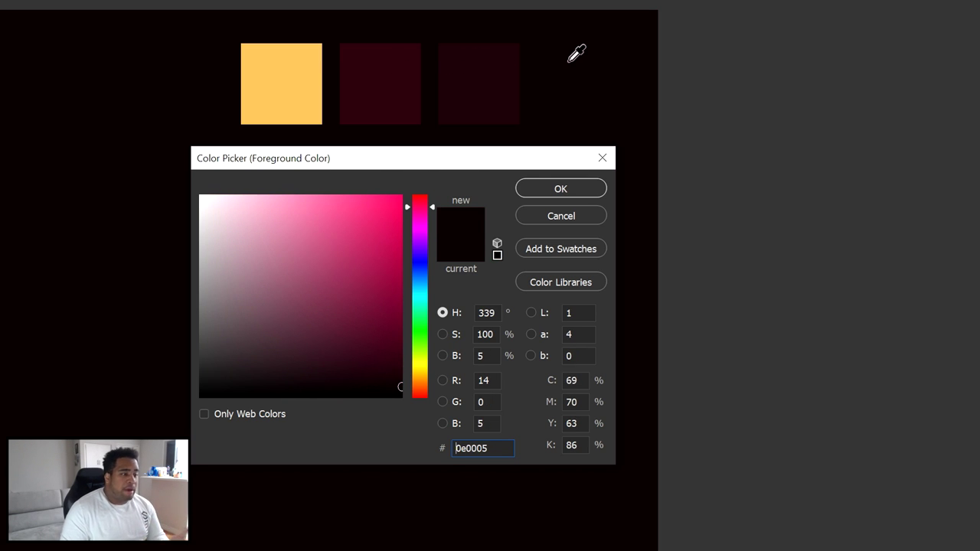
left_click_drag(484, 448, 457, 449)
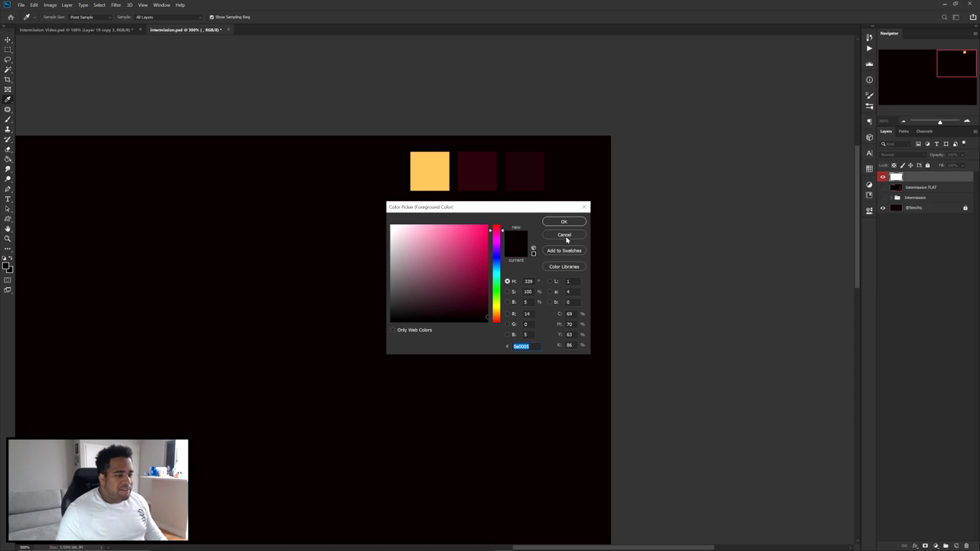
left_click(558, 219)
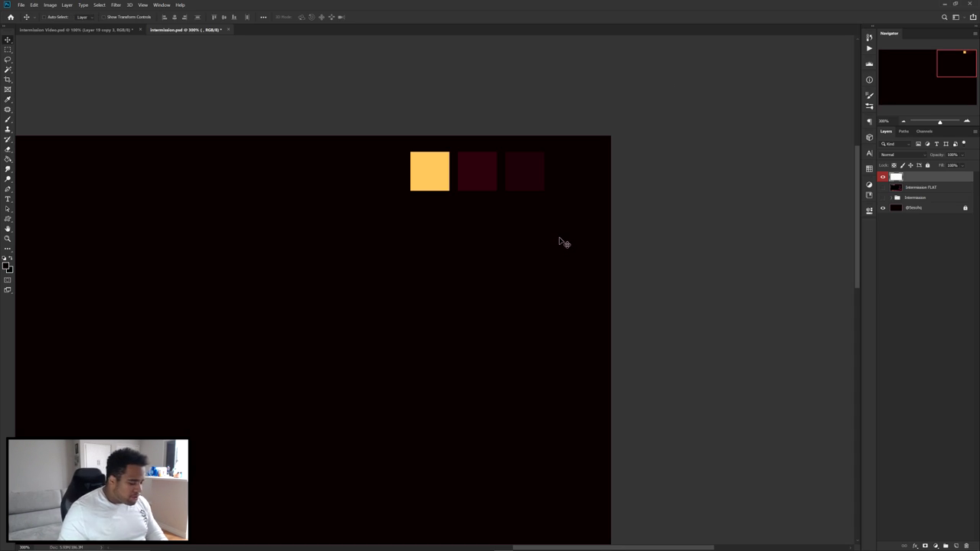
- Add a new empty layer directly above the locked background layer
key("ctrl+1")
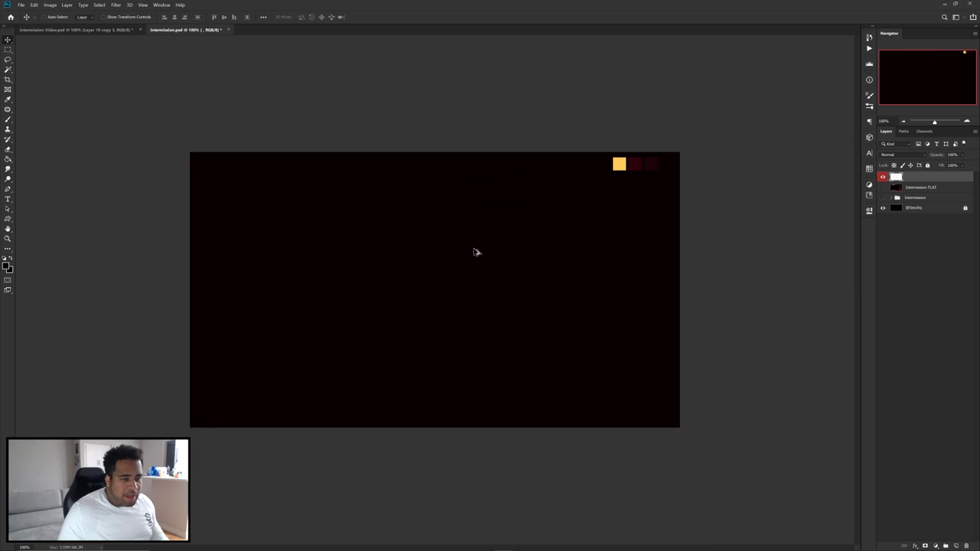
left_click(919, 207)
left_click(924, 209)
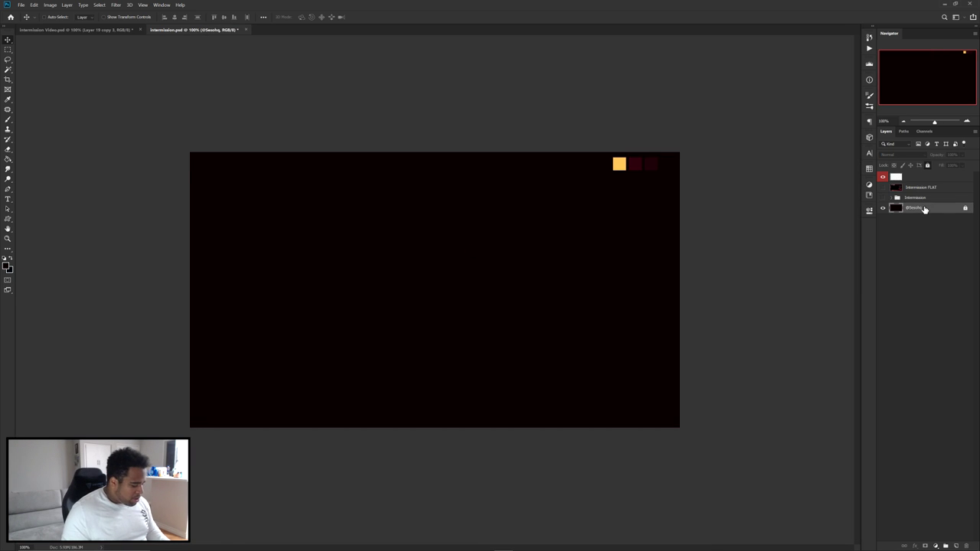
key("ctrl+shift+alt+n")
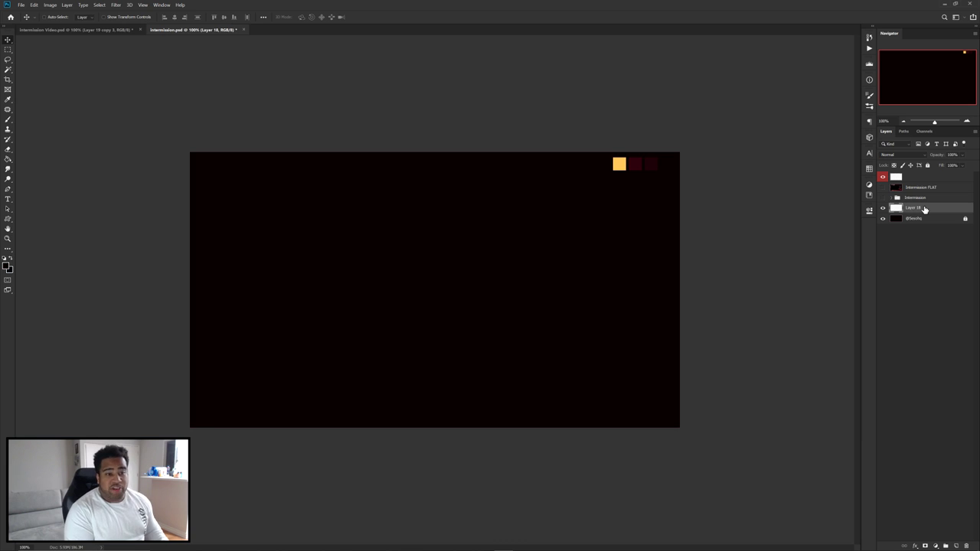
key("ctrl+shift+alt+n")
key("ctrl+shift+alt+n")
key("Delete")
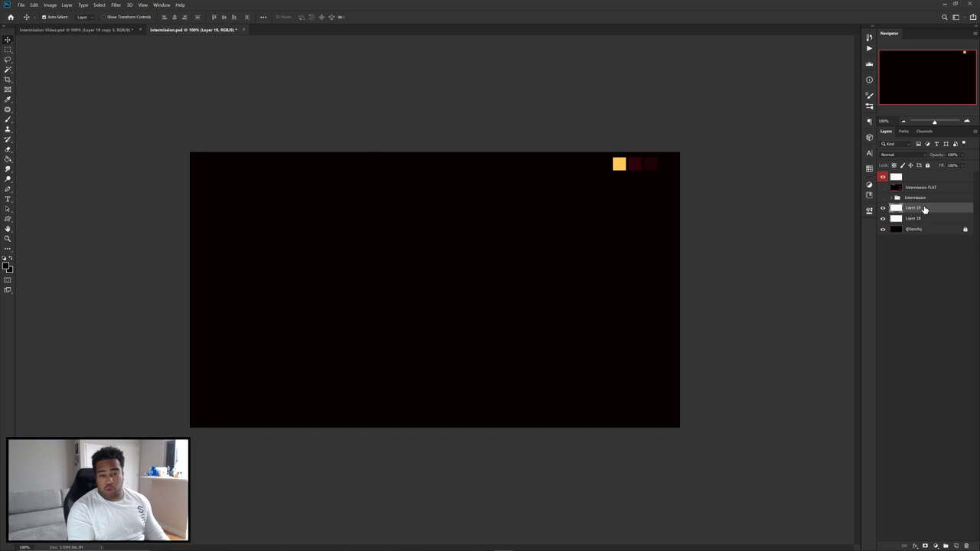
key("Delete")
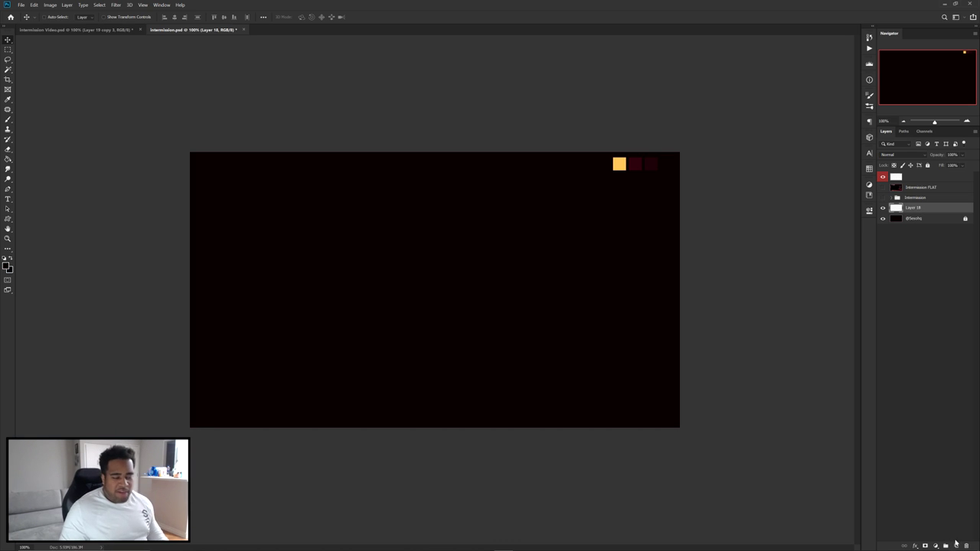
- Draw a closed four-point Pen path covering the lower canvas, its upper edge sloping down from left to right beyond both sides
key("p")
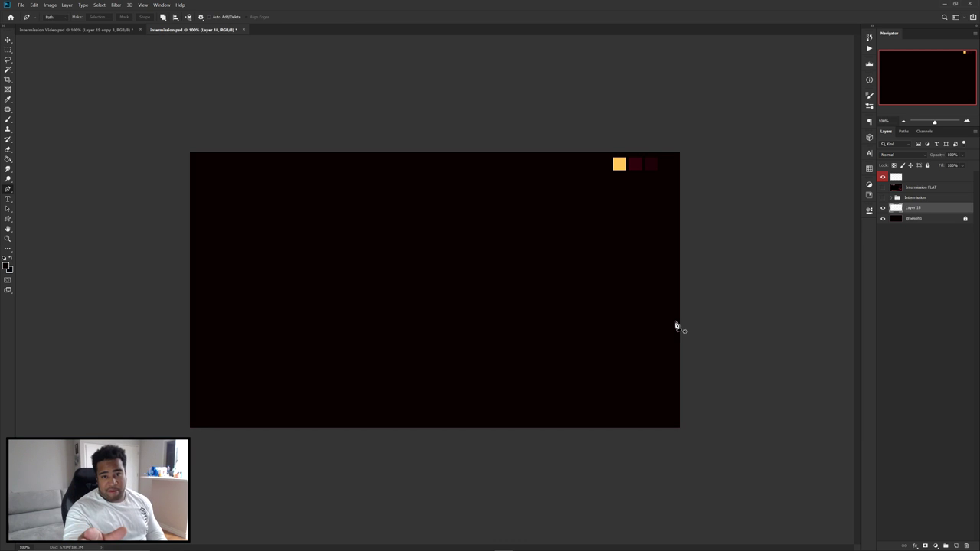
scroll(681, 399, "up", 3)
left_click_drag(678, 406, 717, 432)
scroll(716, 414, "down", 3)
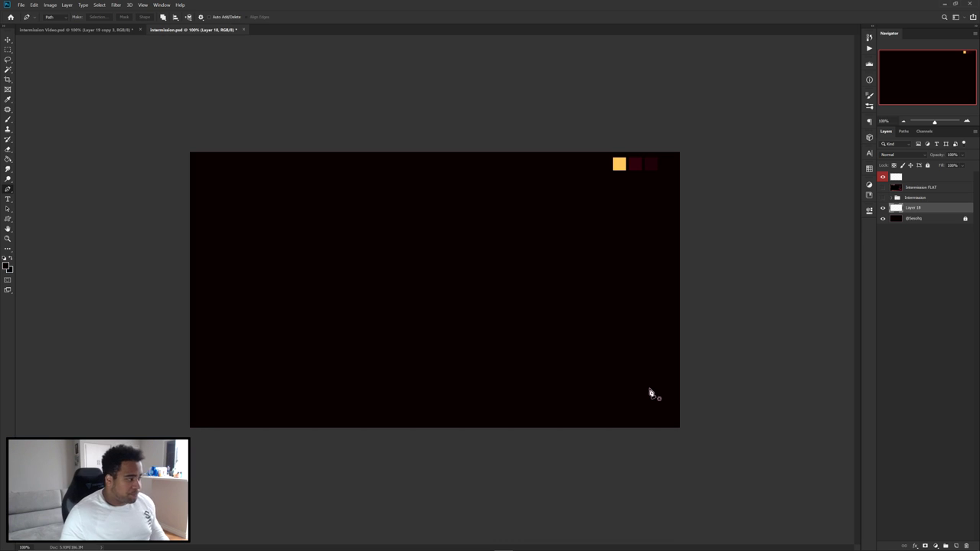
left_click(701, 382)
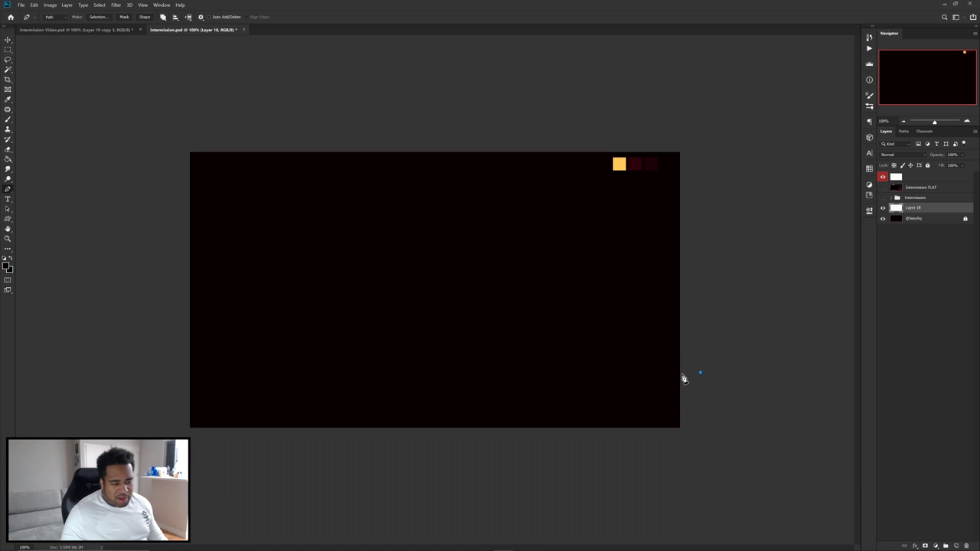
left_click(171, 303)
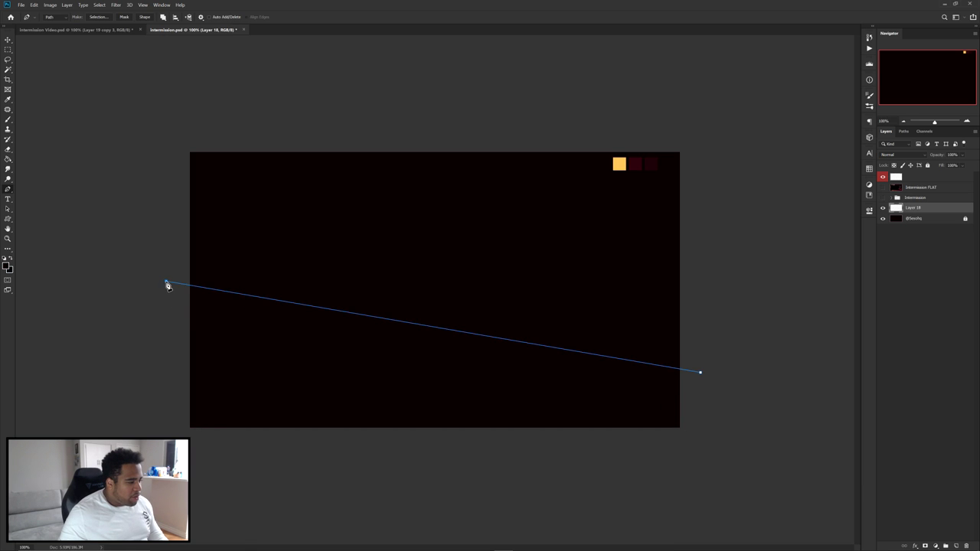
left_click_drag(172, 303, 163, 282)
left_click(158, 473)
left_click(726, 463)
left_click(700, 373)
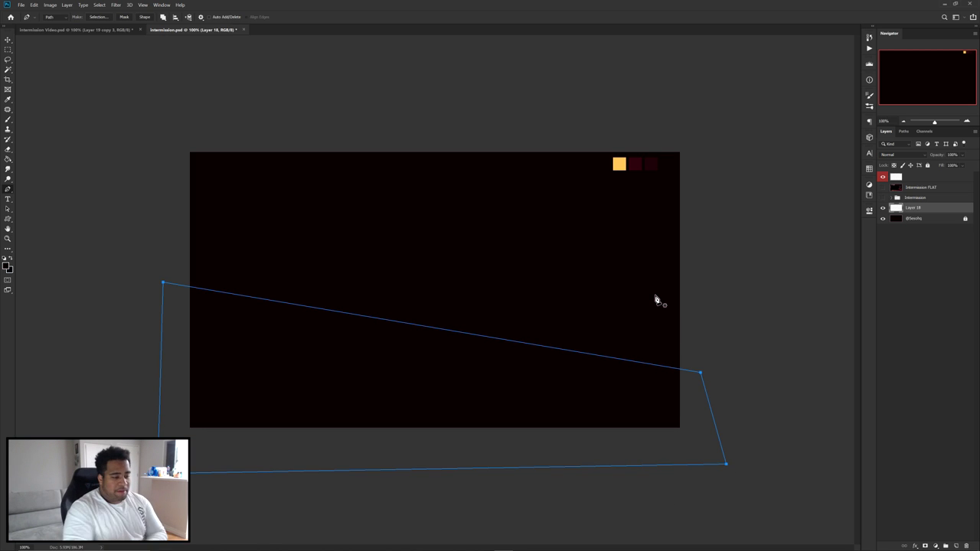
- Fill the path with the dark red swatch colour 2d0110 at 100% opacity, and delete the path
right_click(451, 235)
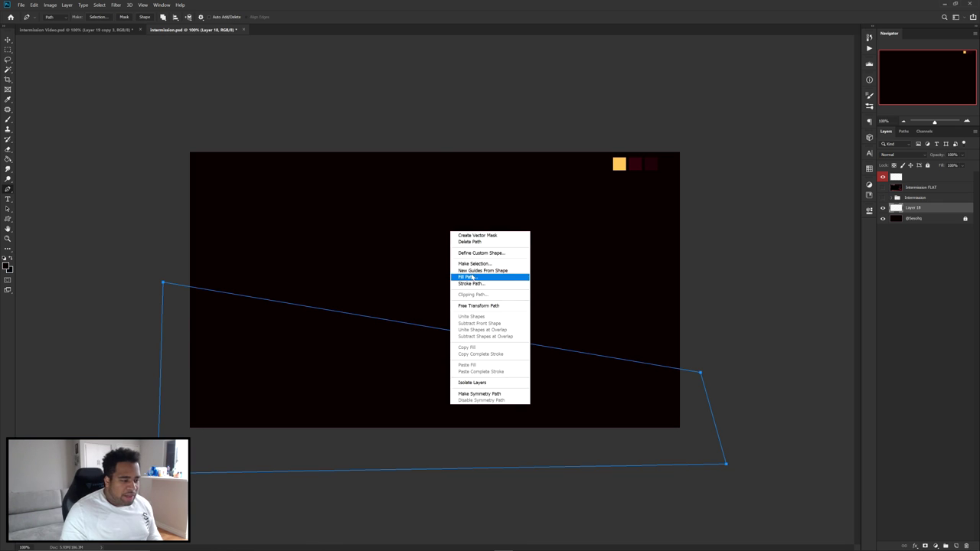
left_click(494, 276)
left_click(379, 99)
left_click(367, 113)
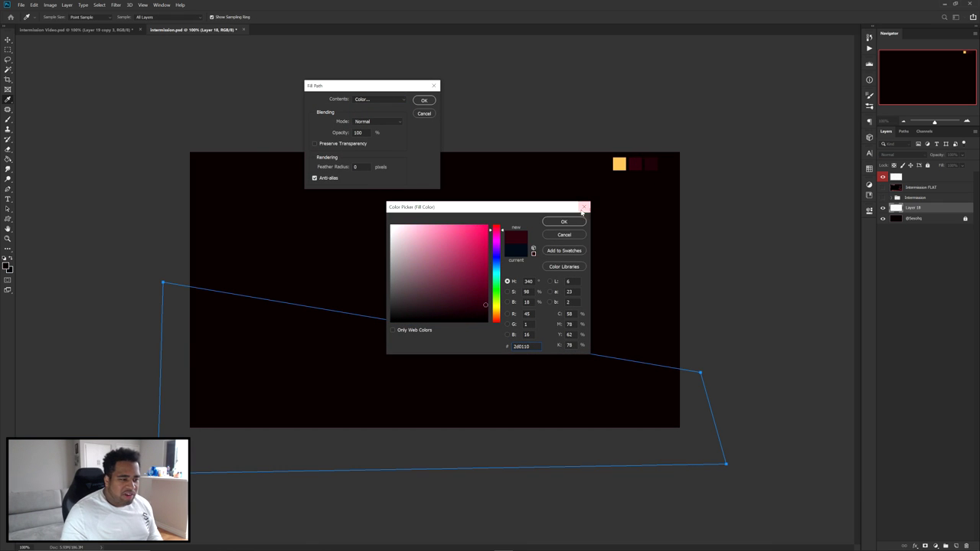
left_click(573, 222)
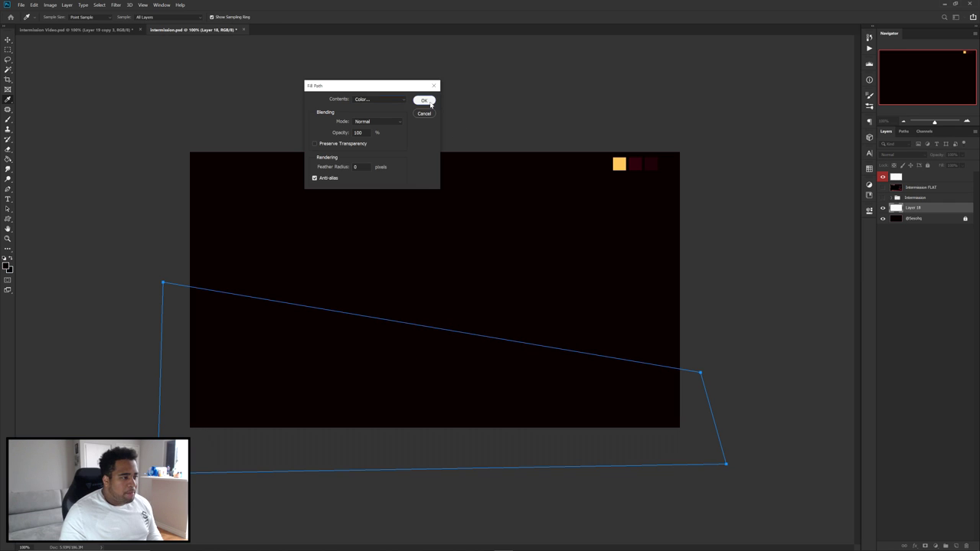
left_click(423, 99)
right_click(470, 219)
left_click(504, 230)
- Add another layer and draw a closed four-point wedge path from the lower-left red area past the canvas's lower-right corner
key("ctrl+shift+n")
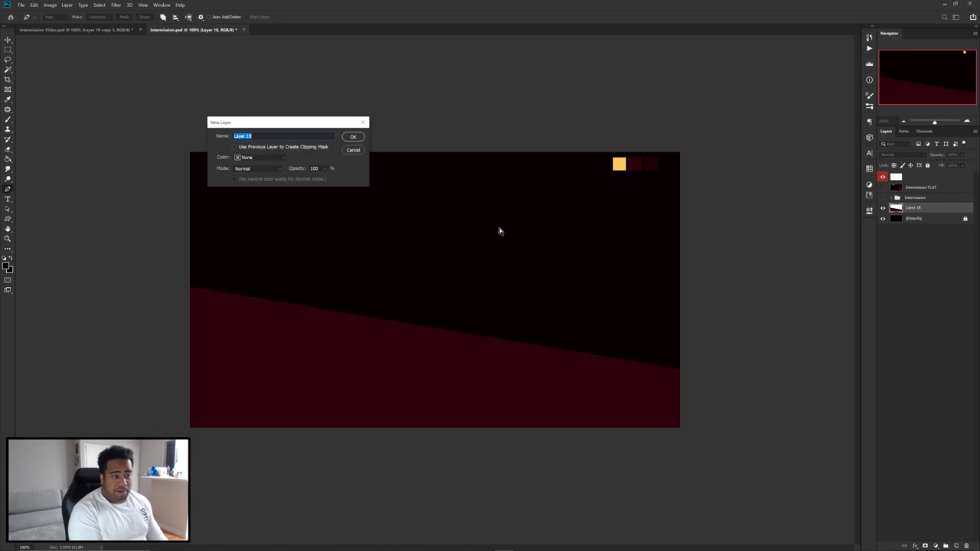
key("Return")
left_click(695, 400)
left_click(298, 354)
left_click(638, 479)
left_click(749, 467)
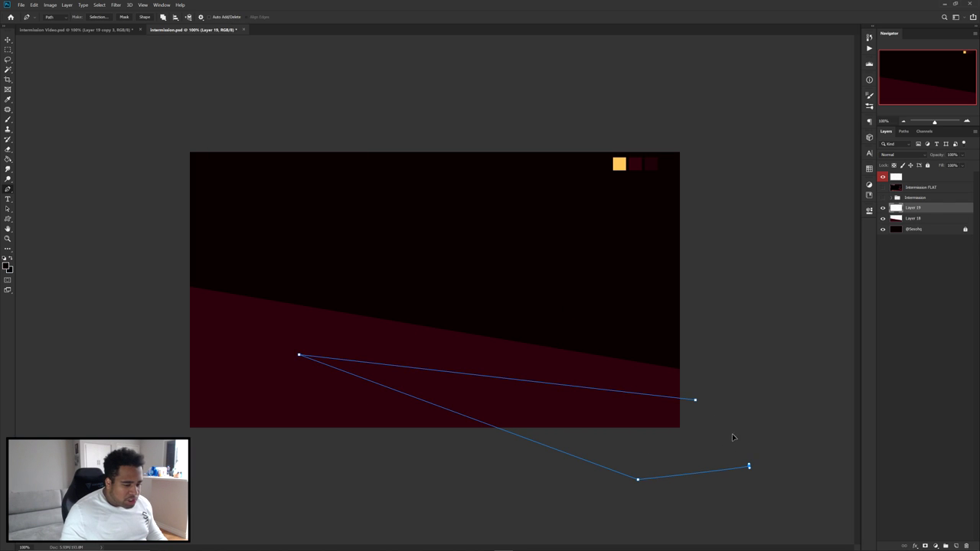
left_click(696, 401)
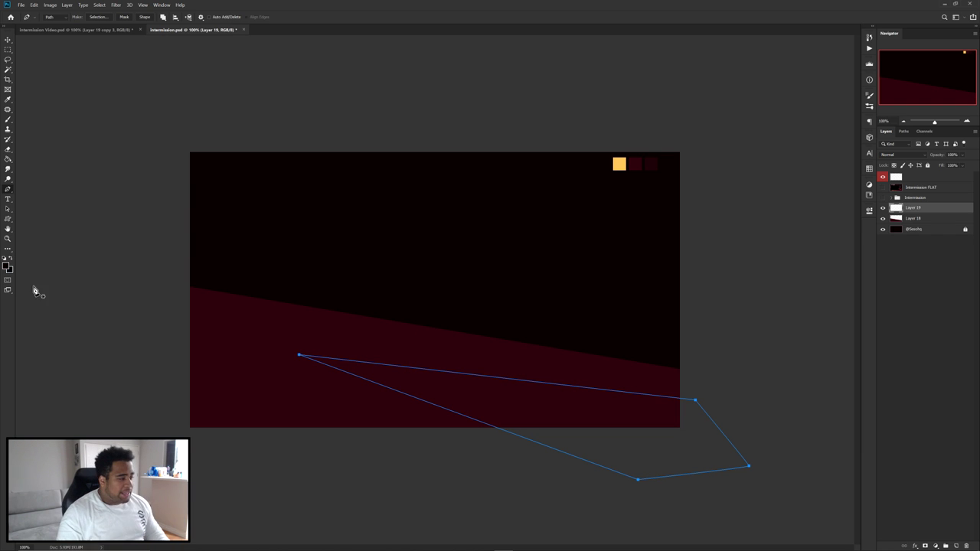
left_click(9, 265)
left_click(632, 161)
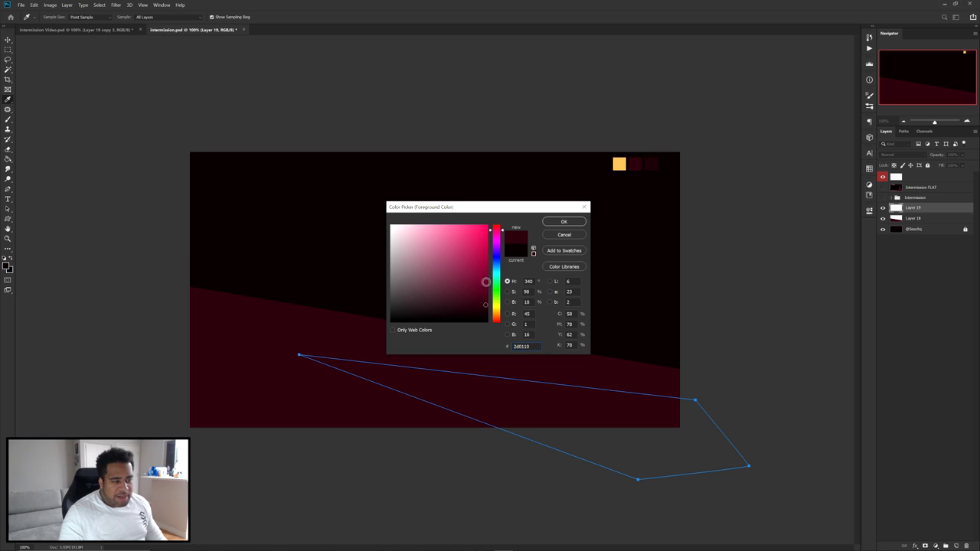
left_click_drag(498, 273, 498, 277)
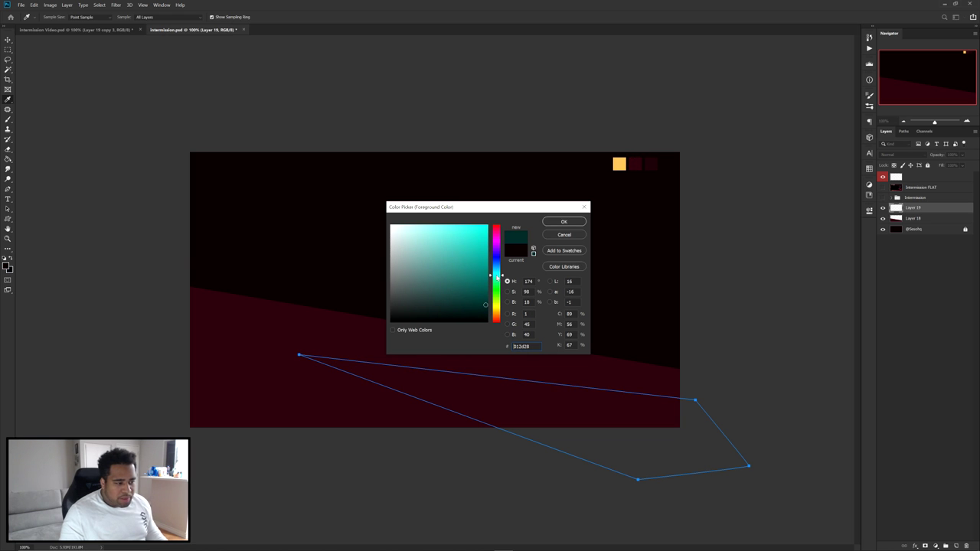
mouse_move(501, 277)
left_mouse_down()
mouse_move(498, 237)
mouse_move(498, 280)
left_mouse_up()
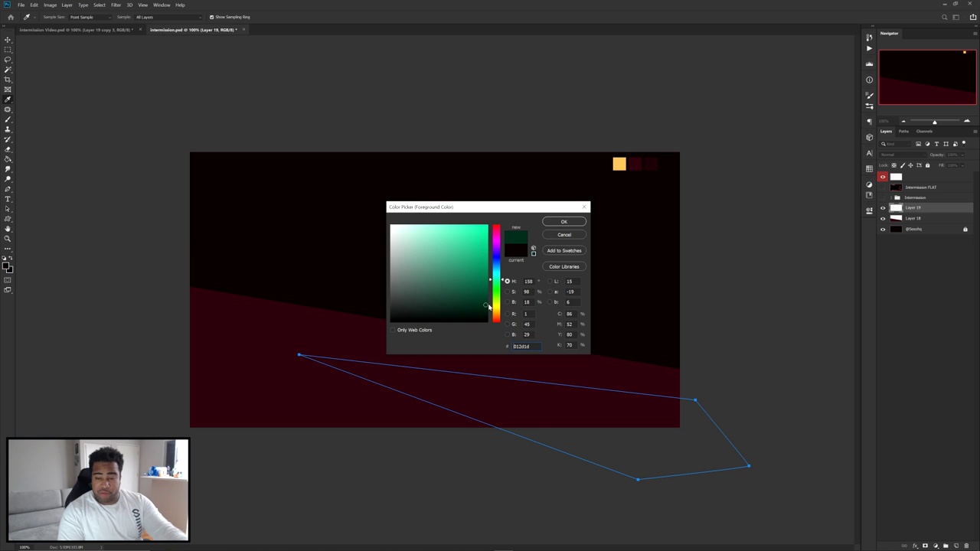
left_click(568, 235)
- Fill the wedge path with the darkest red swatch colour at 100% opacity, and delete the path
right_click(538, 276)
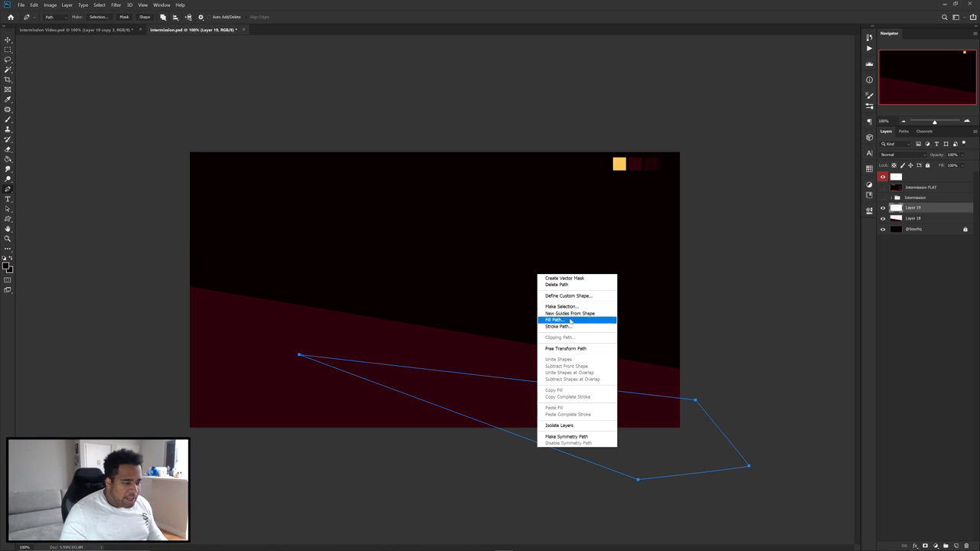
left_click(570, 319)
left_click(379, 100)
left_click(368, 121)
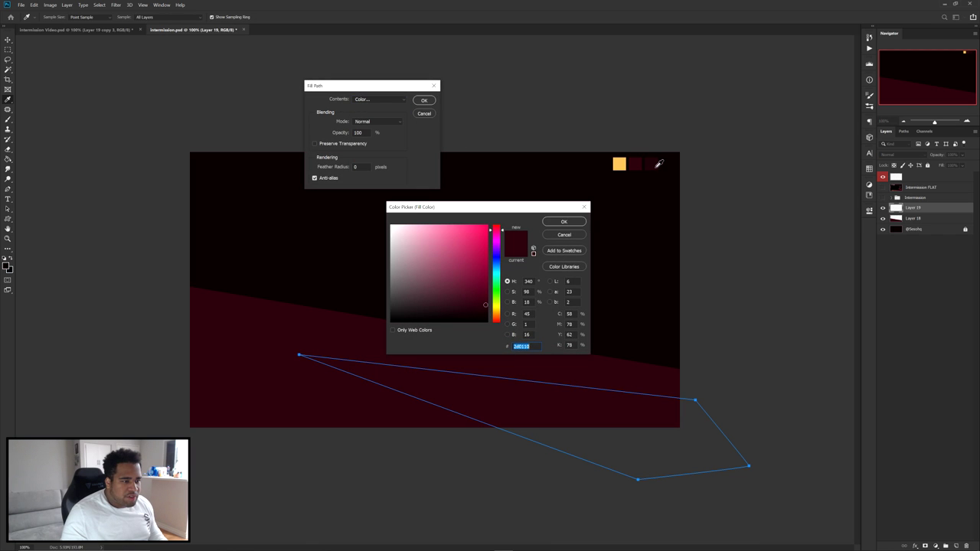
left_click(568, 222)
left_click(424, 100)
right_click(461, 219)
left_click(467, 222)
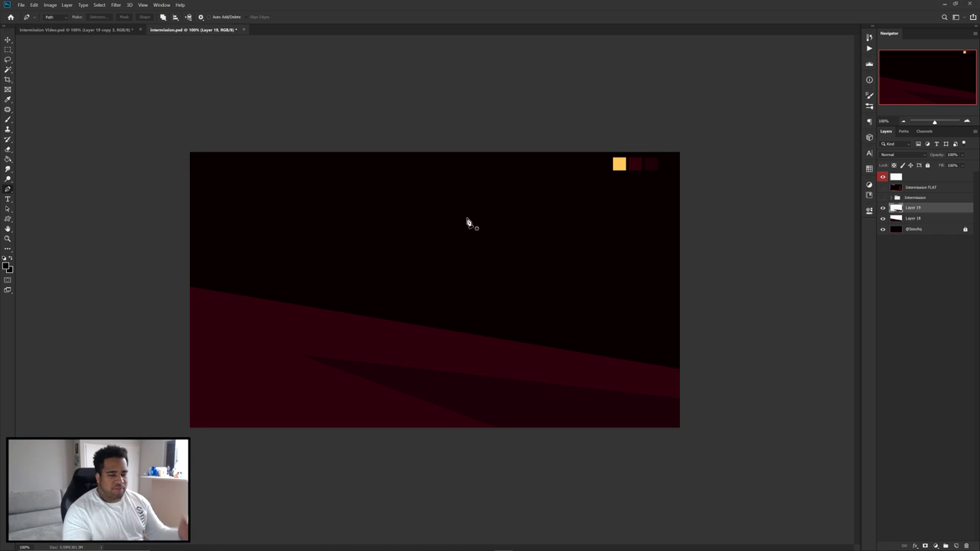
- Add a layer above Layer 18 and draw a closed five-point Pen path across the lower red area, leaving a red strip along its upper edge
left_click(913, 219)
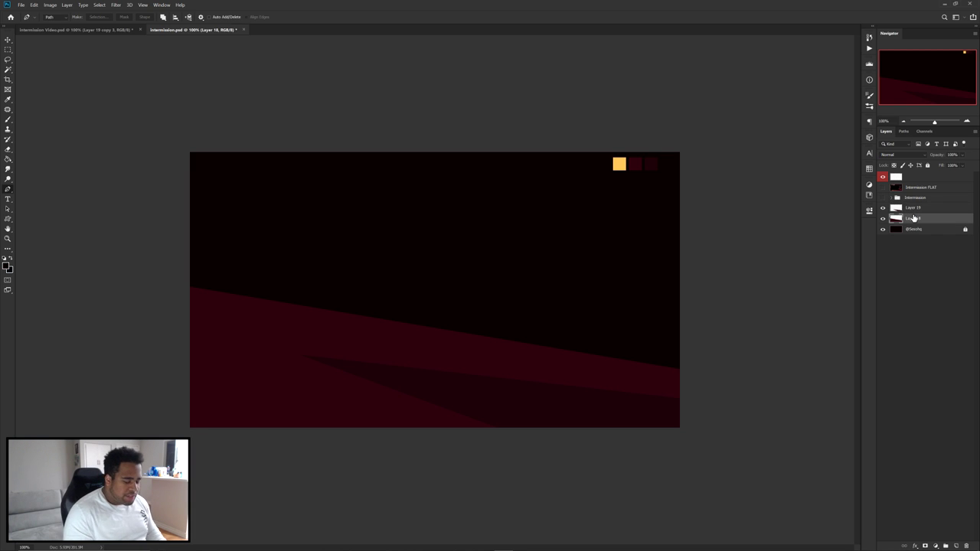
key("ctrl+shift+alt+n")
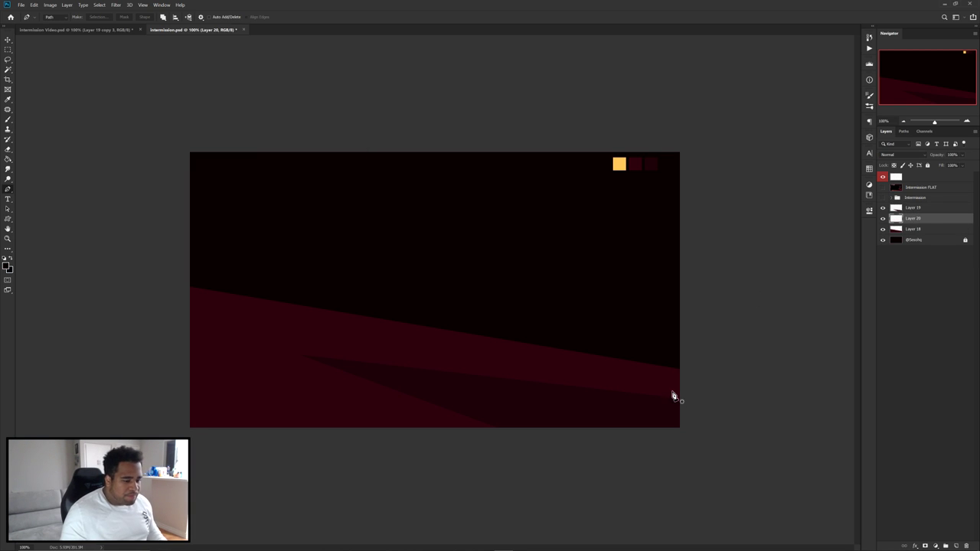
left_click(184, 307)
left_click(175, 381)
left_click(322, 442)
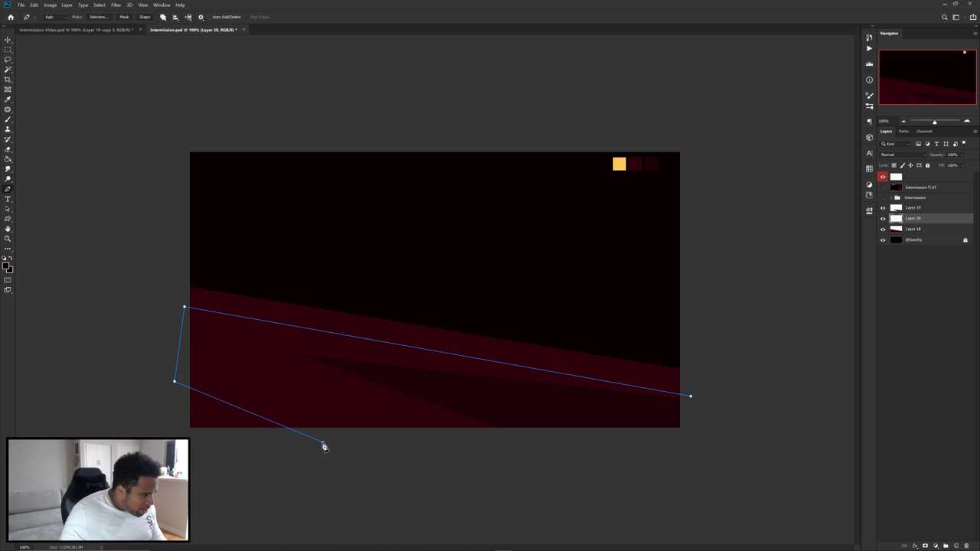
left_click(721, 450)
left_click(690, 396)
- Fill the five-point path with the near-black colour sampled from the canvas background at 100% opacity, and delete the path
right_click(517, 176)
left_click(534, 218)
left_click(372, 98)
left_click(360, 119)
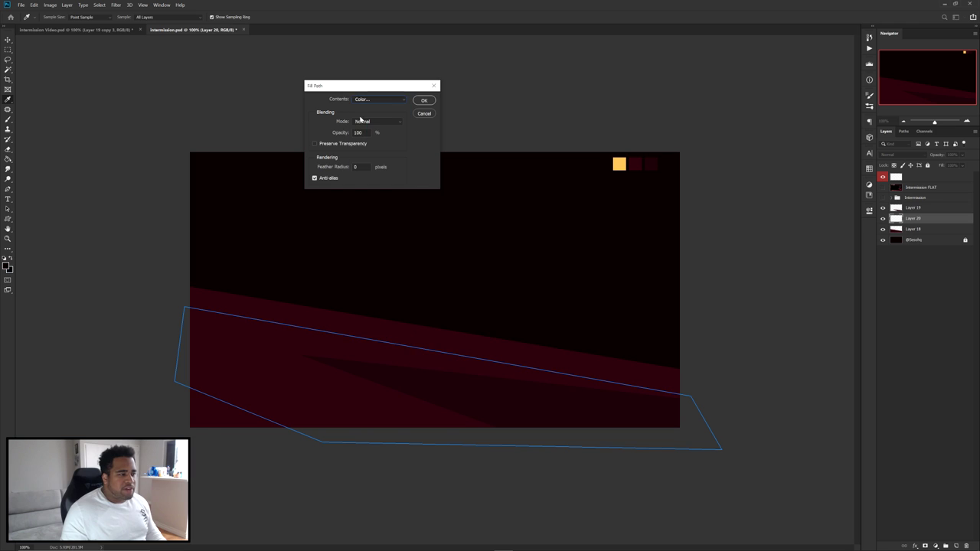
left_click(560, 177)
left_click(563, 221)
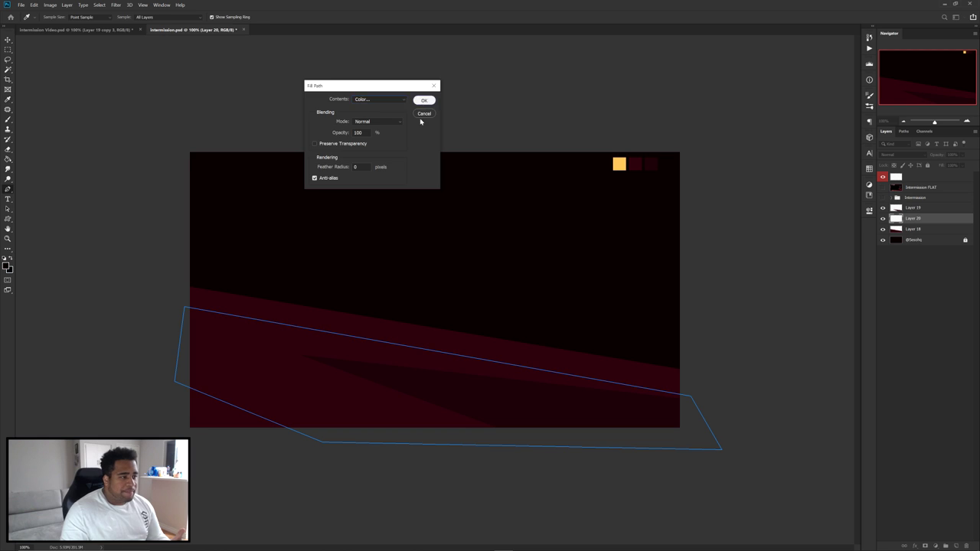
left_click(423, 101)
right_click(490, 209)
left_click(509, 218)
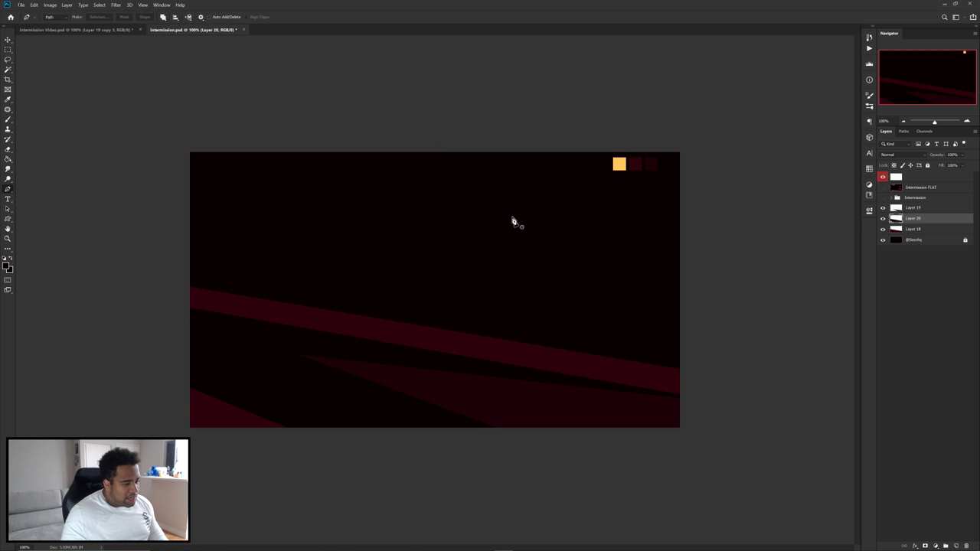
- Add a layer mask to the near-black shape on Layer 20 and fade its lower-left area using a large black brush at 0% hardness
left_click(925, 545)
key("b")
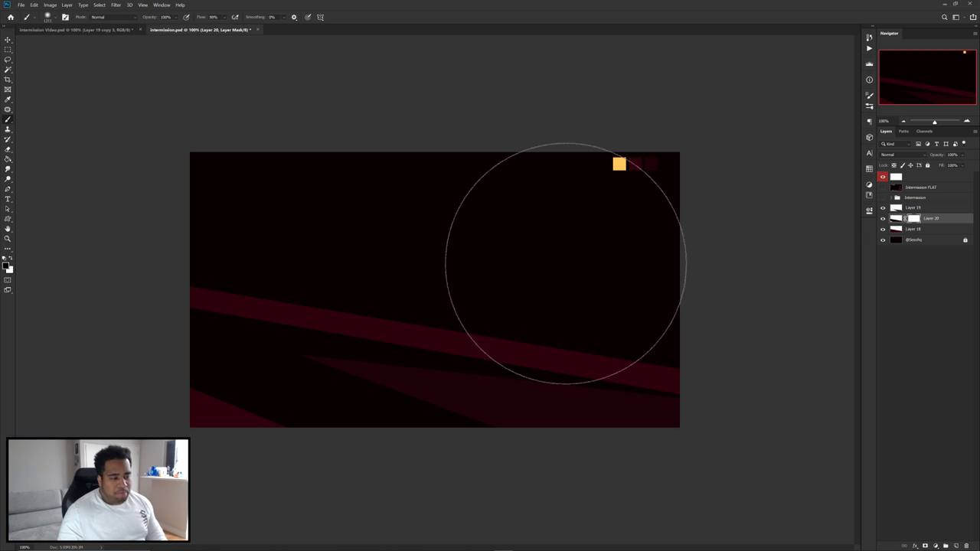
right_click(439, 220)
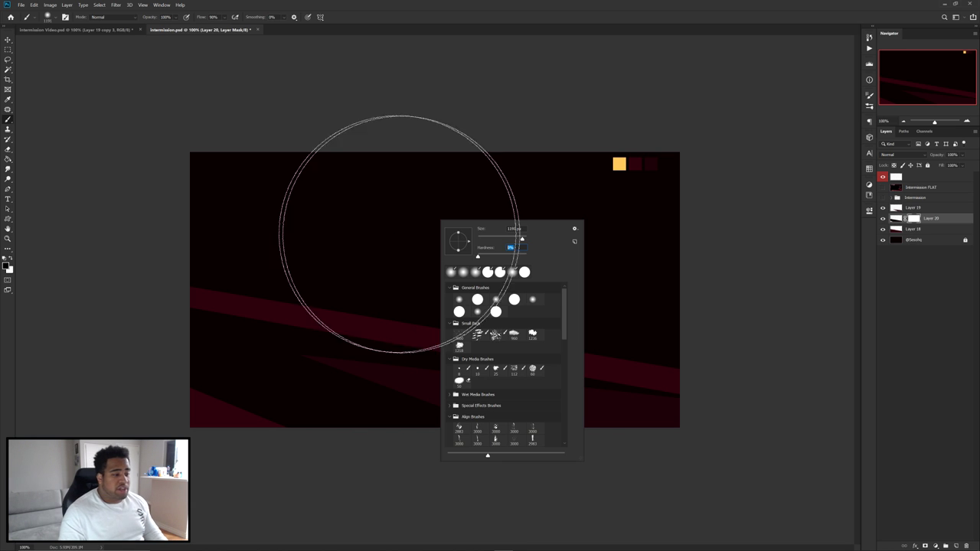
key("Return")
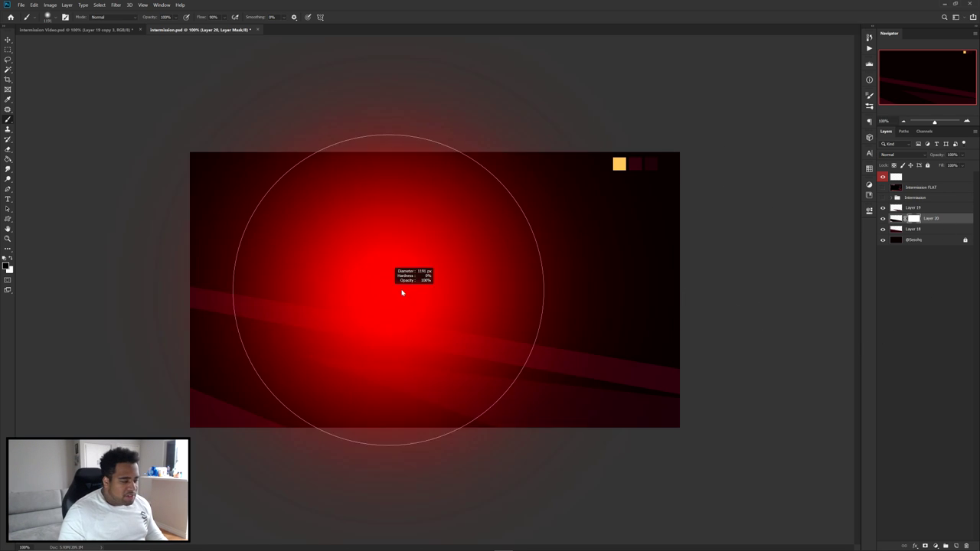
key("ctrl+minus")
mouse_move(275, 376)
left_mouse_down()
mouse_move(313, 388)
mouse_move(234, 409)
left_mouse_up()
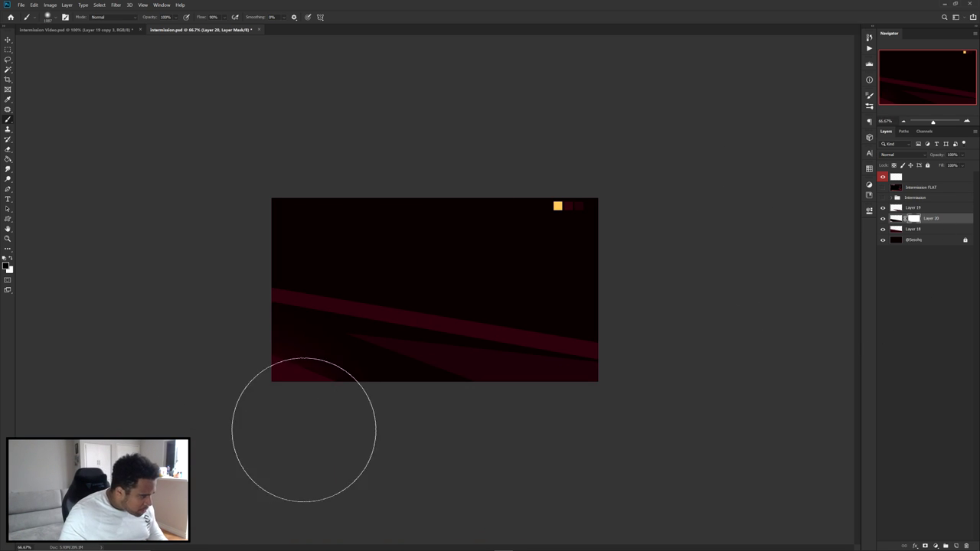
left_click(271, 433)
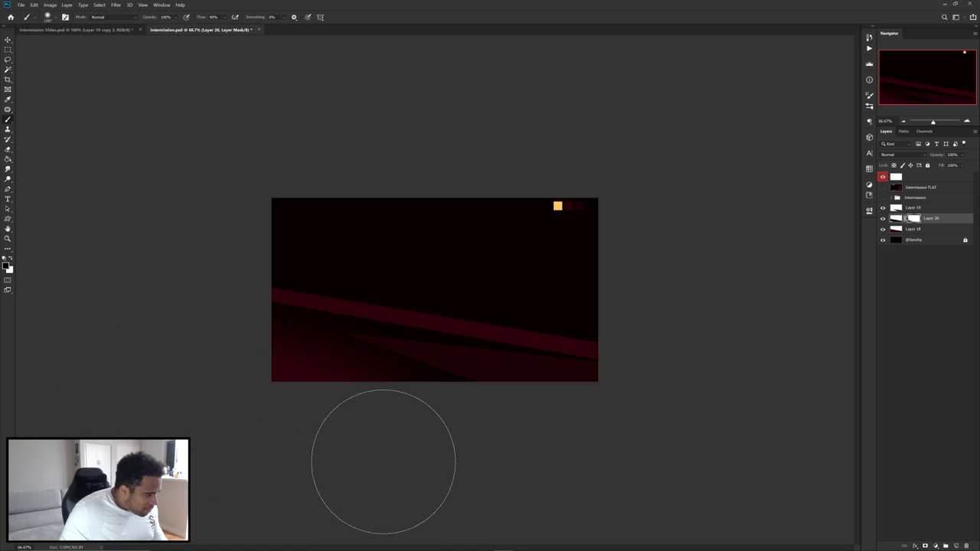
- Add a layer mask to the red shape on Layer 18 and fade out its right end with the soft black brush
key("v")
left_click(915, 229)
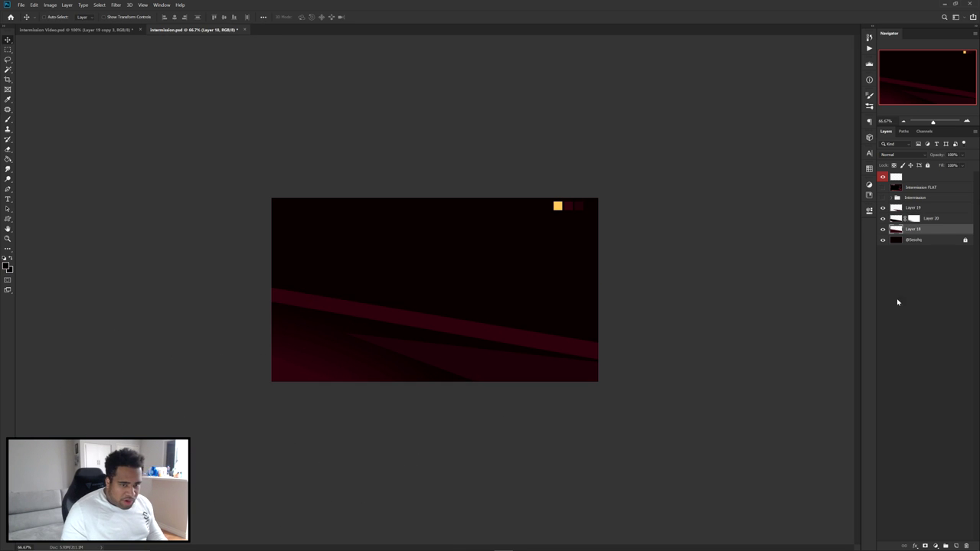
left_click(923, 545)
key("b")
right_click(538, 300, "alt")
left_click(609, 305)
- Add a layer mask to the wedge on Layer 19 and softly fade its left tip and lower edge with a black brush
left_click(511, 353, "ctrl")
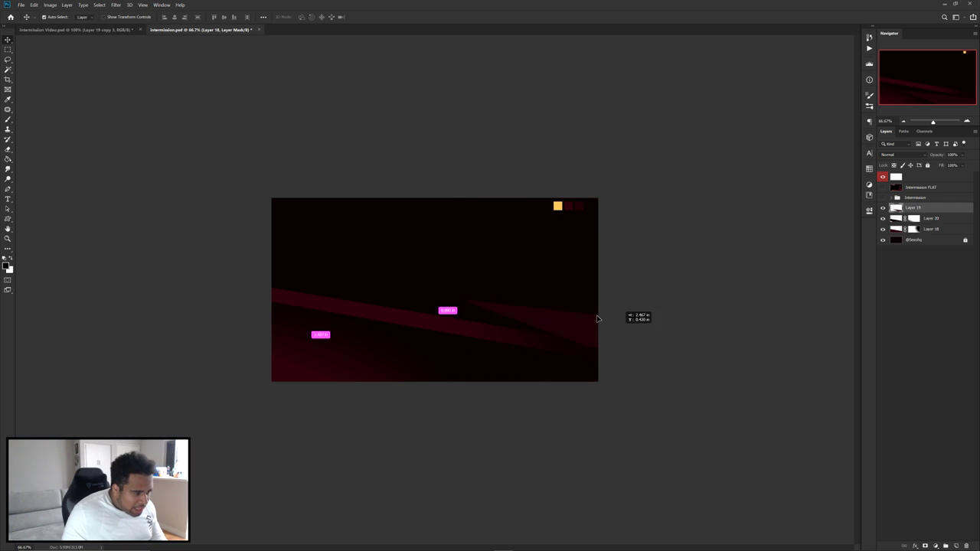
left_click(924, 546)
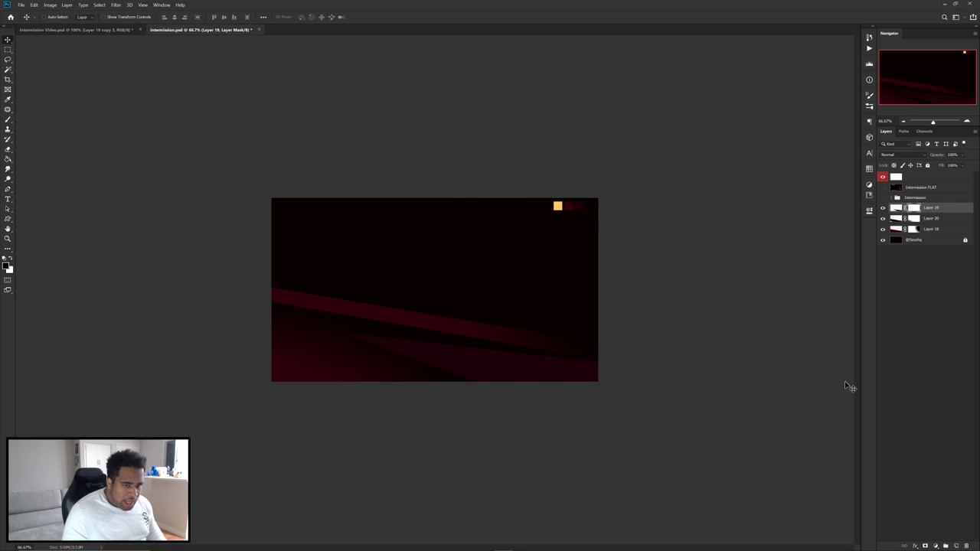
key("b")
mouse_move(540, 334)
left_mouse_down()
mouse_move(551, 342)
mouse_move(531, 337)
left_mouse_up()
left_click(376, 304)
key("bracketleft")
key("bracketleft")
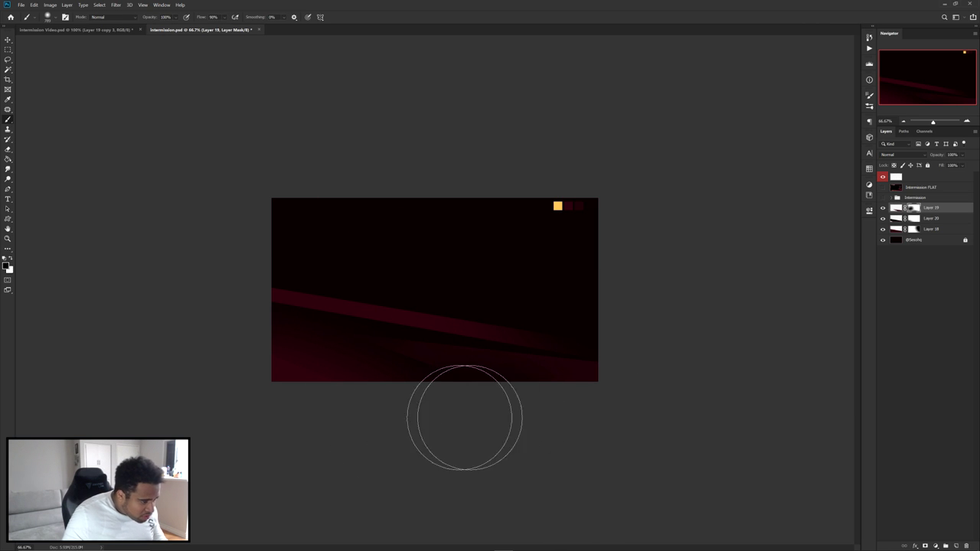
- Try moving the background shapes with the Move tool's auto-select target set to Layer, undoing each move
key("v")
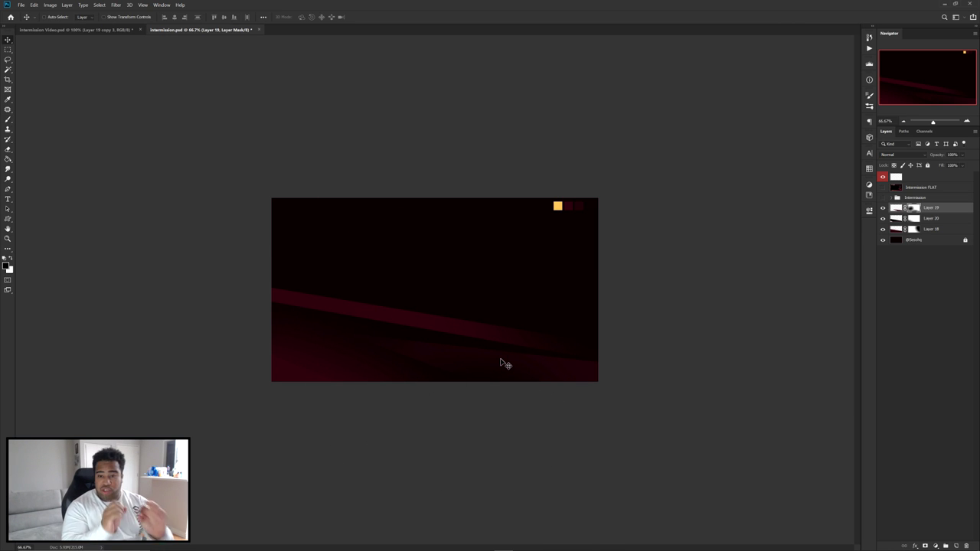
mouse_move(384, 311)
left_mouse_down()
mouse_move(475, 291)
mouse_move(484, 272)
left_mouse_up()
key("ctrl+z")
left_click(84, 18)
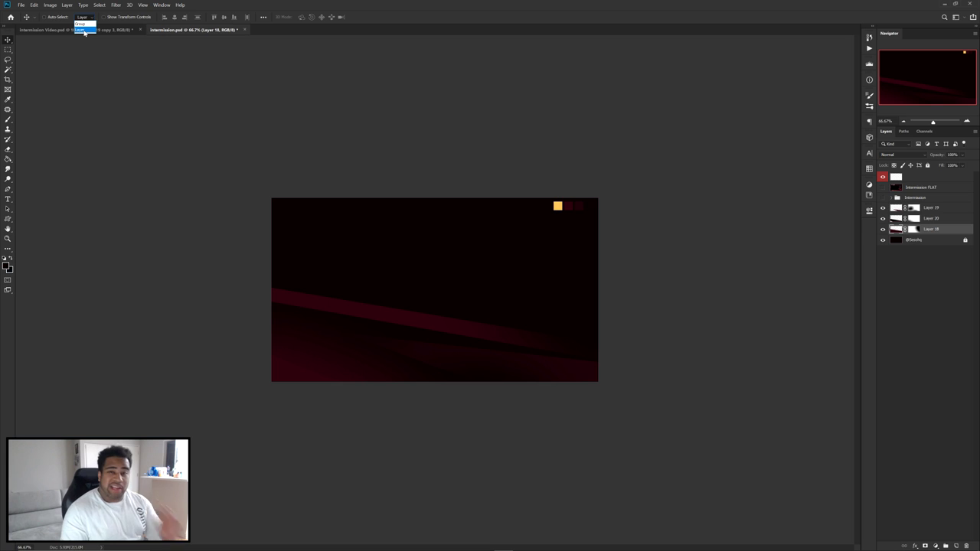
left_click(402, 187)
left_click_drag(568, 210, 434, 268)
key("ctrl+z")
left_click_drag(474, 332, 482, 269)
key("ctrl+z")
left_click(487, 372, "ctrl")
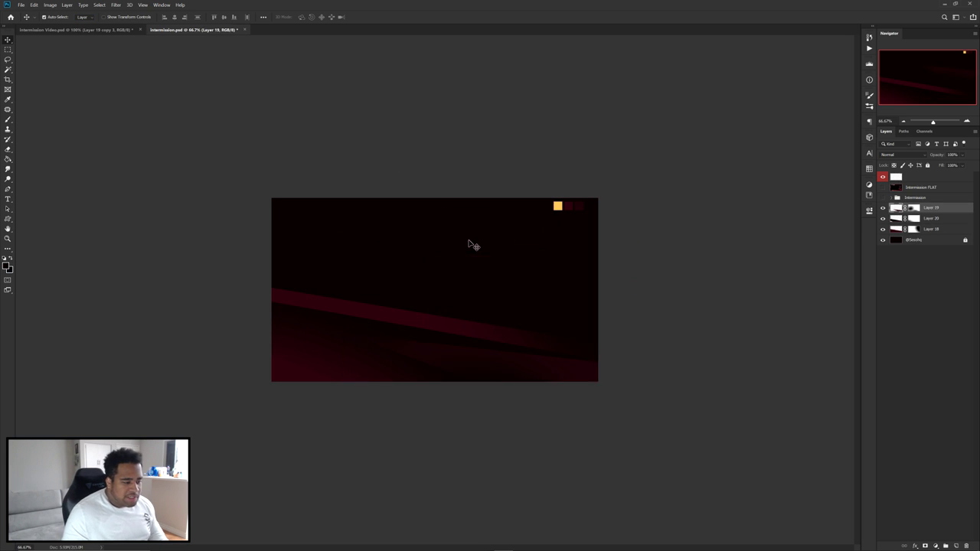
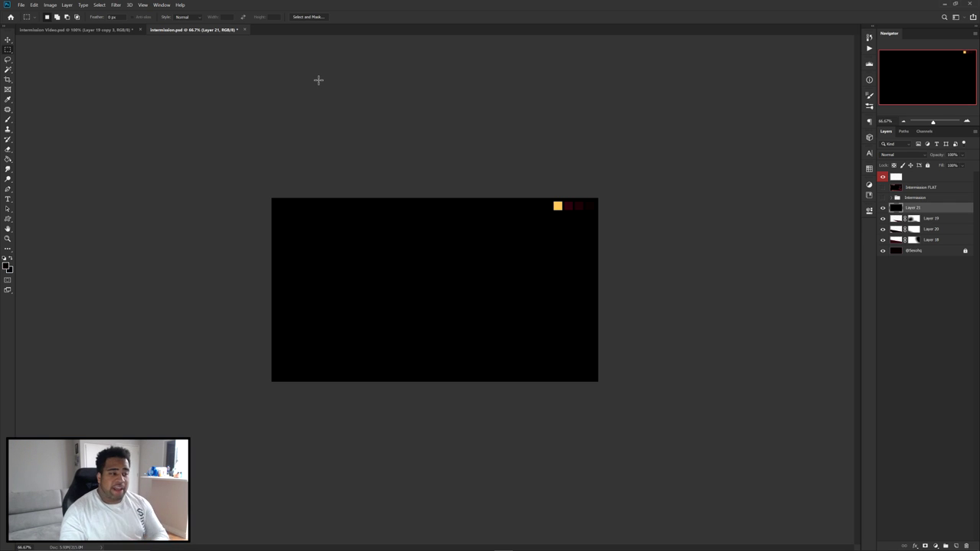
- Inspect the width, height and resolution settings for a new document, and close them without creating one
left_click(22, 4)
left_click(30, 13)
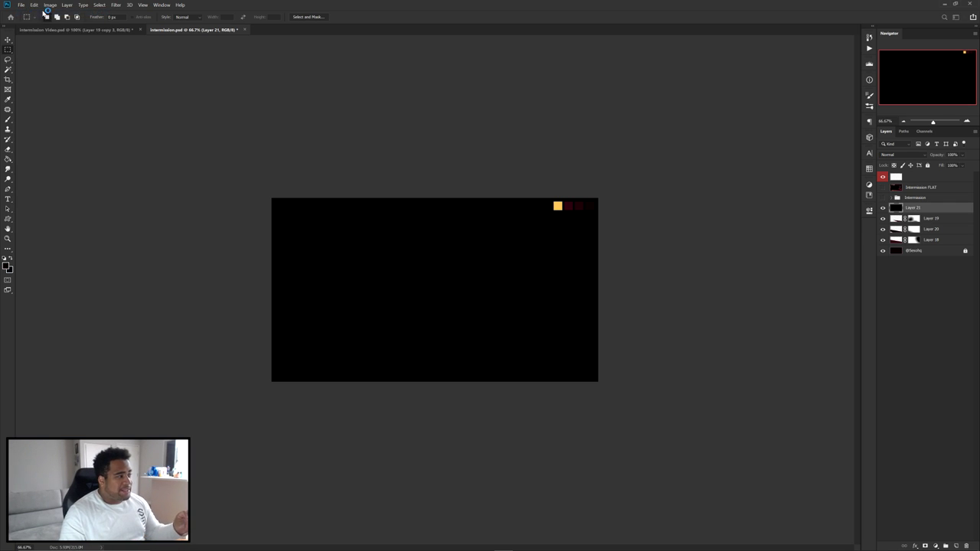
key("Tab")
key("Tab")
key("Tab")
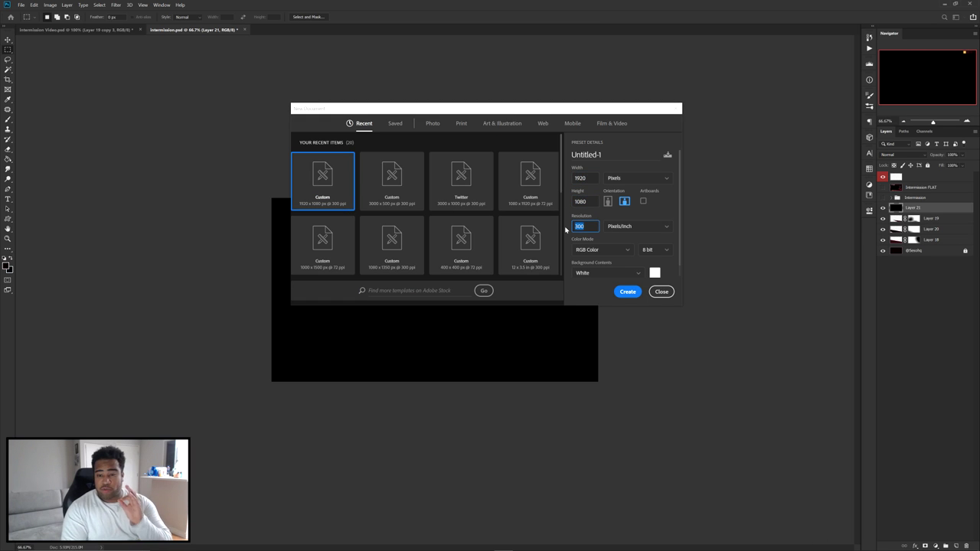
left_click(663, 290)
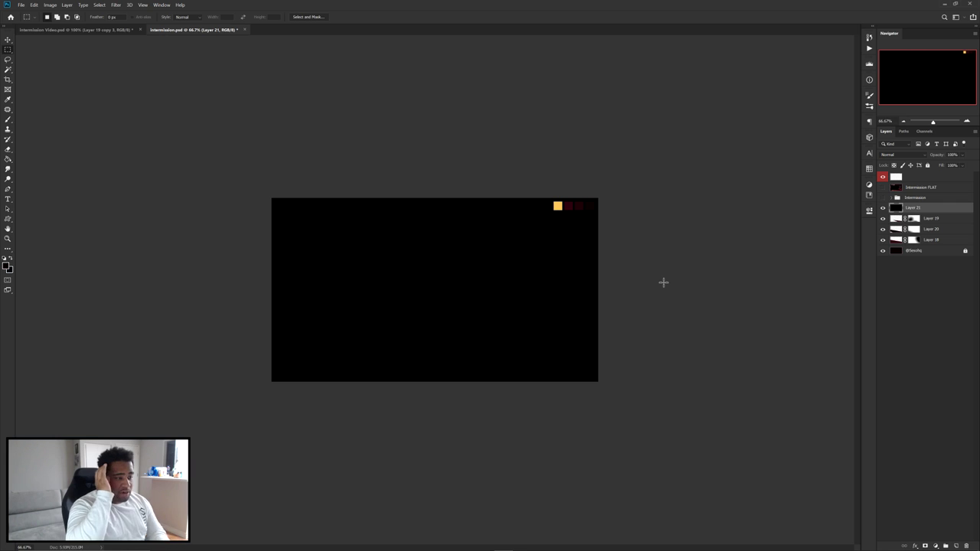
- Scale the black canvas-sized rectangle on Layer 21 to about 70% of the canvas width and place it left of centre
key("v")
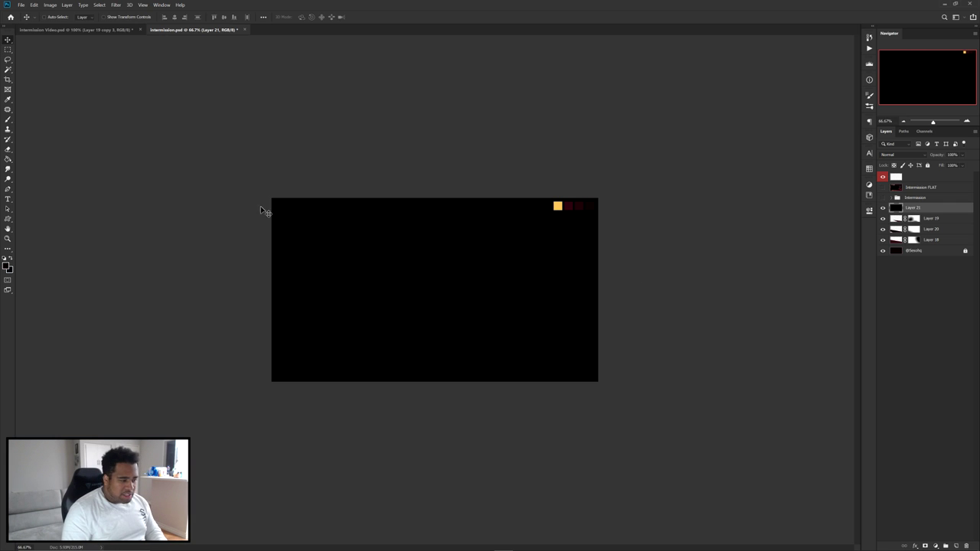
key("ctrl+t")
left_click_drag(600, 287, 497, 288)
key("Return")
left_click_drag(357, 284, 404, 314)
key("ctrl+plus")
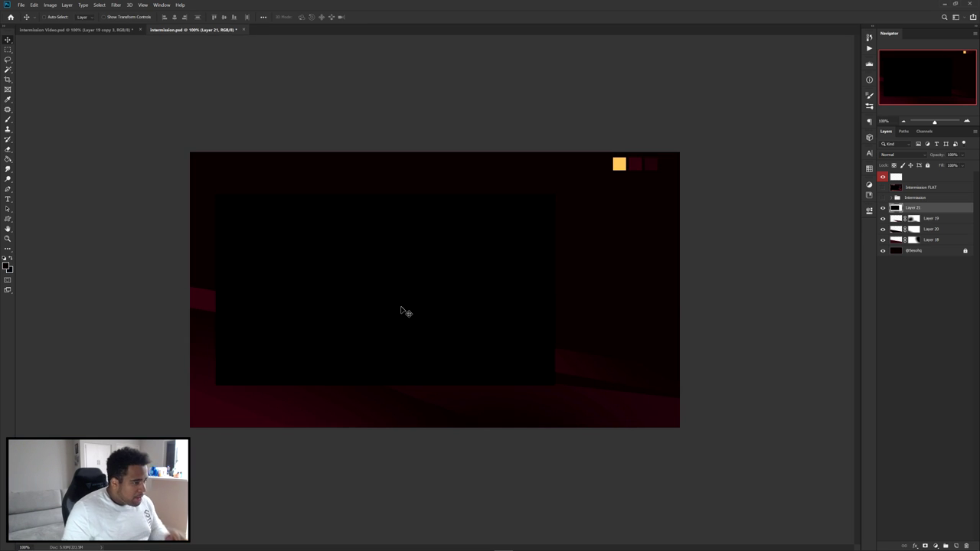
scroll(315, 256, "up", 1)
left_click_drag(324, 273, 370, 246)
key("ctrl+minus")
left_click_drag(339, 286, 346, 283)
left_click_drag(402, 309, 398, 305)
- Add the title text "INTEMRISSION" in white Gotham Black above the black rectangle
key("t")
left_click(240, 177)
type("INTERMISSION")
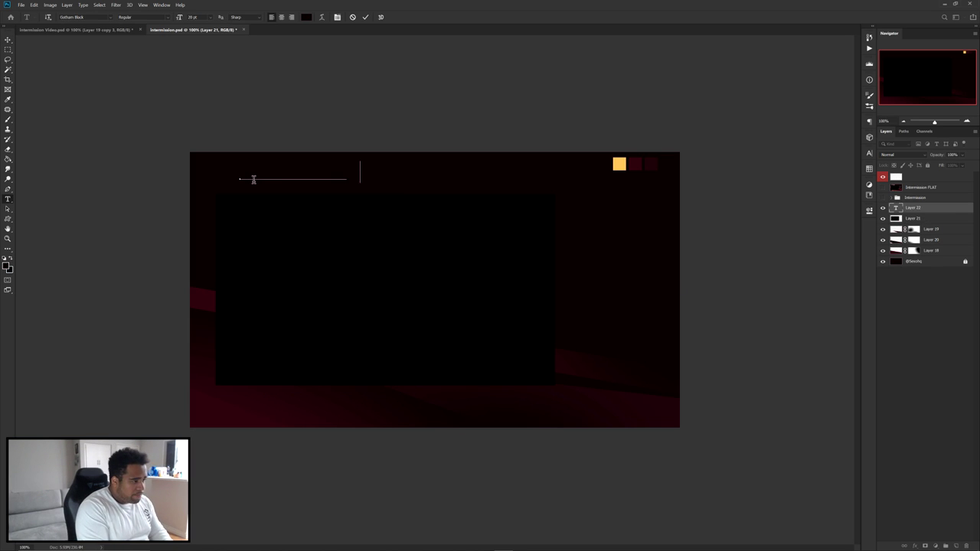
key("ctrl+a")
left_click(305, 16)
left_click_drag(429, 253, 368, 205)
left_click(563, 222)
key("ctrl+Return")
key("v")
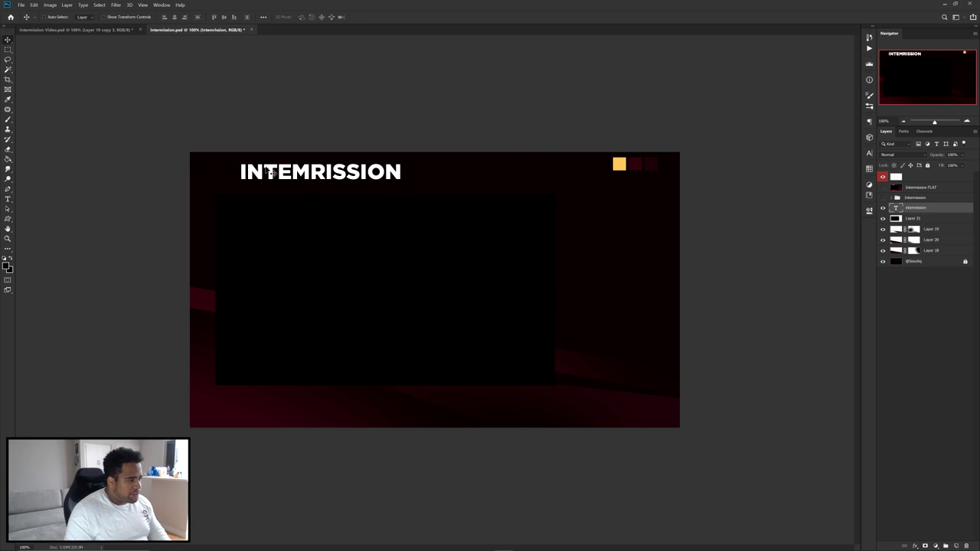
- Move the INTEMRISSION title so its left edge lines up with the left edge of the black rectangle
scroll(204, 168, "up", 3)
key("shift+alt+l")
left_click_drag(484, 188, 373, 199)
key("ctrl+z")
key("ctrl+z")
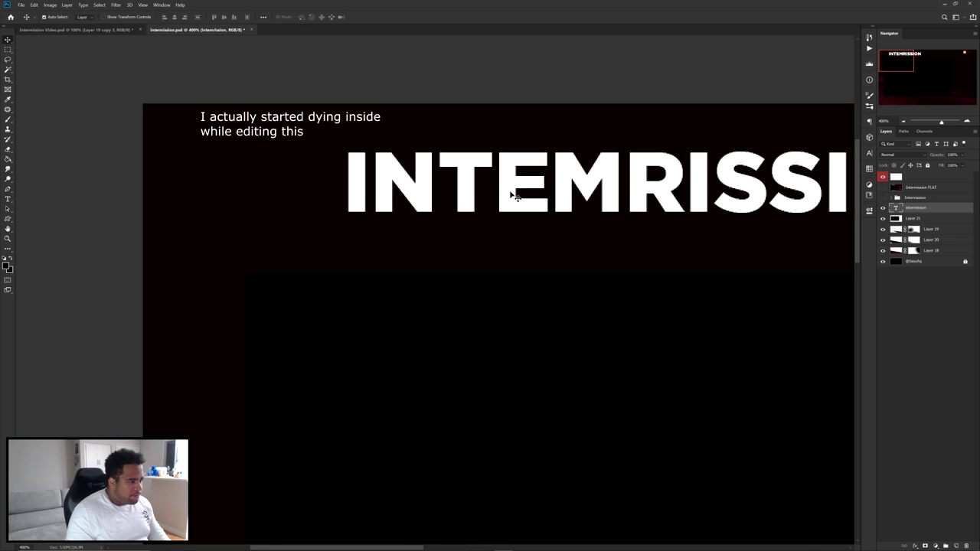
left_click_drag(510, 192, 412, 211)
scroll(419, 195, "down", 2)
left_click_drag(467, 196, 466, 196)
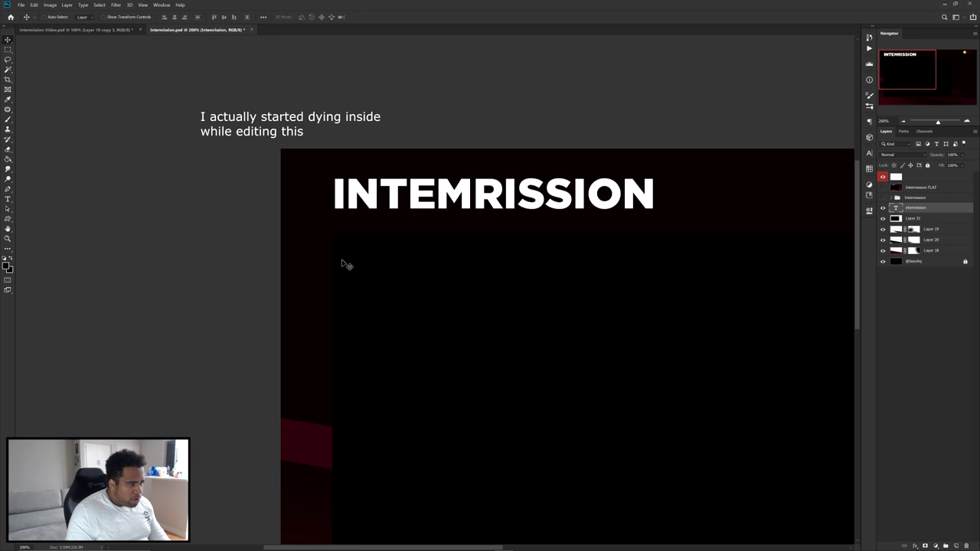
scroll(360, 234, "right", 3)
- Skew the INTEMRISSION title slightly to the right with Free Transform to give it an italic slant
key("ctrl+t")
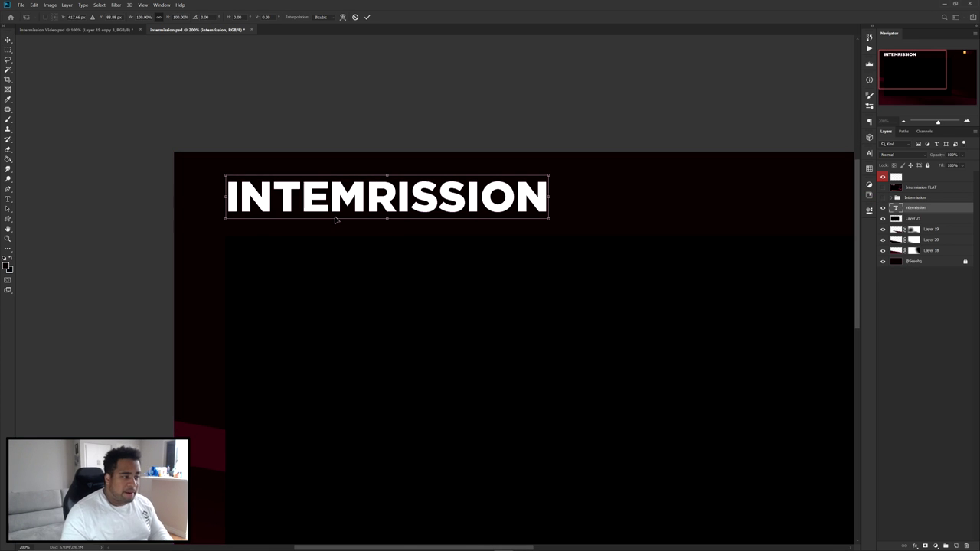
right_click(388, 186)
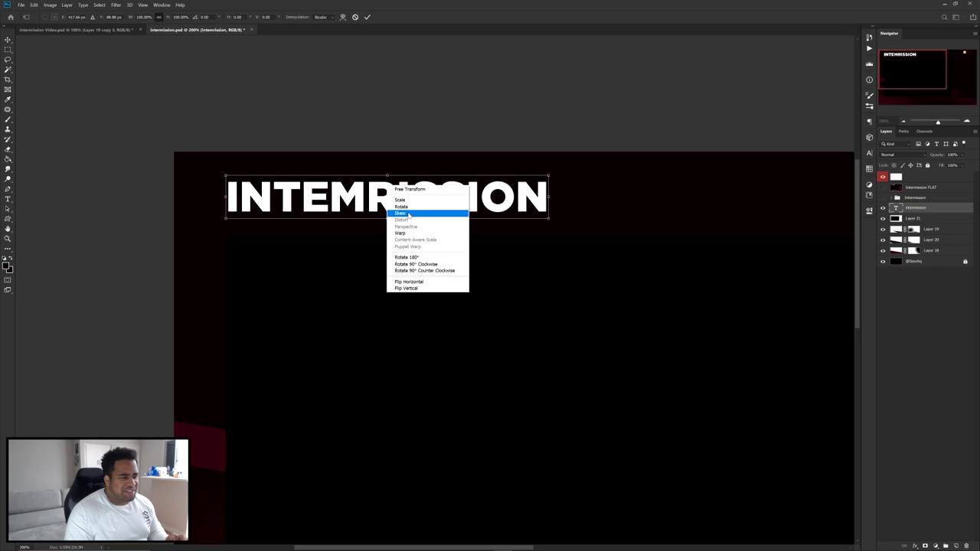
left_click(407, 214)
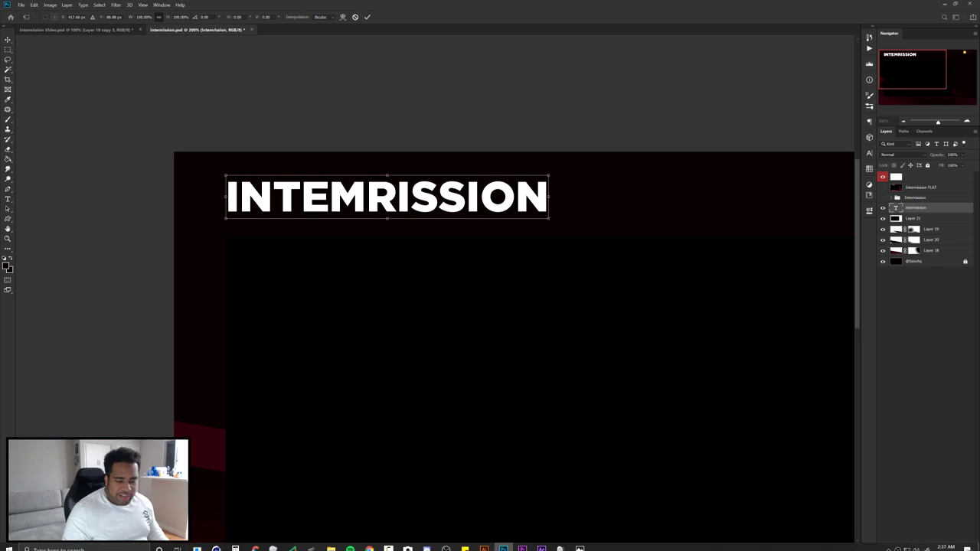
right_click(390, 195)
left_click(406, 222)
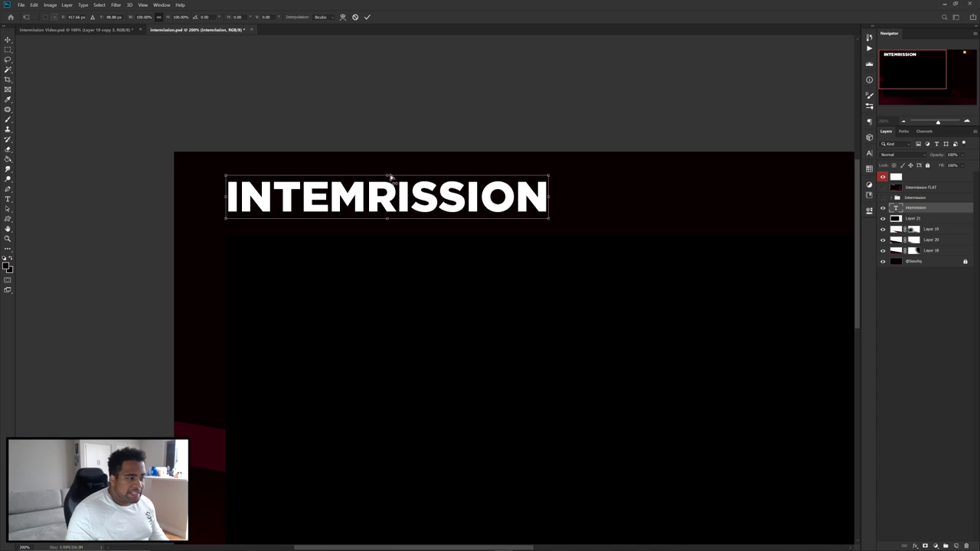
left_click_drag(387, 177, 395, 177)
key("Return")
scroll(400, 179, "down", 1)
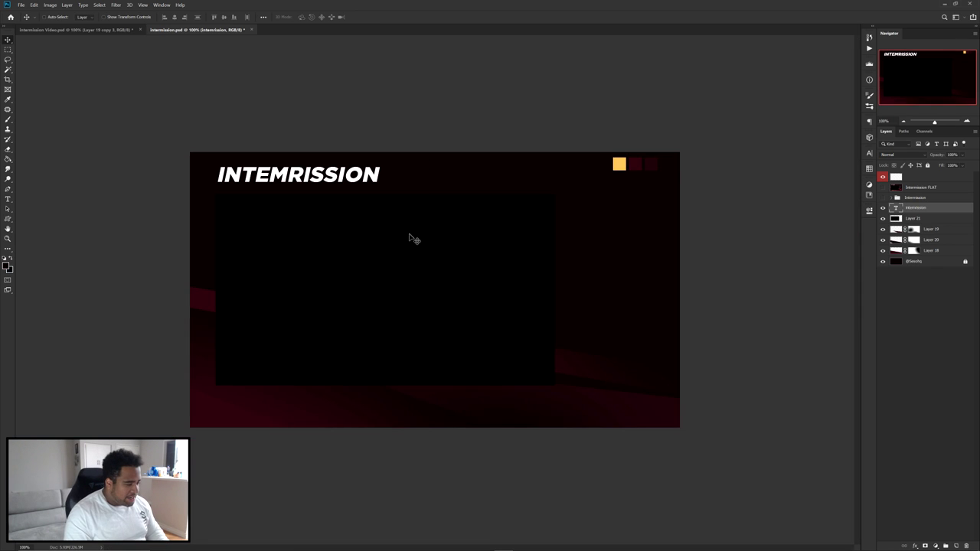
- Shift the black rectangle slightly down and place a duplicate of the title directly beneath the original
scroll(253, 264, "up", 1)
left_click_drag(338, 245, 339, 263)
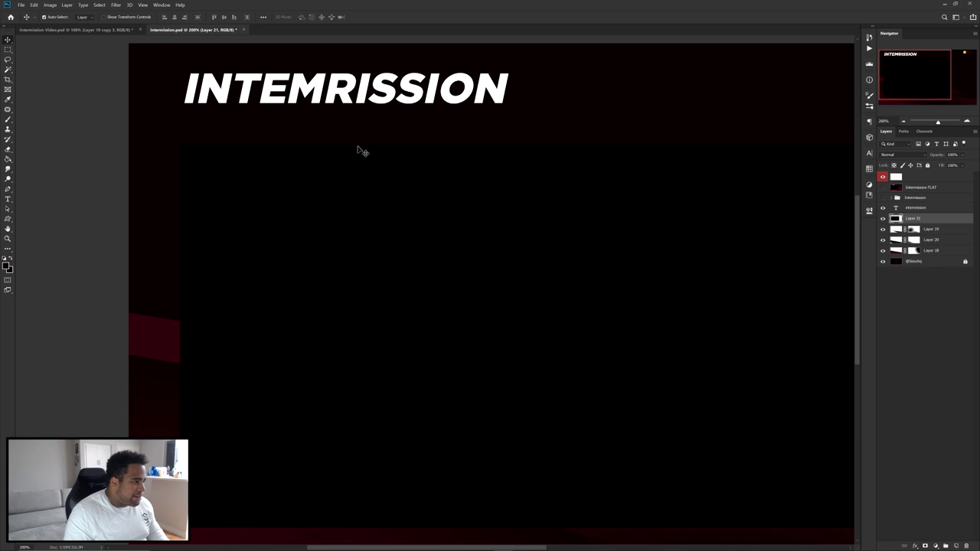
left_click(405, 85, "ctrl")
left_click_drag(425, 85, 430, 120)
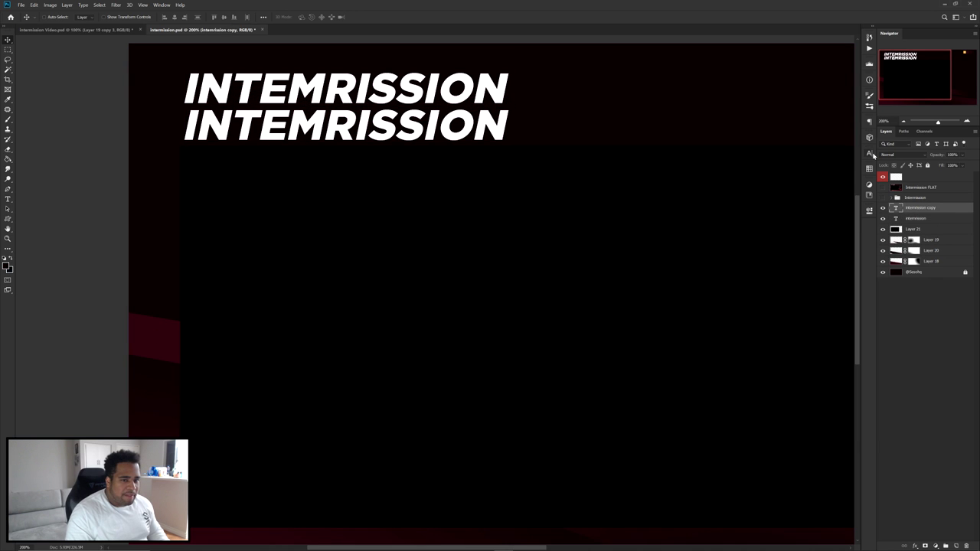
- Replace the text of the duplicated title with "IN QUEUE"
left_click(869, 153)
double_click(429, 130)
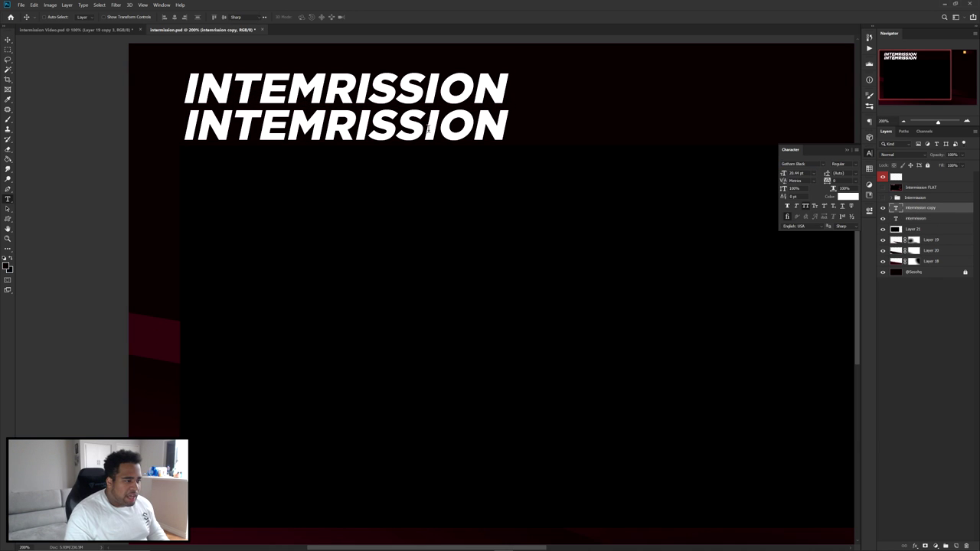
type("IN QEUE")
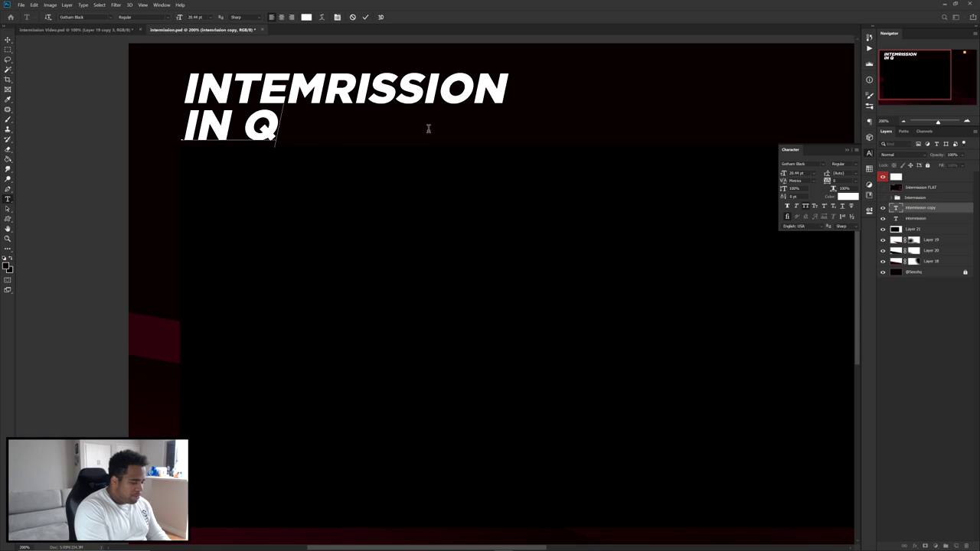
key("BackSpace")
key("BackSpace")
key("BackSpace")
type("UEUE")
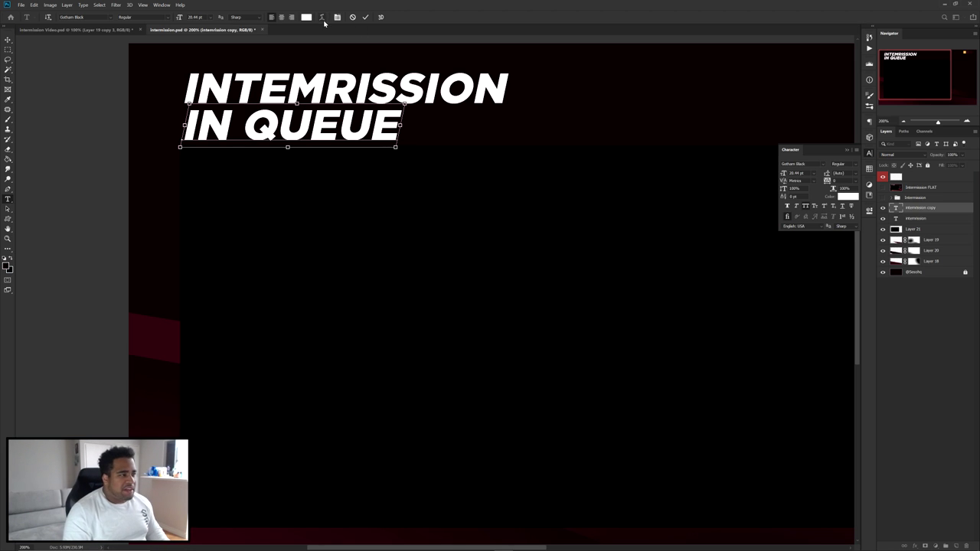
- Reduce the IN QUEUE text to 10.44 pt and move it beneath the right half of the title
key("shift+Home")
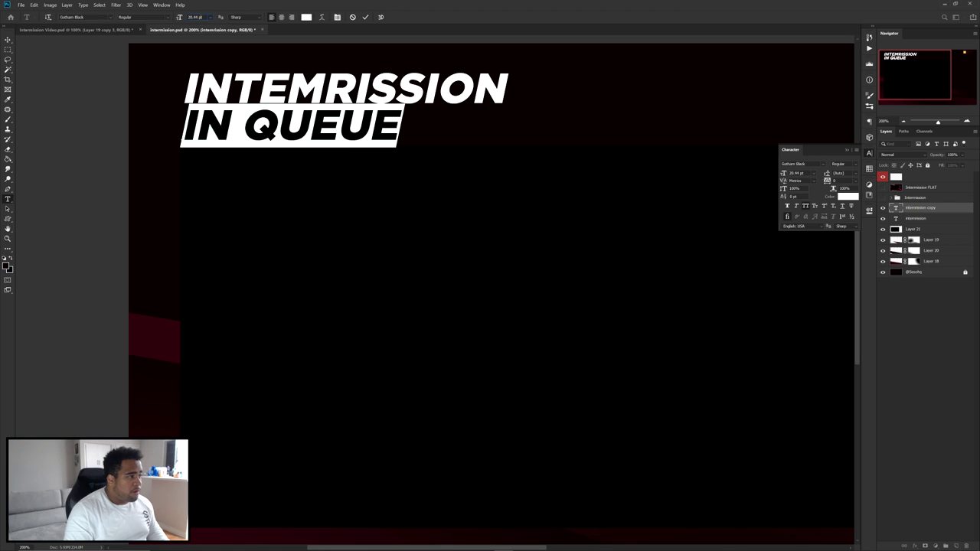
scroll(201, 17, "down", 10)
key("ctrl+Return")
key("v")
left_click_drag(314, 126, 461, 133)
scroll(439, 134, "right", 2)
scroll(440, 133, "up", 1)
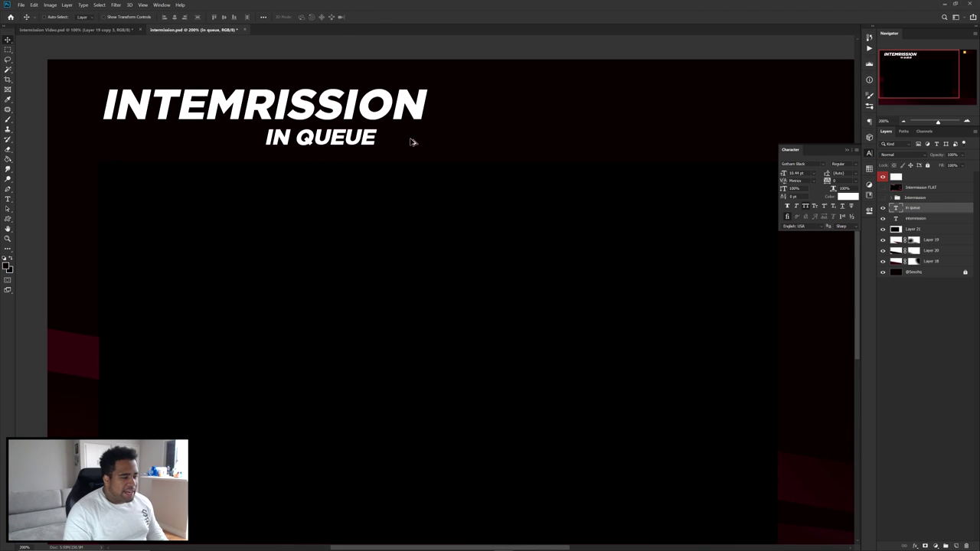
- Recolour only the word QUEUE in the subtitle to gold, f3b954
key("ctrl+minus")
key("b")
key("t")
double_click(315, 191)
left_click(306, 16)
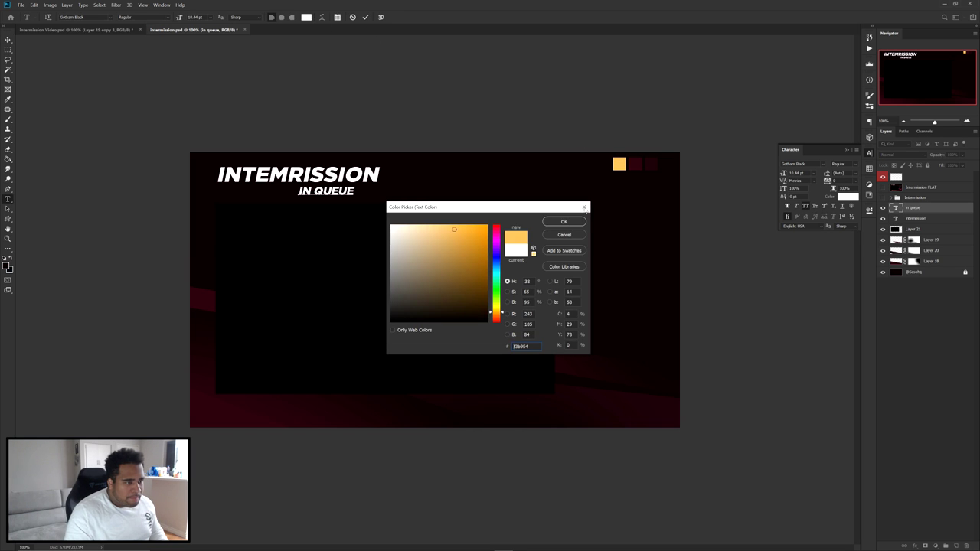
left_click(563, 222)
left_click(365, 17)
key("v")
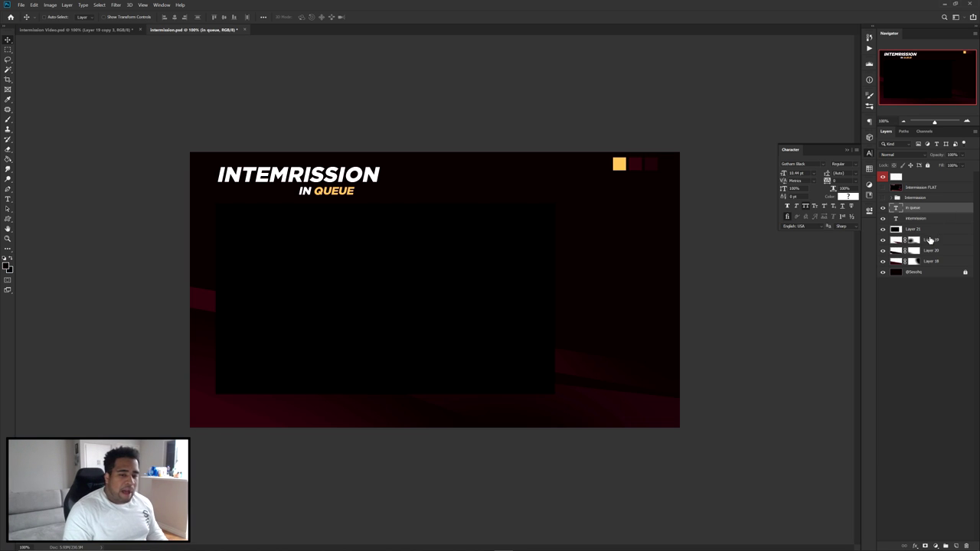
- Add an empty layer above Layer 19 and rename the three masked background shape layers "Highlight"
left_click(897, 239)
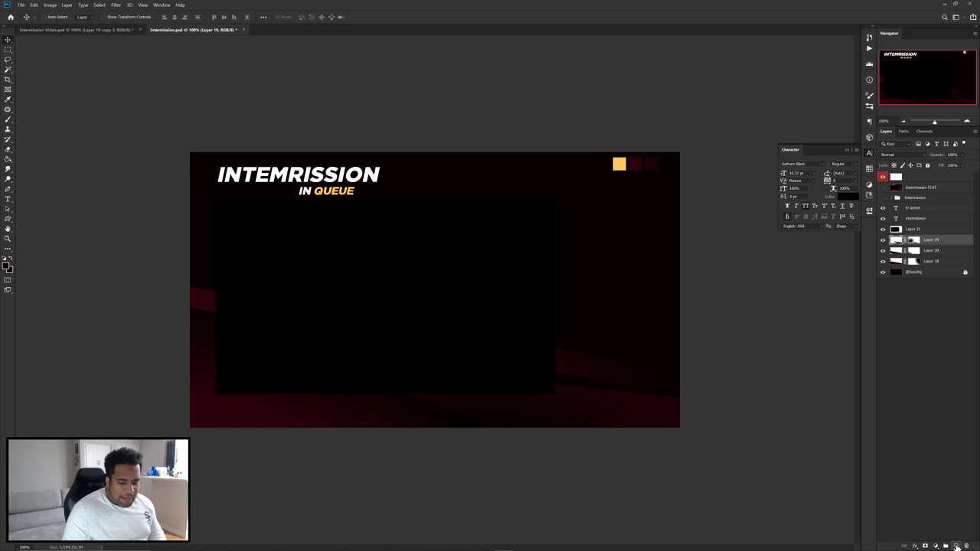
left_click(956, 545)
double_click(926, 251)
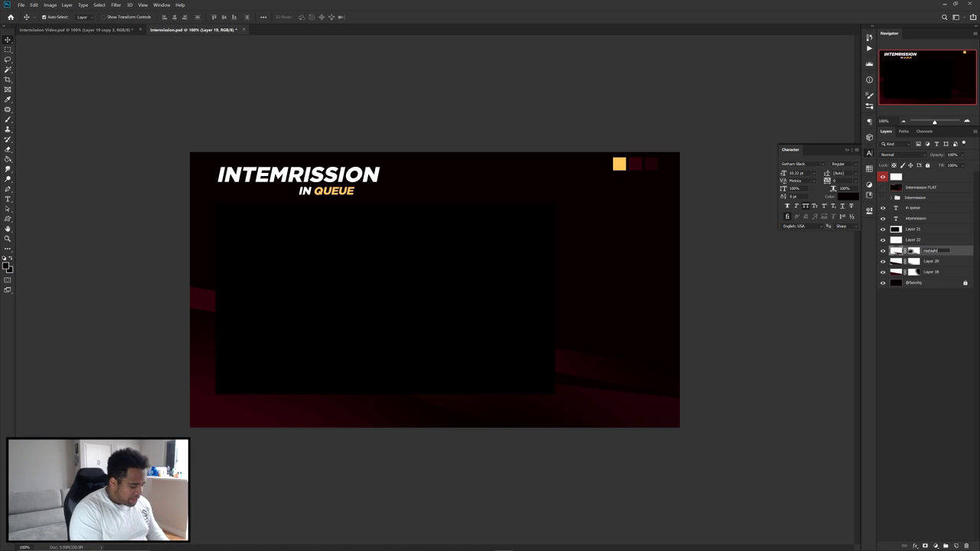
key("Return")
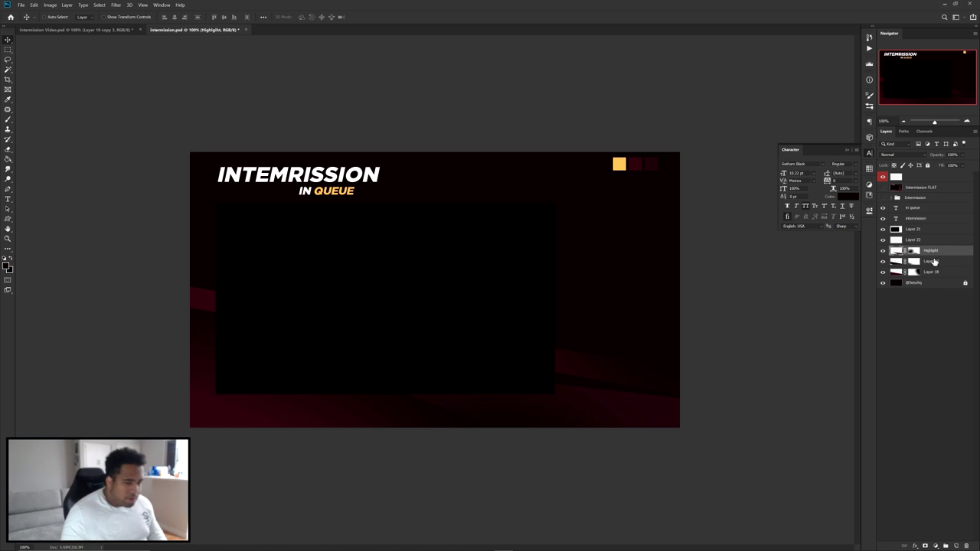
double_click(932, 262)
type("Highlight")
double_click(930, 272)
type("Highlight")
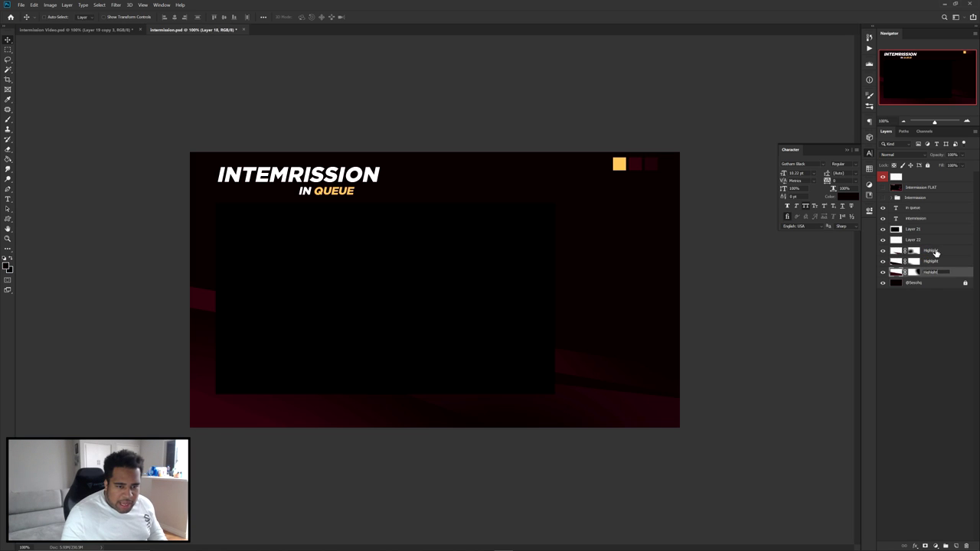
left_click(935, 252)
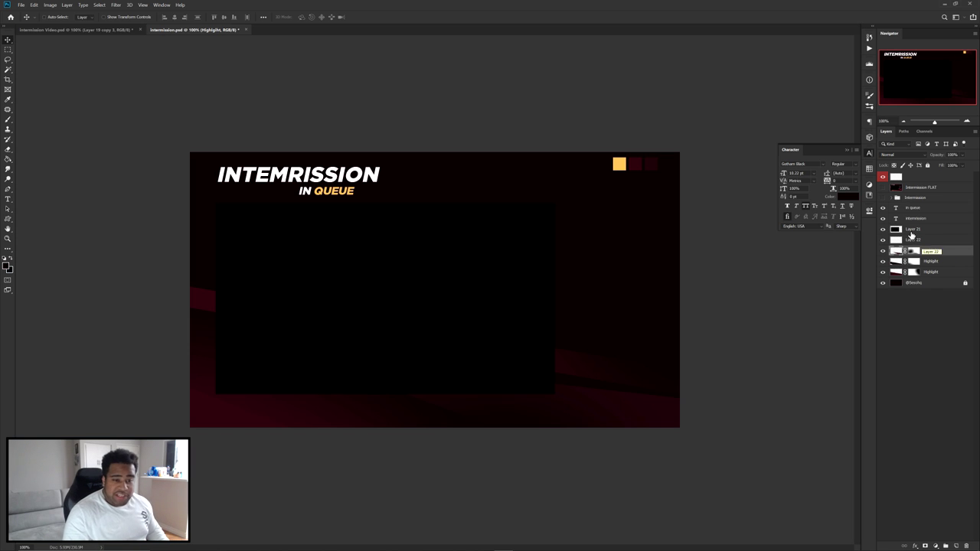
- Rename the black rectangle's layer "Video box" and the empty layer below it "Shadow"
double_click(913, 228)
type("Video box")
key("Tab")
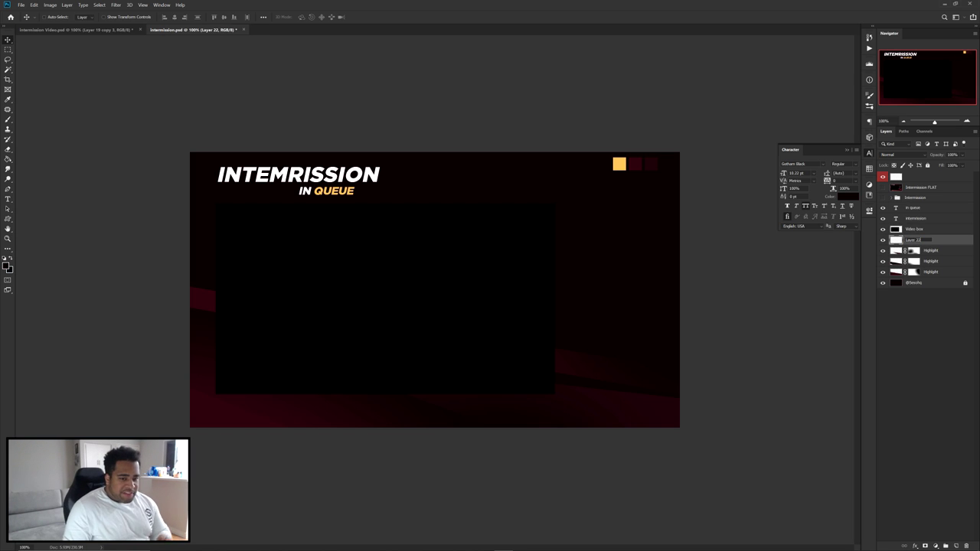
type("Shadow")
key("ctrl+a")
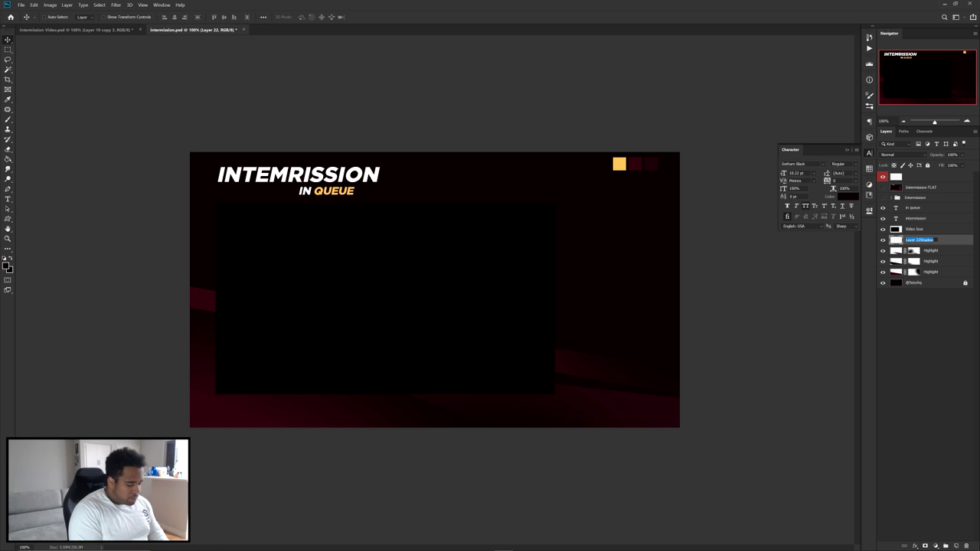
type("Shadow")
key("Return")
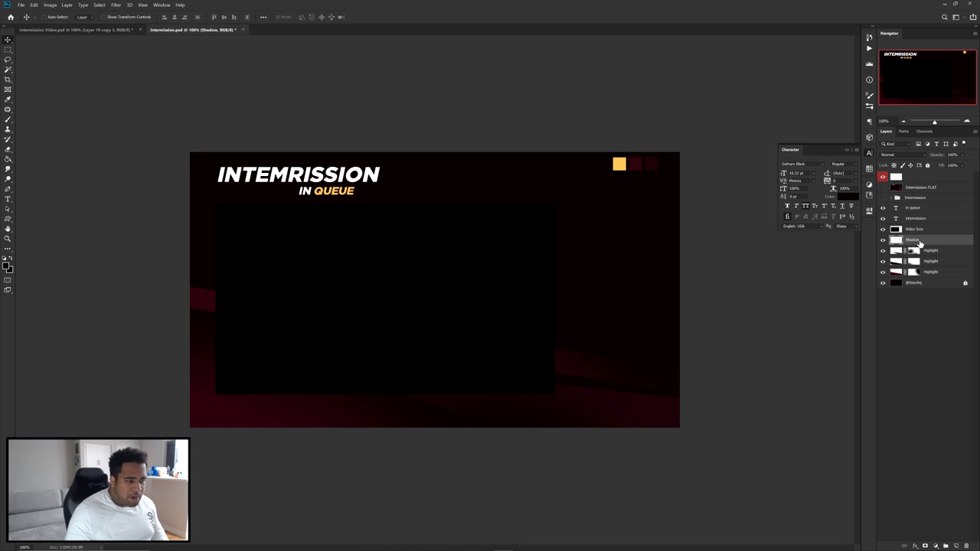
- Draw a closed five-point Pen path sloping across the lower canvas and convert it to a selection with 0 px feather
key("p")
left_click(697, 394)
left_click(139, 281)
left_click(128, 431)
left_click_drag(523, 489, 534, 490)
left_click(703, 478)
left_click(698, 394)
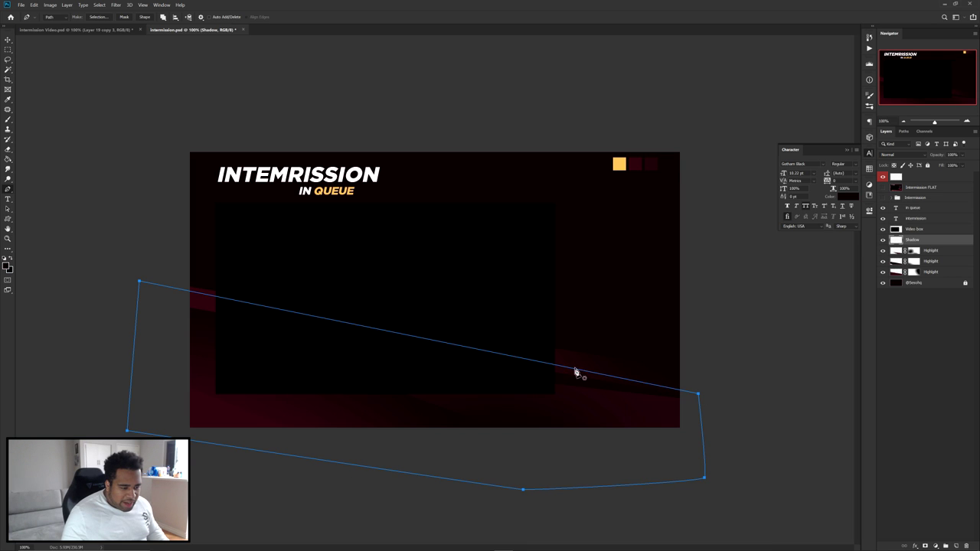
right_click(604, 312)
left_click(626, 340)
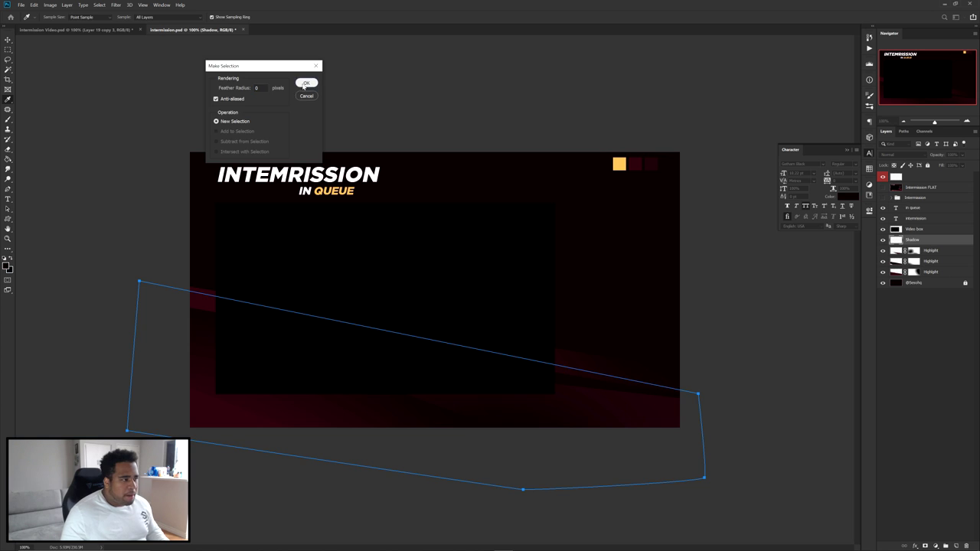
key("Return")
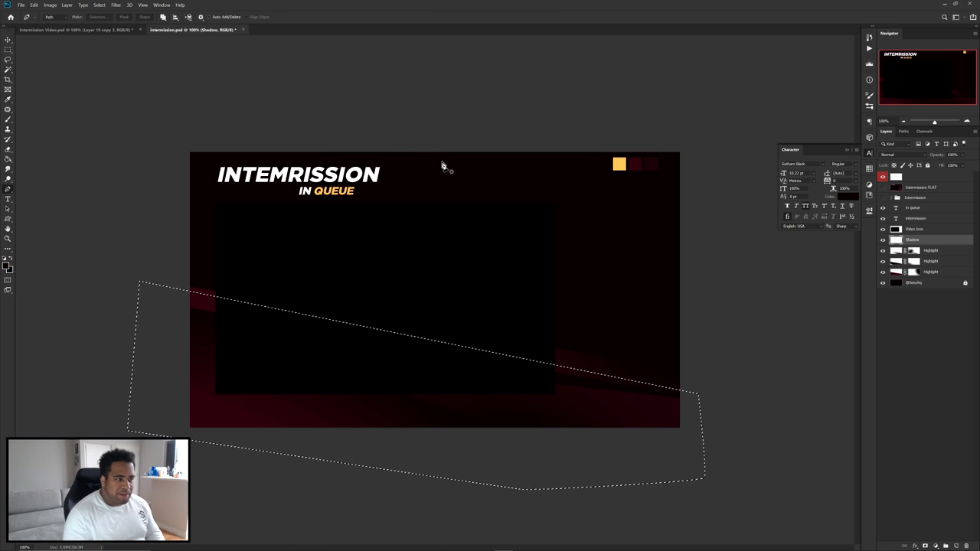
- Set the foreground colour to near-black 070003 and brush a shadow inside the selection on the Shadow layer
key("b")
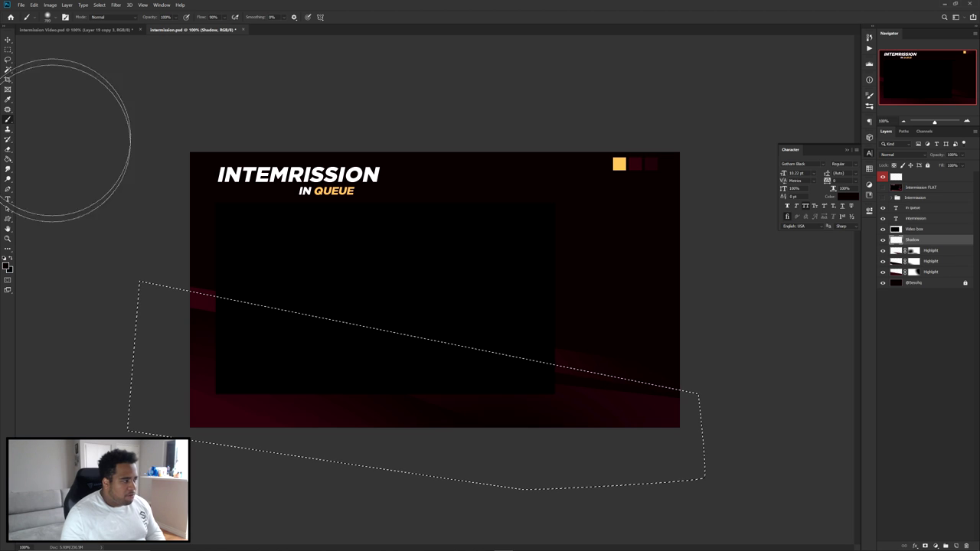
left_click(6, 265)
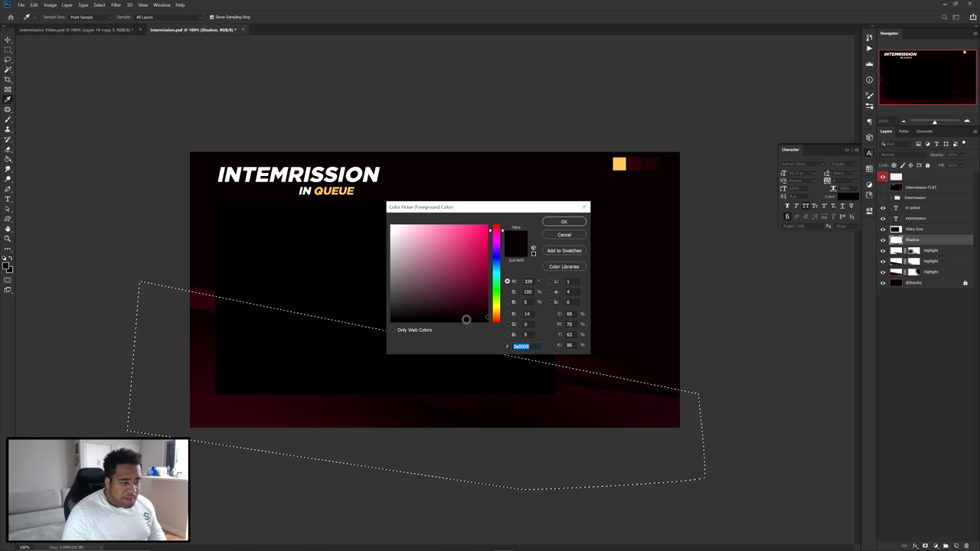
mouse_move(502, 238)
left_mouse_down()
mouse_move(498, 186)
mouse_move(497, 231)
left_mouse_up()
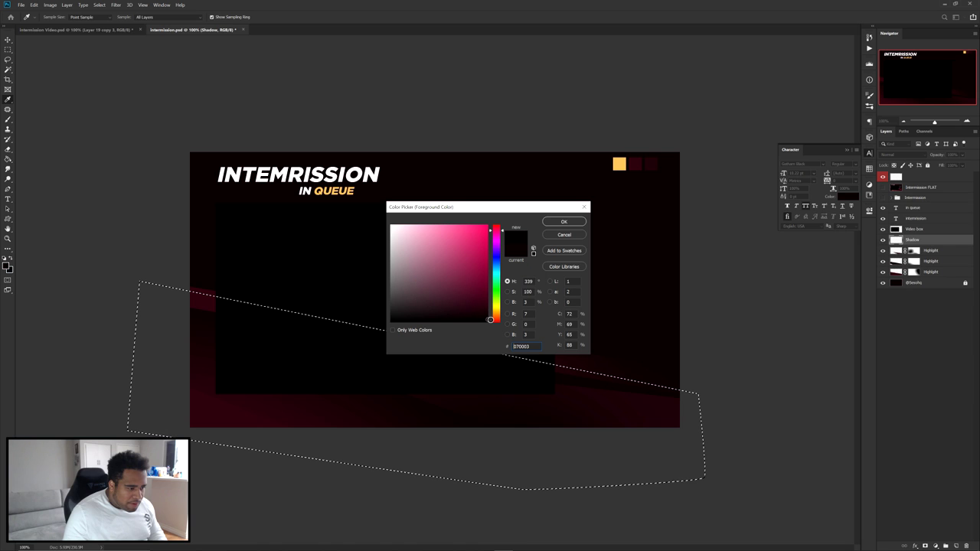
key("b")
left_click(564, 222)
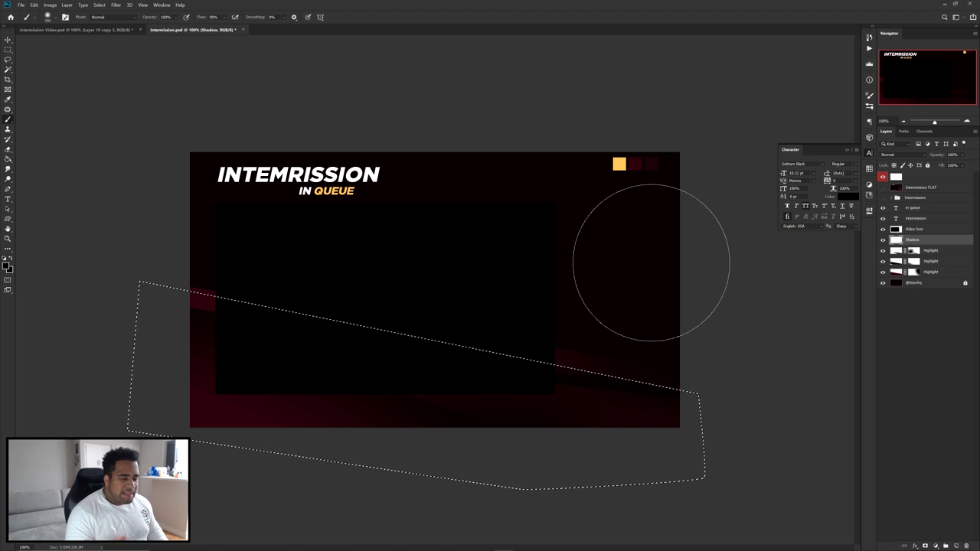
left_click_drag(326, 268, 306, 252)
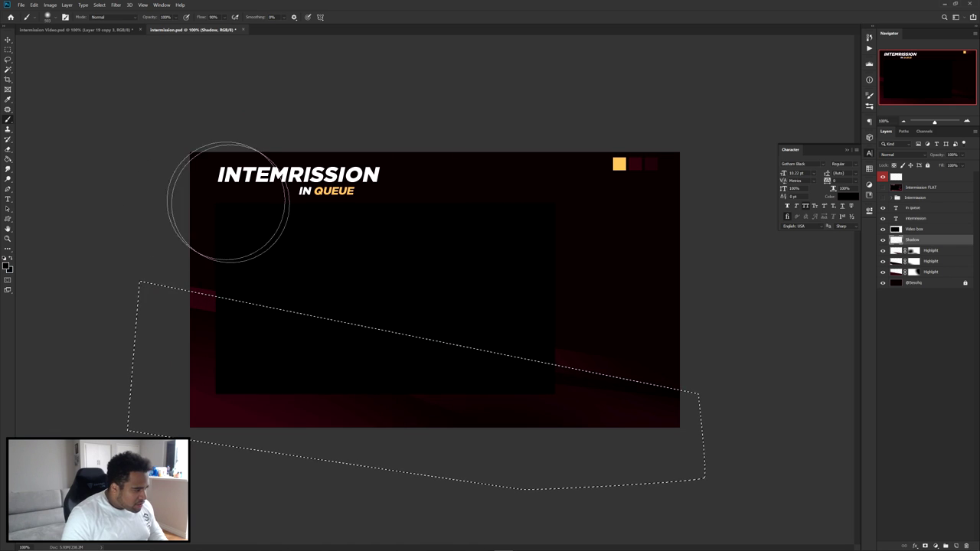
- Deselect and erase part of the painted shadow around the lower right of the video box with a large Eraser
key("ctrl+d")
key("e")
scroll(671, 401, "up", 1)
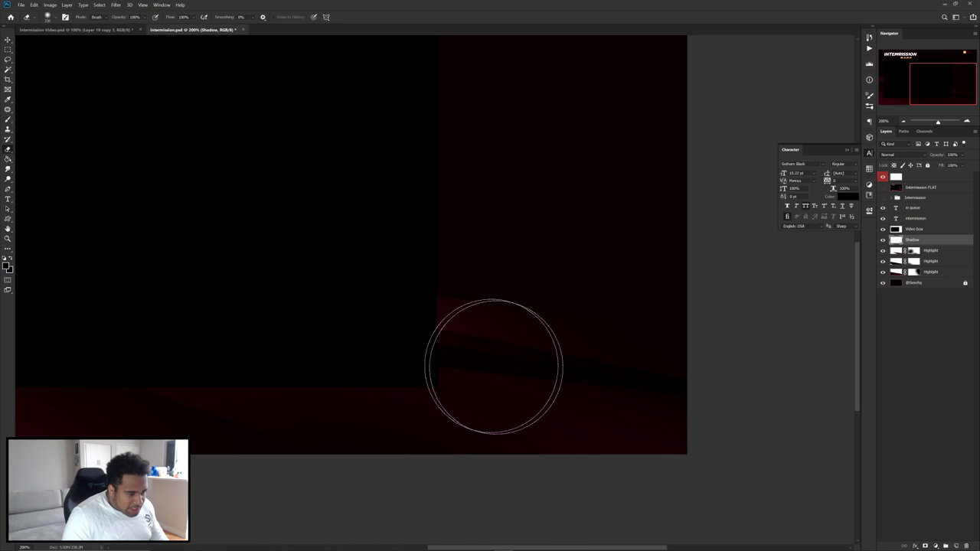
key("bracketright")
key("bracketright")
key("bracketright")
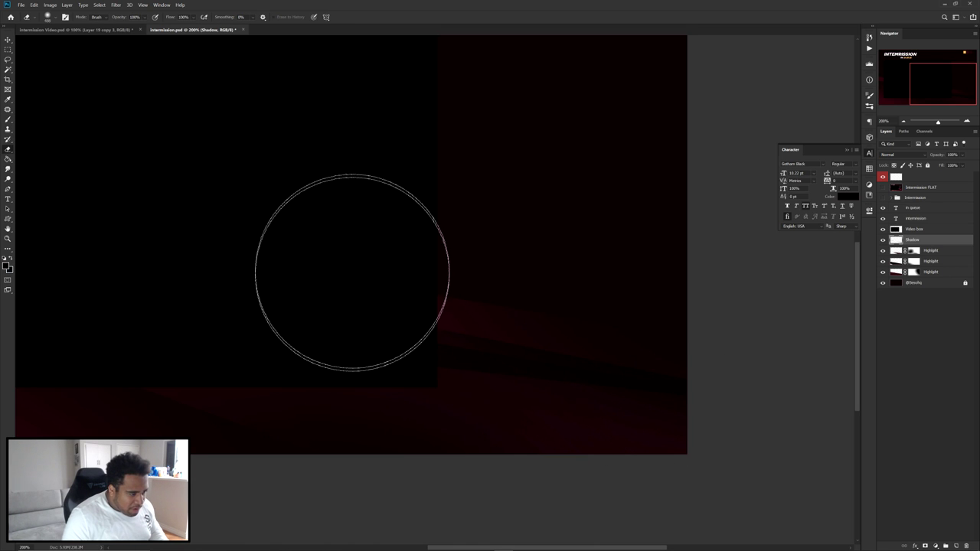
mouse_move(235, 304)
left_mouse_down()
mouse_move(323, 303)
mouse_move(382, 334)
mouse_move(476, 340)
left_mouse_up()
key("bracketleft")
key("bracketleft")
key("bracketleft")
key("bracketleft")
key("bracketleft")
key("v")
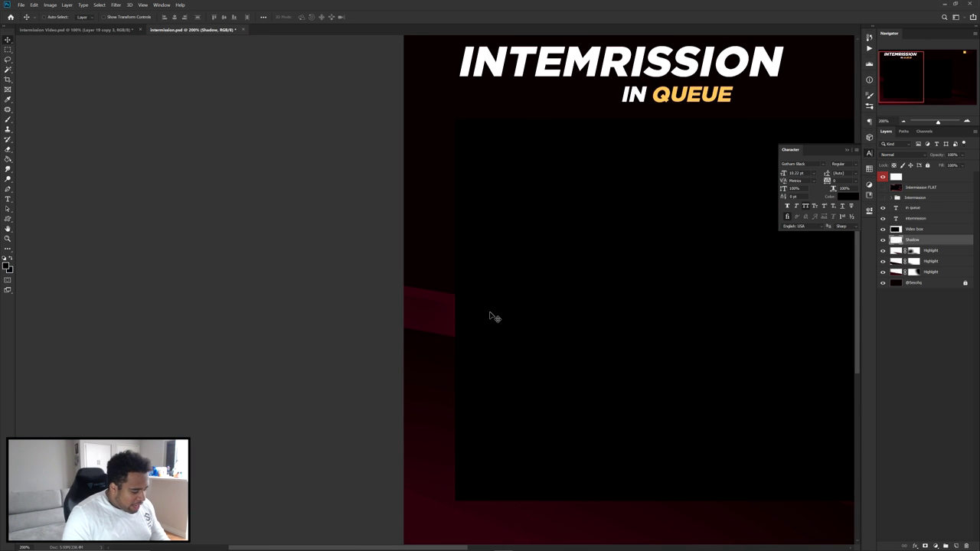
- Duplicate the painted shadow from beside the video box's lower right to below the box's lower edge
key("ctrl+minus")
key("ctrl+minus")
key("ctrl+minus")
key("ctrl+plus")
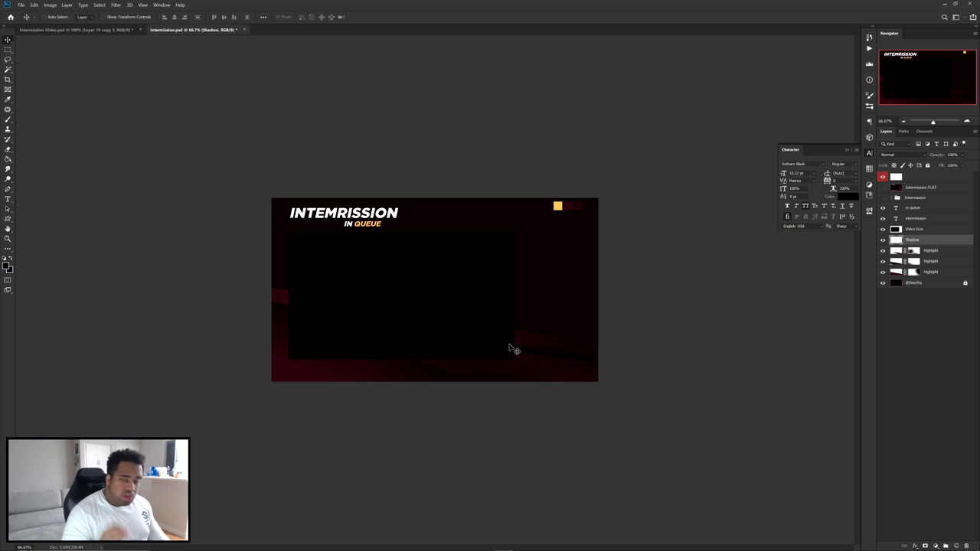
left_click_drag(599, 363, 385, 389)
scroll(360, 379, "up", 2)
scroll(387, 390, "down", 2)
- Free-transform the duplicated shadow twice and reposition it along the canvas's lower edge beneath the video box
key("ctrl+t")
left_click_drag(413, 296, 431, 329)
key("Return")
left_click_drag(379, 391, 396, 380)
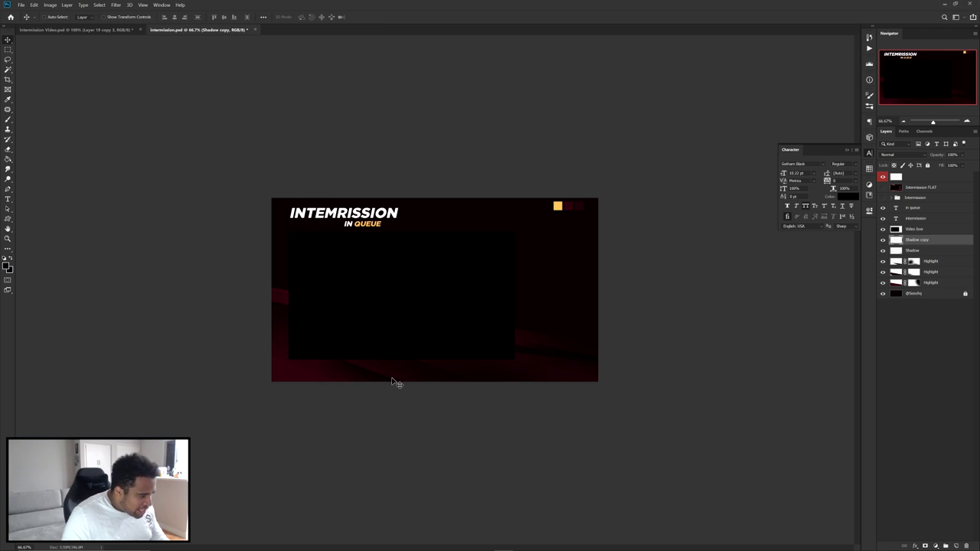
key("ctrl+plus")
key("ctrl+t")
left_click_drag(551, 398, 545, 354)
key("Return")
- Duplicate the transformed shadow again and place the second copy further right below the video box
mouse_move(469, 380)
left_mouse_down()
mouse_move(597, 429)
mouse_move(586, 429)
left_mouse_up()
key("e")
scroll(589, 413, "up", 1)
key("v")
scroll(472, 425, "down", 6)
scroll(512, 381, "up", 6)
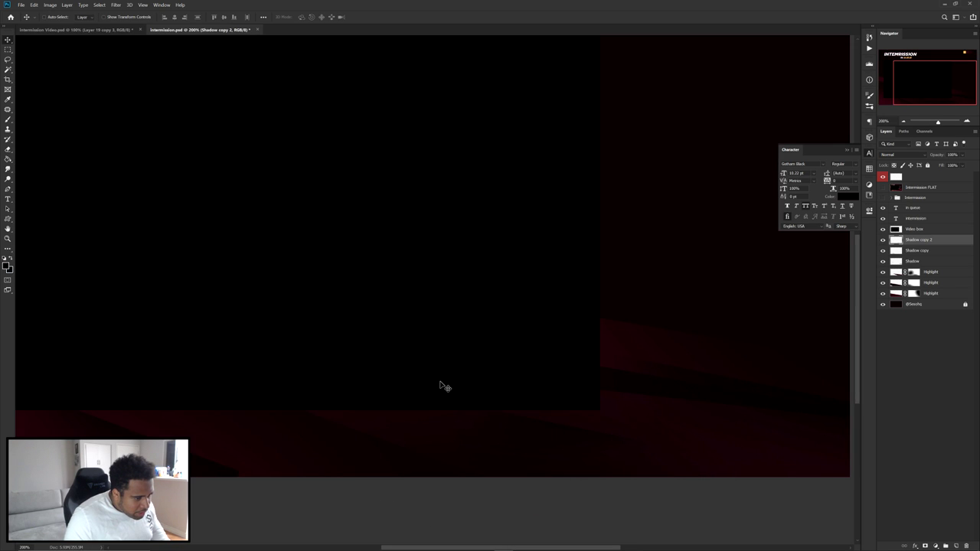
scroll(457, 384, "down", 2)
scroll(306, 380, "up", 1)
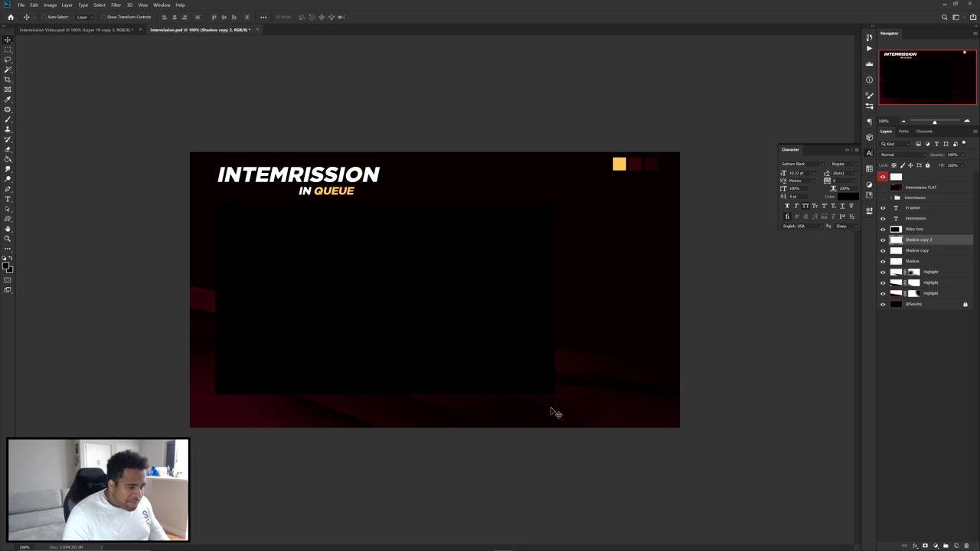
- Darken the Shadow copy 2 layer with Hue/Saturation at Lightness -60
key("ctrl+u")
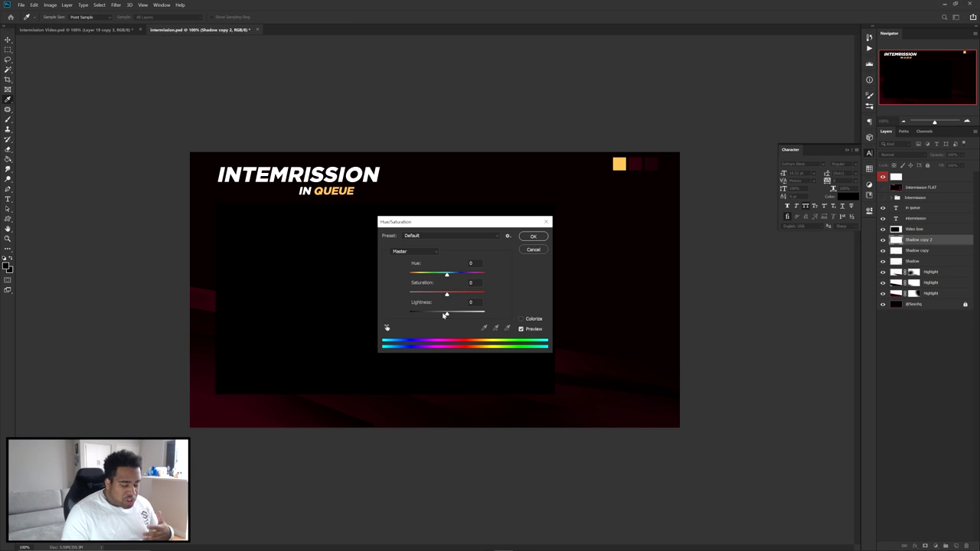
left_click_drag(445, 315, 424, 316)
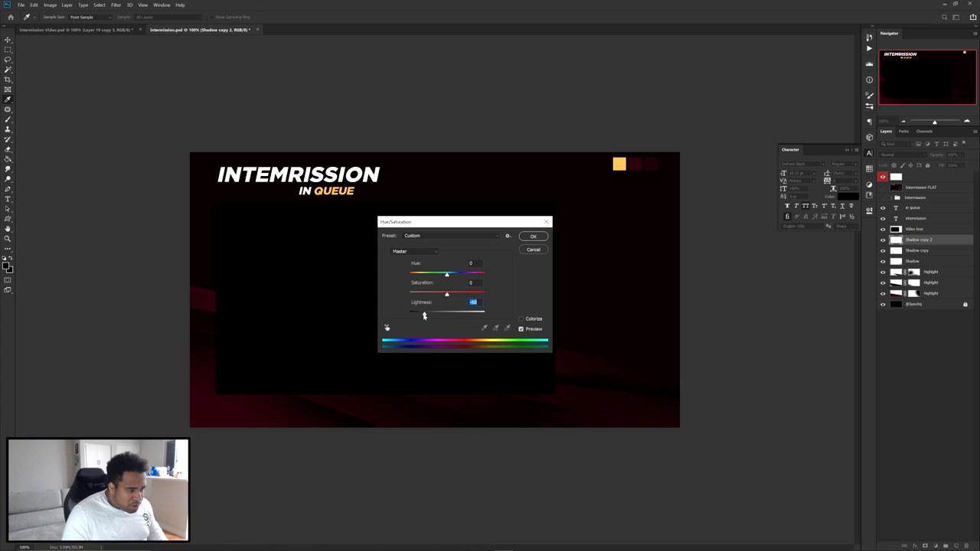
left_click(533, 236)
- Darken the Shadow copy and original Shadow layers with Hue/Saturation, each at Lightness -64
left_click(924, 251)
key("ctrl+u")
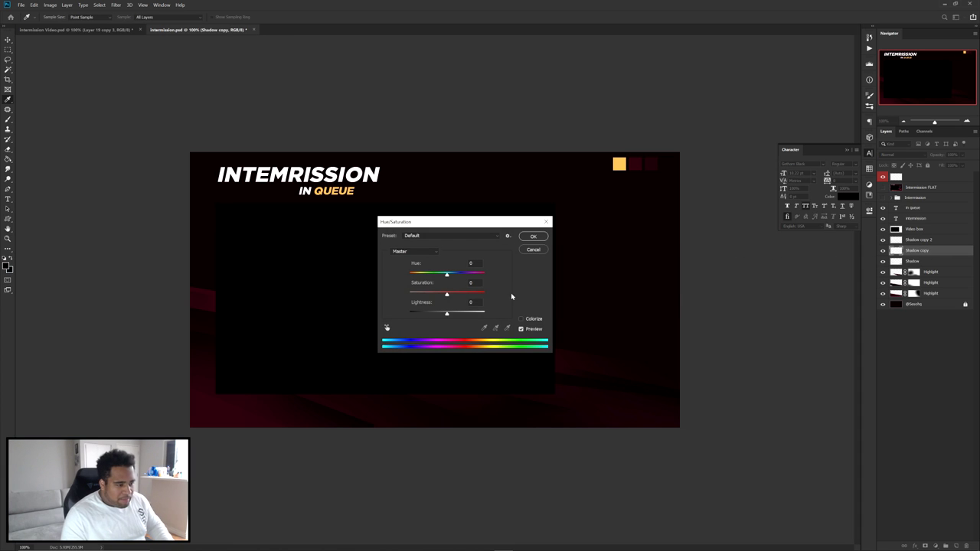
type("-64")
left_click(531, 238)
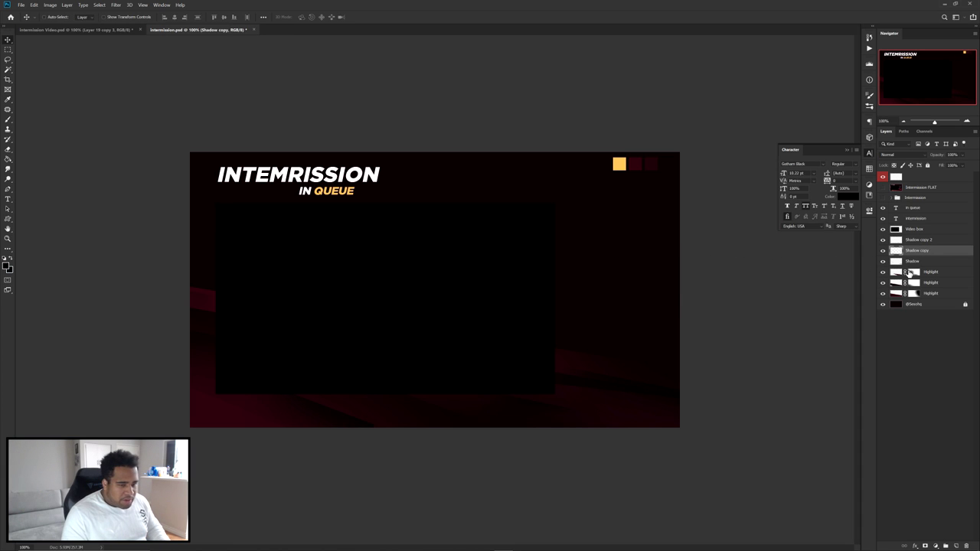
left_click(913, 261)
key("ctrl+u")
type("-64")
left_click(533, 237)
- Duplicate the Shadow copy layer's shadow and place the new copy at the canvas's lower left
left_click(438, 429, "ctrl")
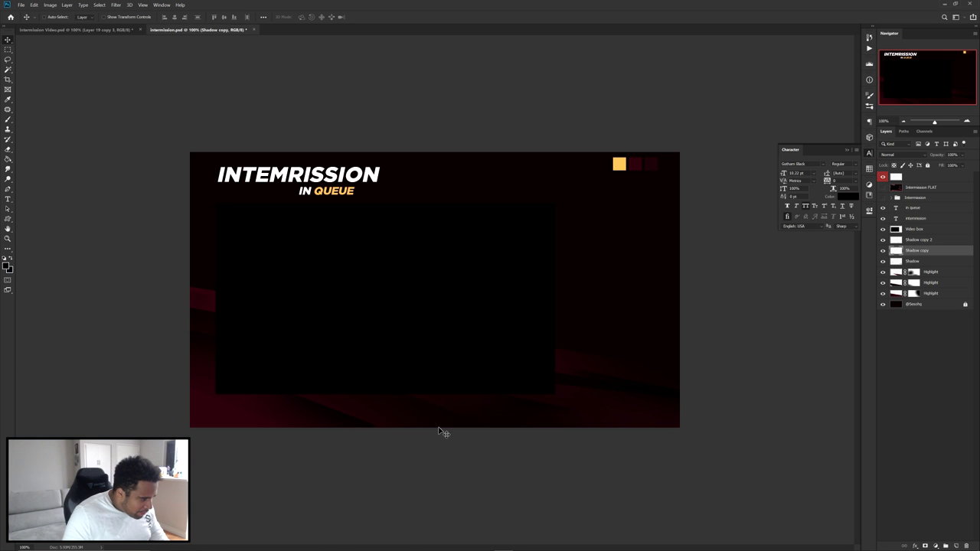
scroll(355, 424, "up", 3)
left_click_drag(386, 430, 258, 452)
scroll(401, 427, "down", 2)
scroll(339, 433, "down", 2)
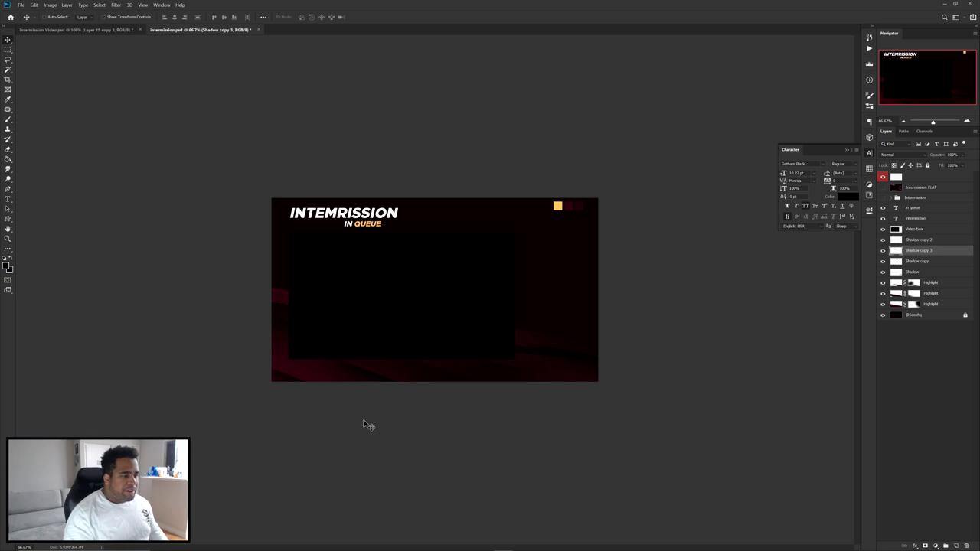
- Rename all the duplicated shadow layers "Shadow"
double_click(918, 239)
type("Shadow")
key("Return")
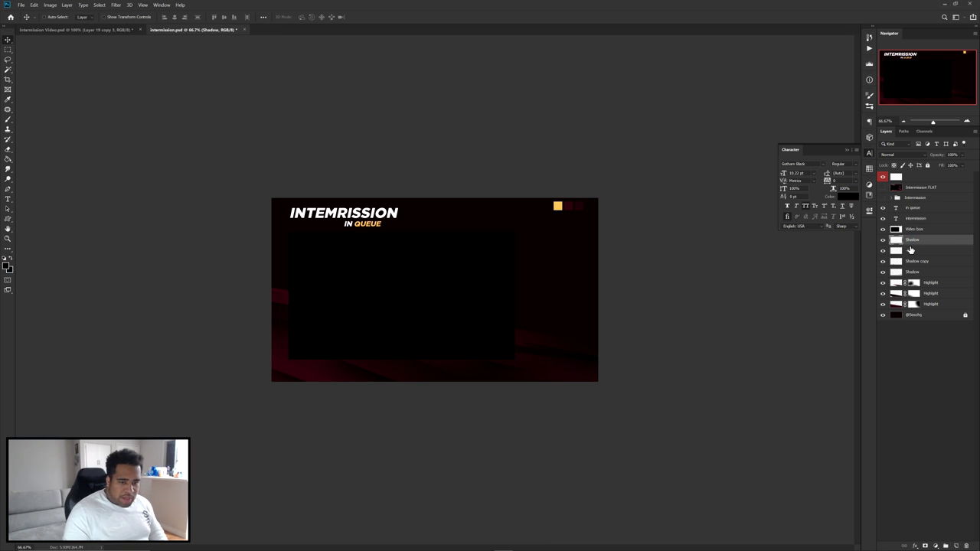
left_click(909, 250)
double_click(920, 262)
type("Shadow")
left_click(927, 242)
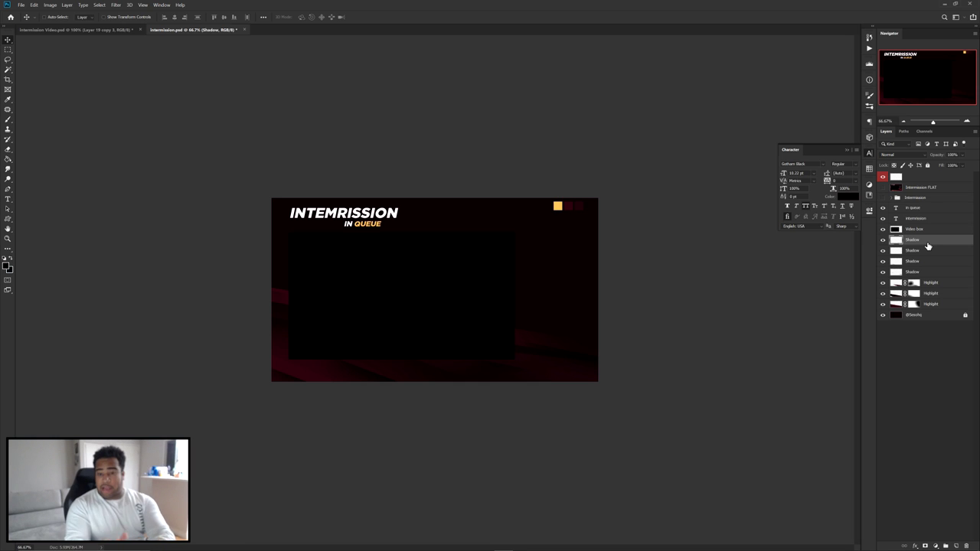
- Add an empty layer above the Shadow layers and set the brush's foreground colour to dark red 330213
left_click(956, 545)
key("b")
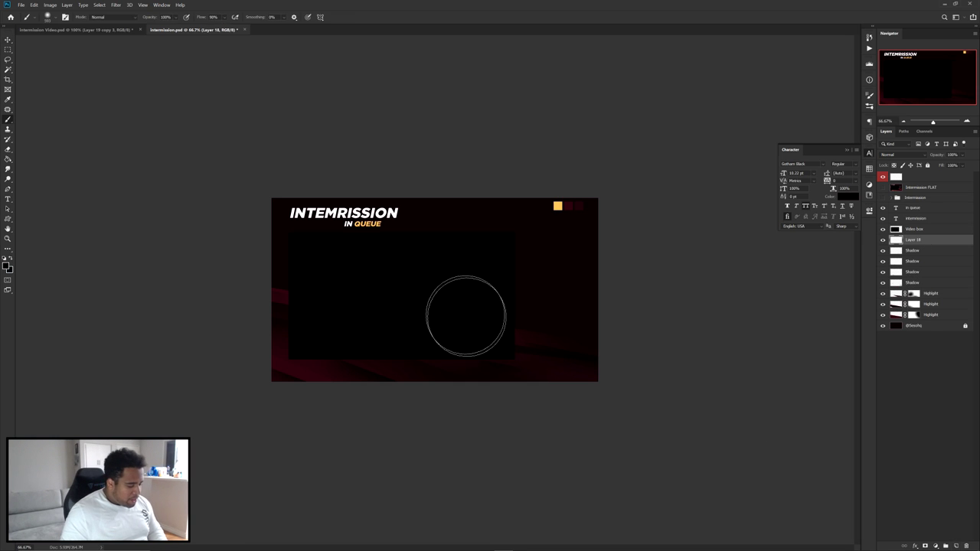
left_click_drag(402, 316, 487, 319, "alt")
left_click_drag(555, 320, 520, 335, "alt")
left_click(6, 266)
left_click(485, 312)
left_click_drag(483, 307, 485, 299)
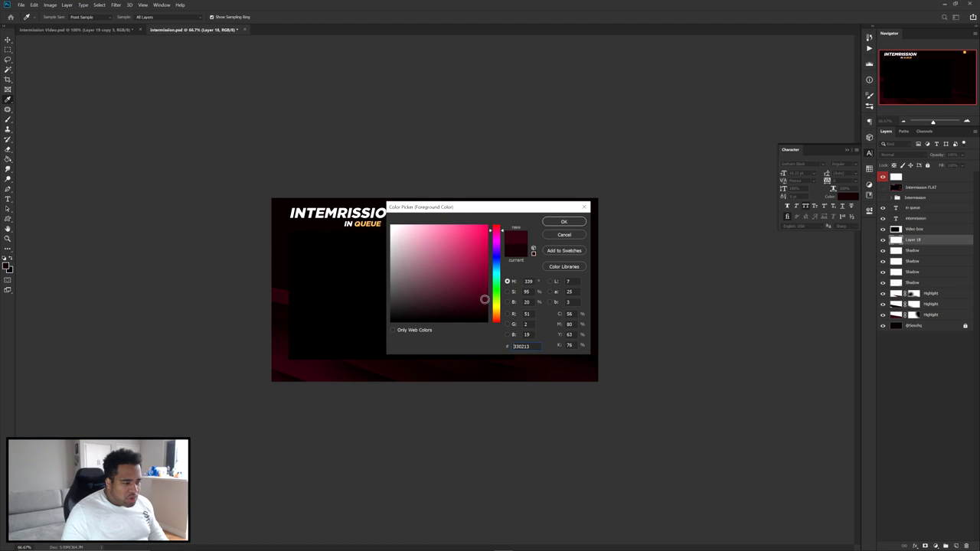
left_click(563, 221)
- Enlarge the soft brush and paint a broad dark red glow around the canvas's lower centre on the new layer
mouse_move(412, 287)
left_mouse_down("alt")
mouse_move(479, 284)
mouse_move(476, 275)
left_mouse_up("alt")
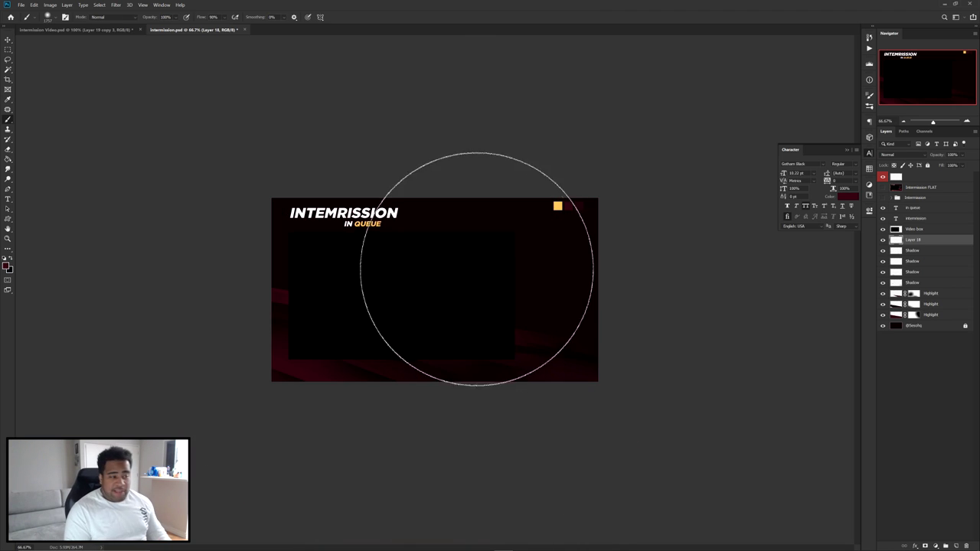
right_click(476, 270)
left_click(452, 297)
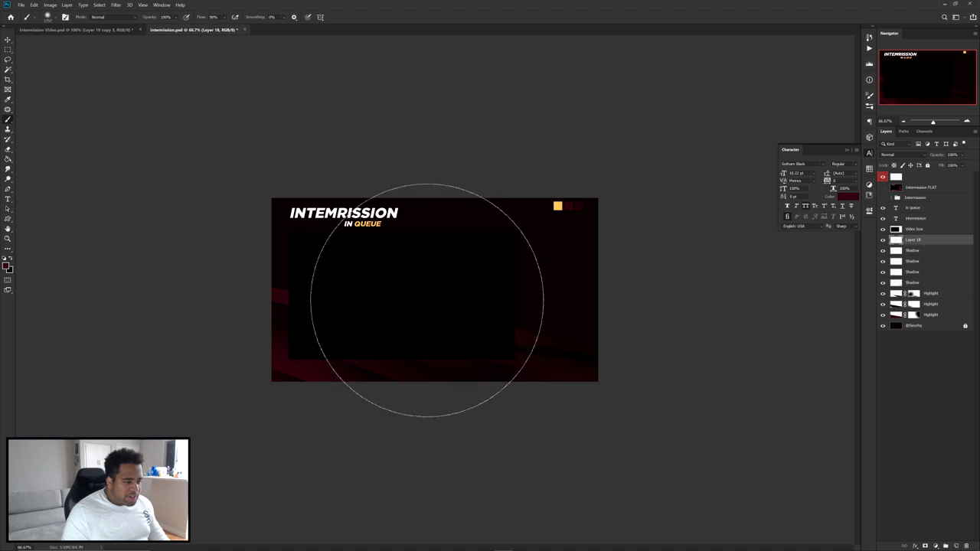
left_click_drag(441, 350, 453, 351, "alt")
left_click(437, 376)
key("ctrl+z")
left_click_drag(433, 382, 439, 379, "alt")
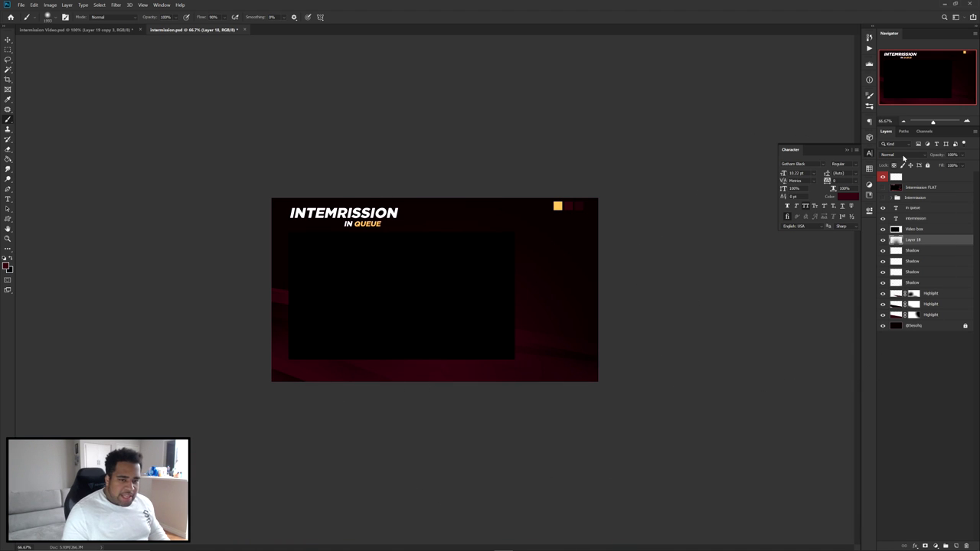
- Set the glow layer's blend mode to Linear Dodge (Add) and adjust the brush size
left_click(892, 154)
left_click(900, 231)
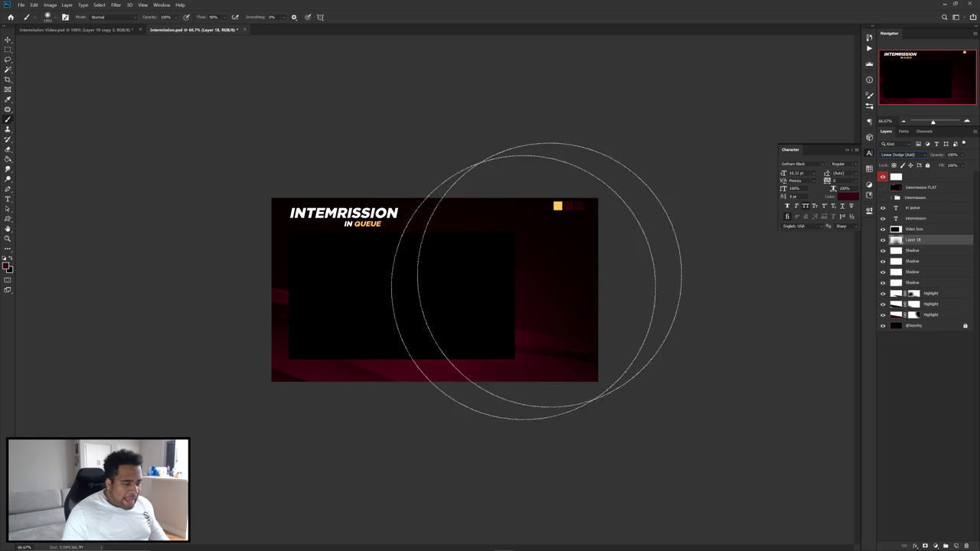
mouse_move(324, 357)
left_mouse_down("alt")
mouse_move(363, 363)
mouse_move(338, 363)
left_mouse_up("alt")
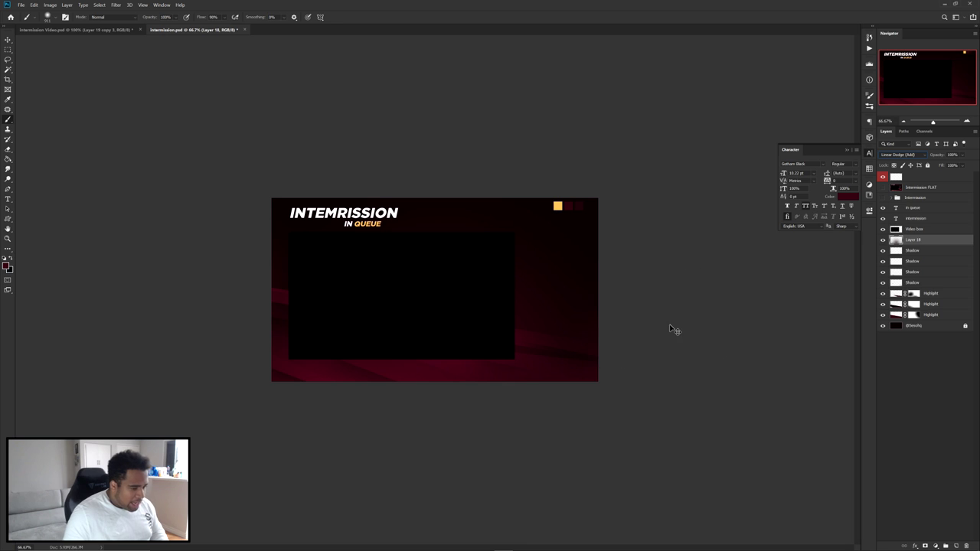
- Duplicate the lowest Highlight layer and place the copy directly below the Video box layer
key("v")
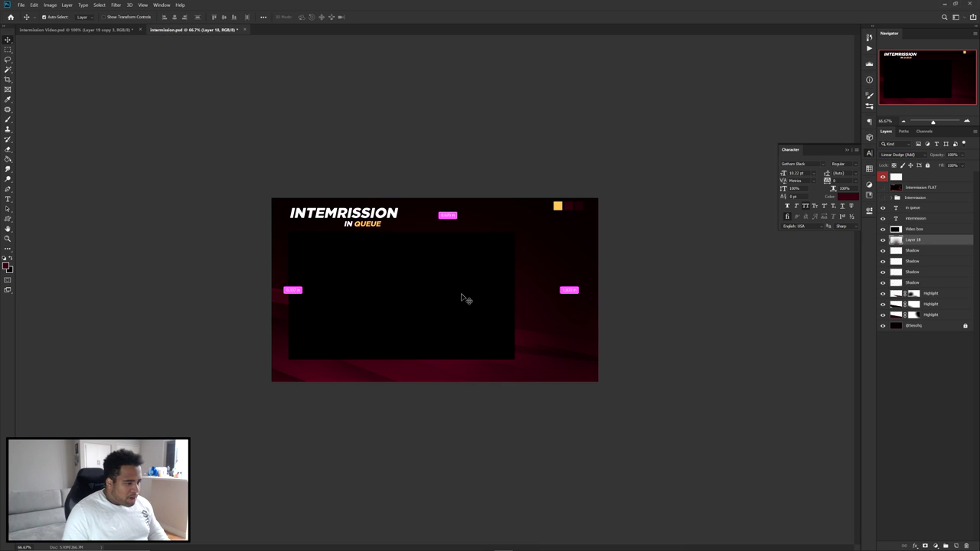
left_click(434, 283)
key("ctrl+1")
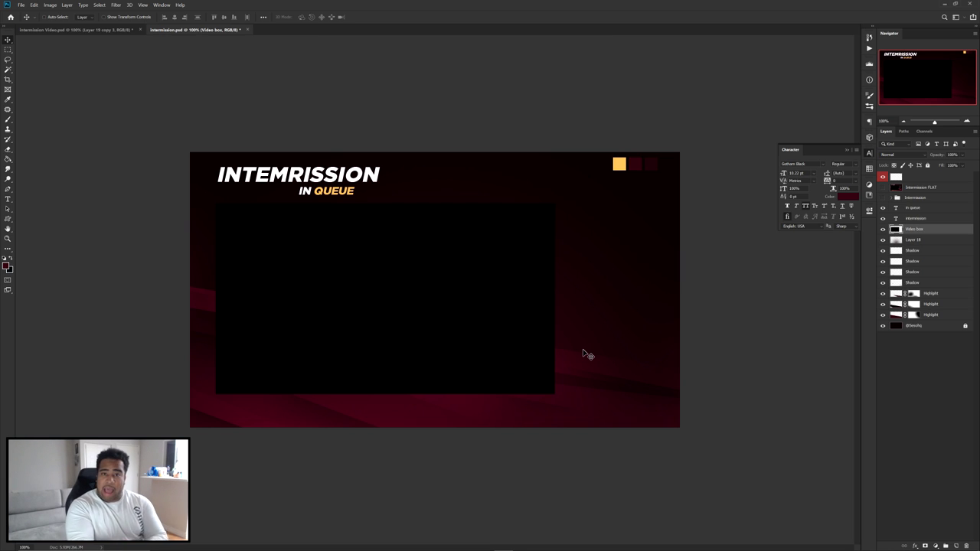
left_click(929, 314)
left_click(882, 315)
left_click(883, 314)
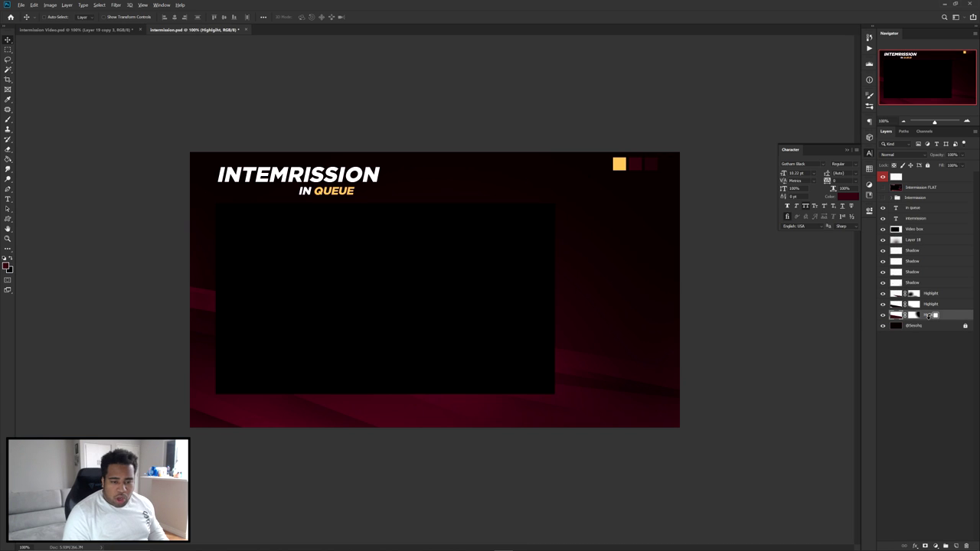
left_click_drag(933, 315, 933, 236)
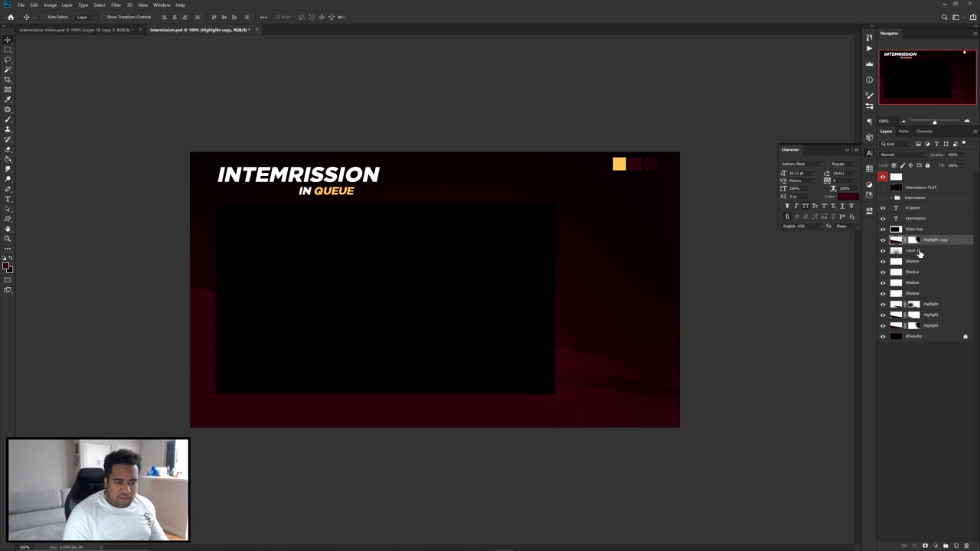
- Rename the glow layer "Light"
double_click(912, 250)
type("Light")
key("Return")
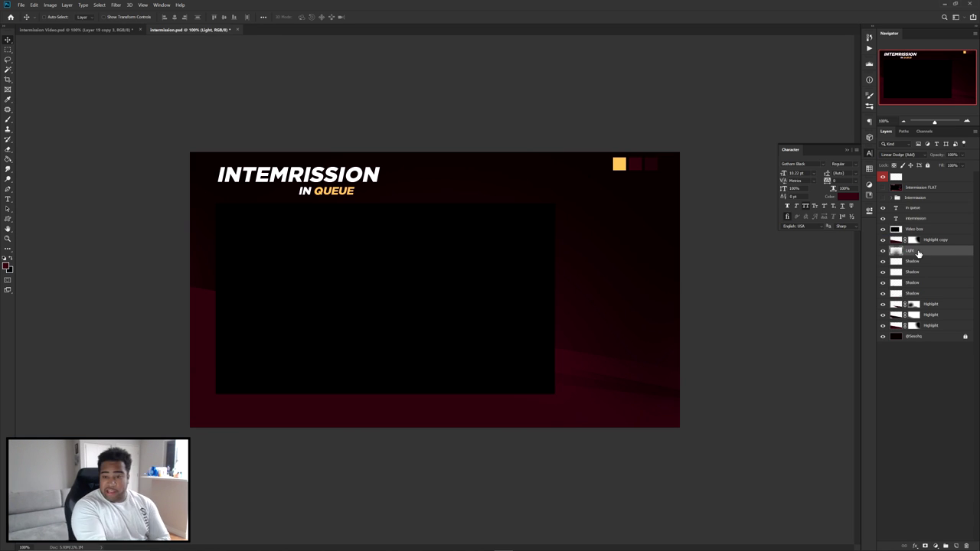
left_click(931, 242)
left_click_drag(621, 312, 687, 188)
key("ctrl+z")
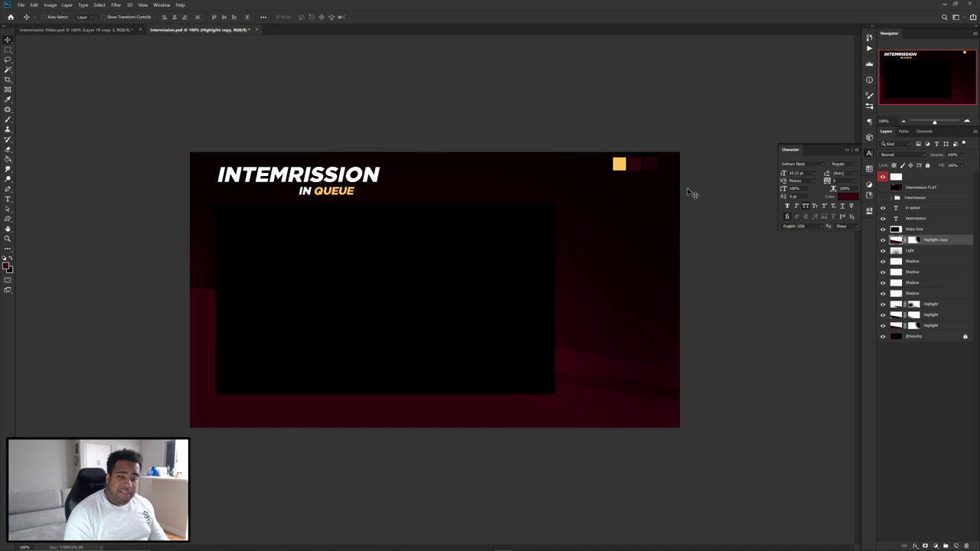
- Fill the Highlight copy's layer mask with white and set the layer's fill to 0%
left_click(915, 241)
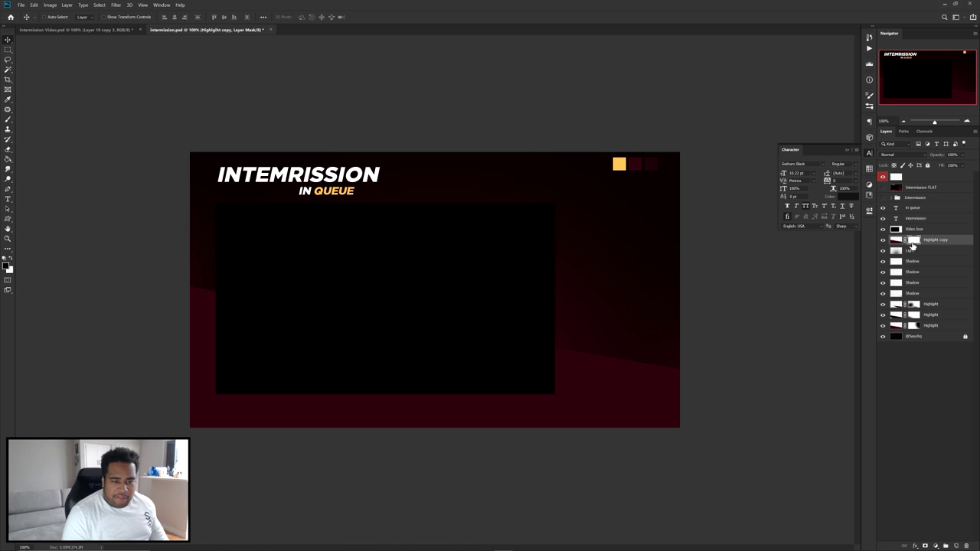
key("ctrl+2")
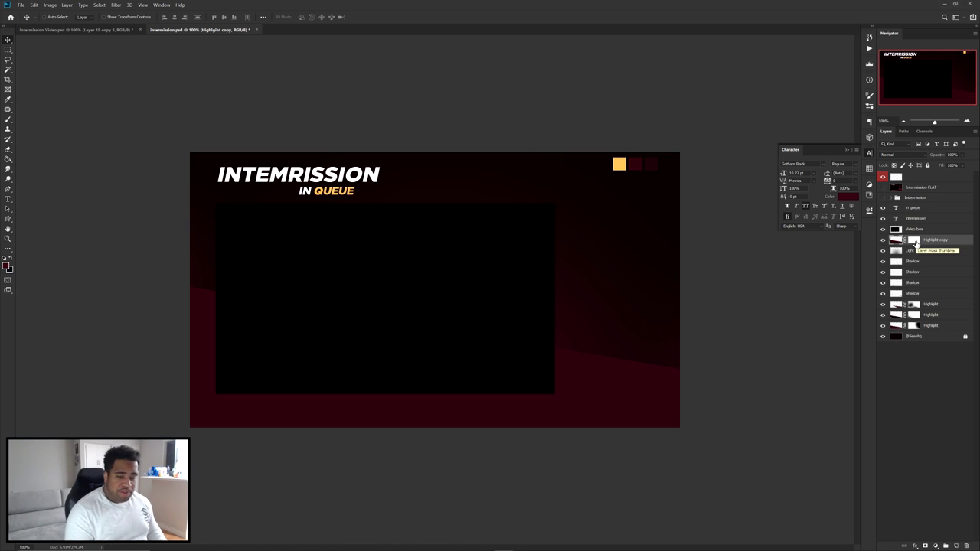
left_click(963, 167)
- Add a 30 px outside Stroke with a linear gold gradient to the Highlight copy layer
double_click(962, 245)
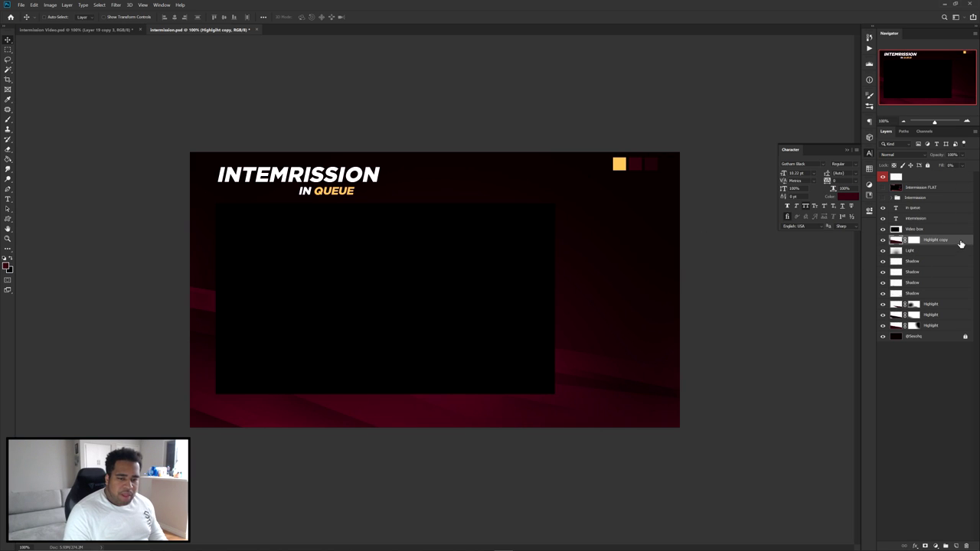
left_click(624, 268)
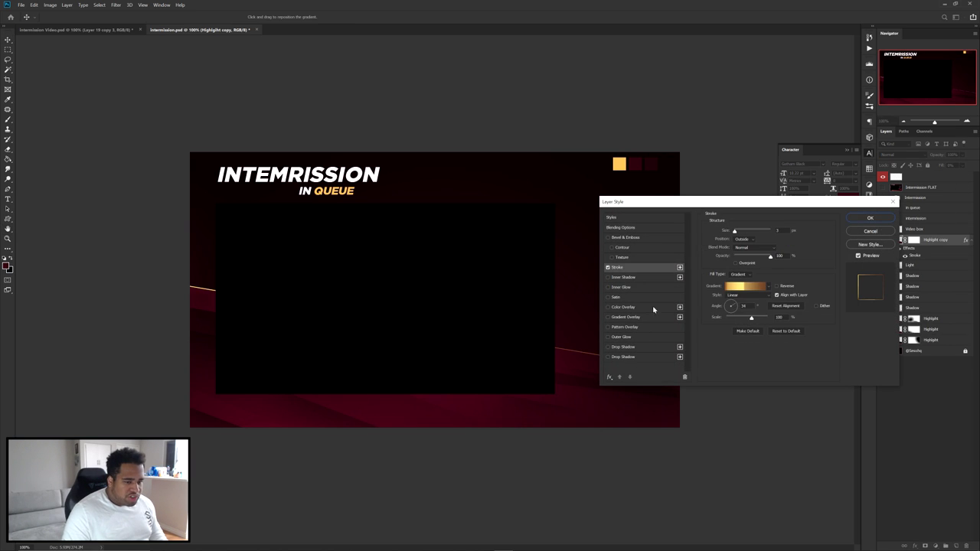
left_click(777, 229)
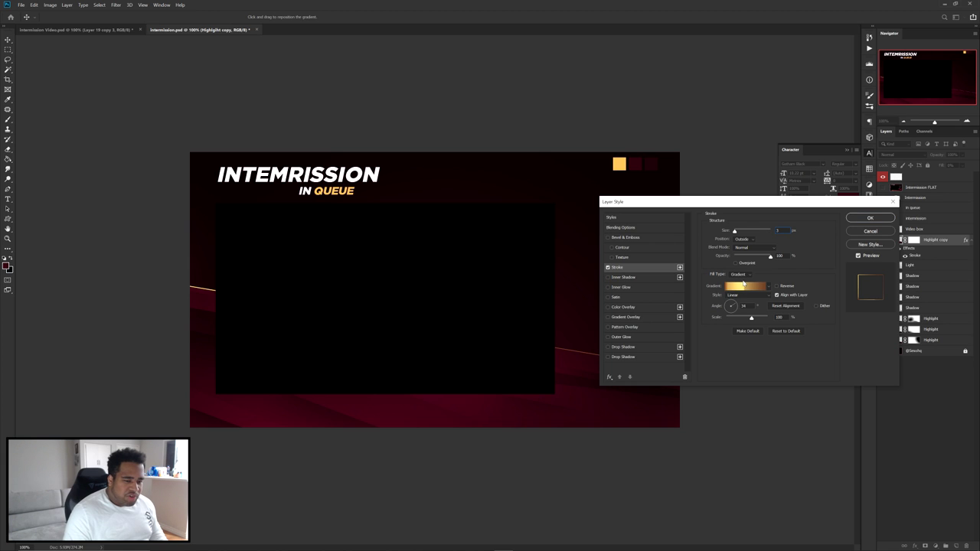
key("shift+Up")
key("shift+Up")
key("shift+Up")
key("shift+Up")
key("shift+Down")
key("Down")
key("Down")
left_click_drag(778, 204, 772, 201)
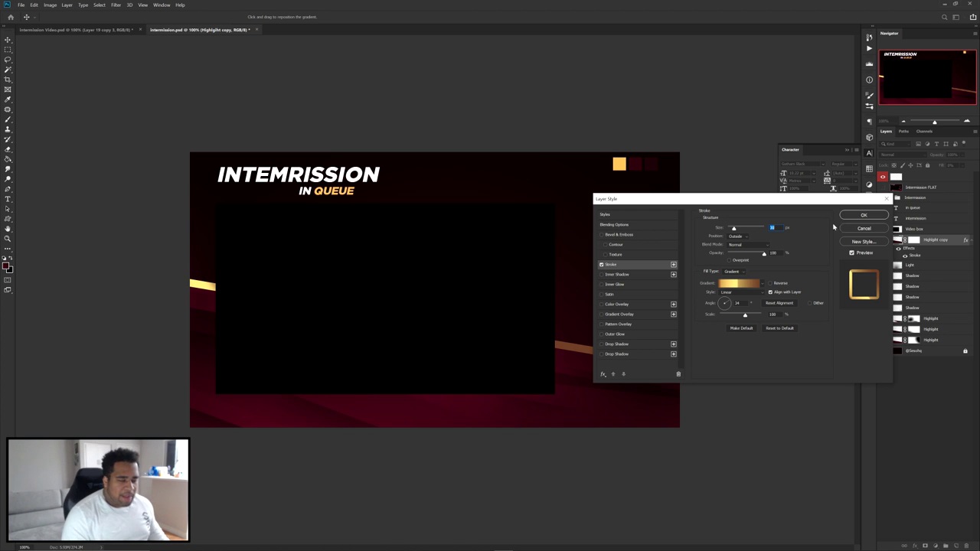
left_click(863, 215)
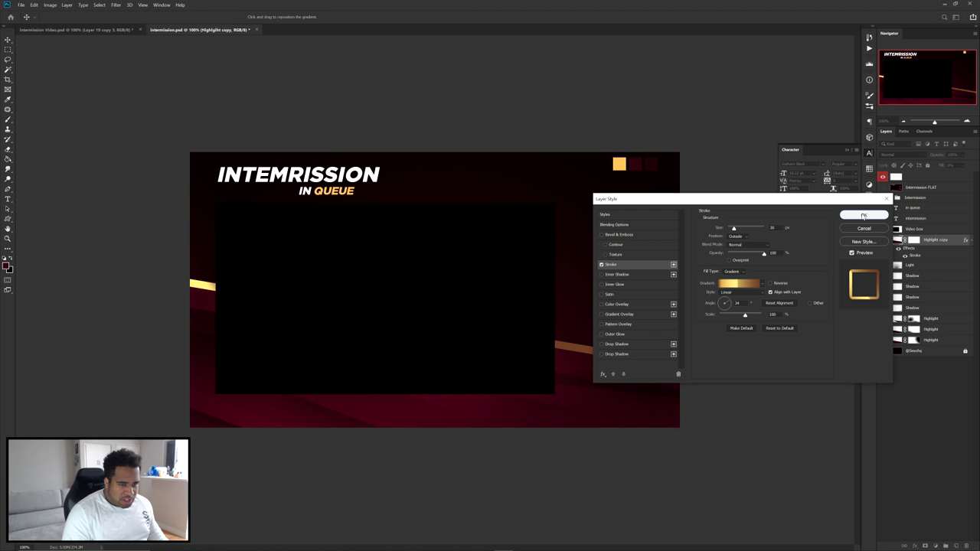
left_click_drag(427, 325, 771, 201)
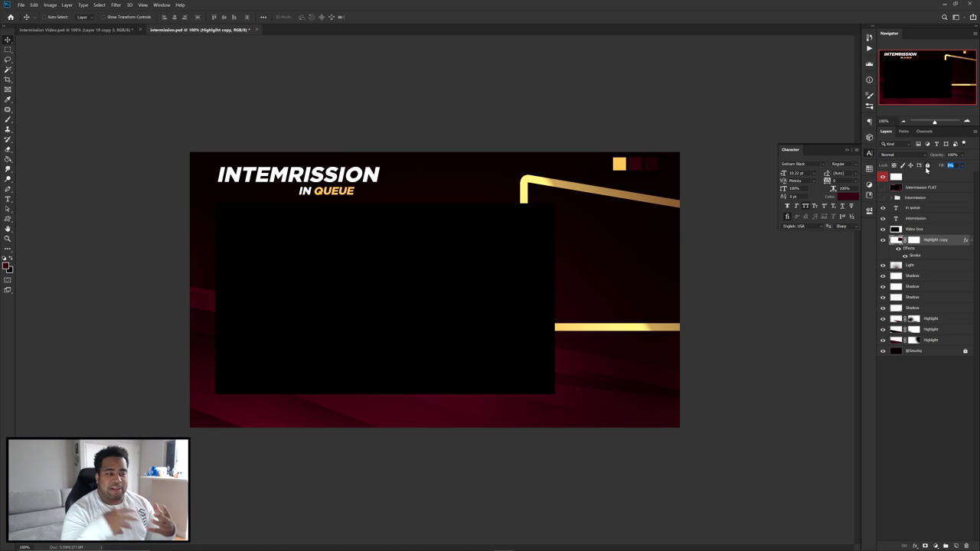
left_click(654, 249)
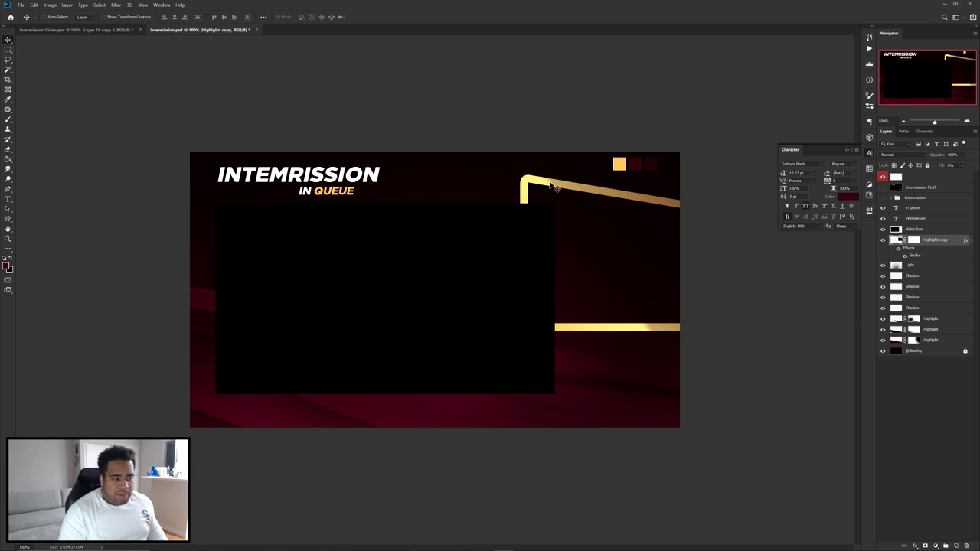
key("ctrl+z")
- Rasterize the Highlight copy's layer style and cut its slanted gold line onto a new layer using a rectangular selection
right_click(935, 240)
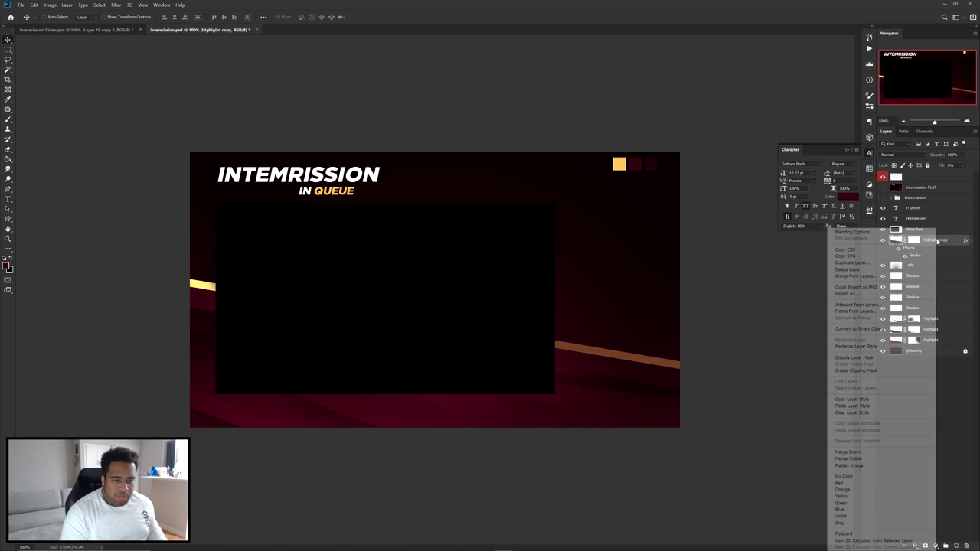
left_click(856, 346)
key("m")
right_click(6, 52)
left_click(46, 50)
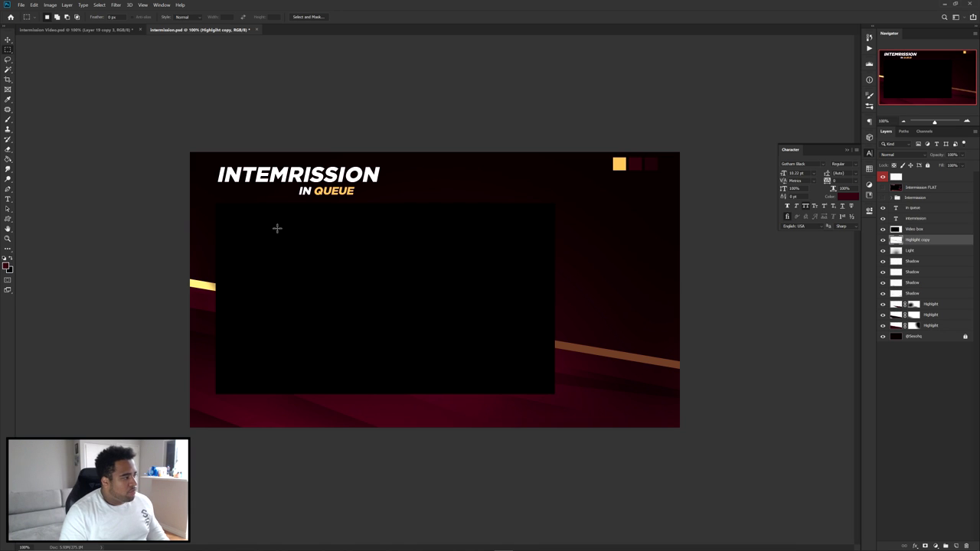
left_click_drag(146, 238, 696, 400)
right_click(583, 271)
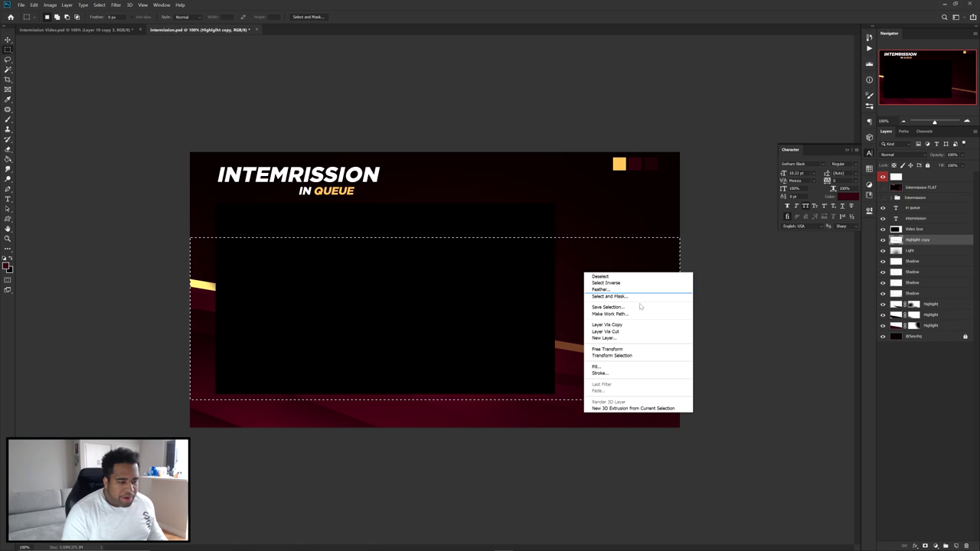
left_click(623, 331)
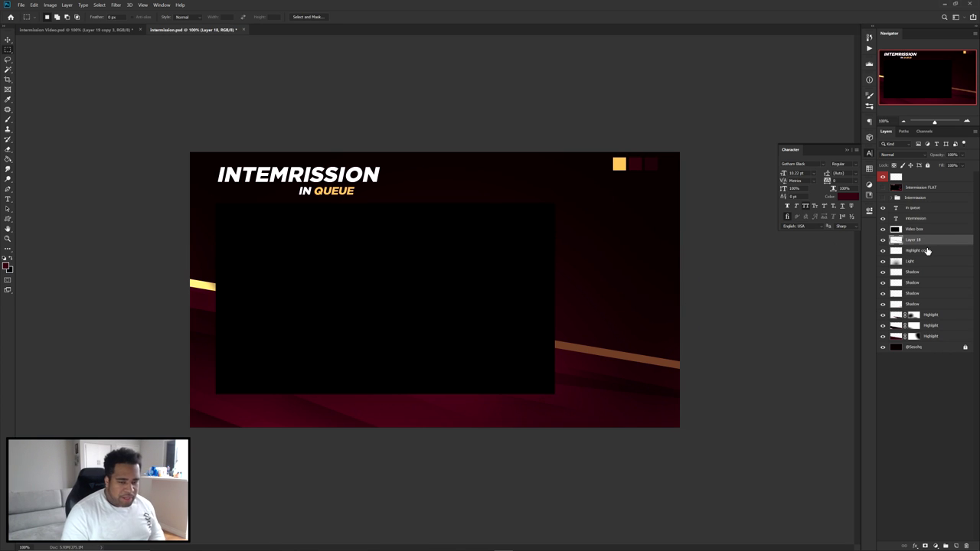
- Delete the leftover Highlight copy layer and rename the cut-out line's layer "Gradient 1"
left_click(927, 251)
key("Delete")
double_click(920, 240)
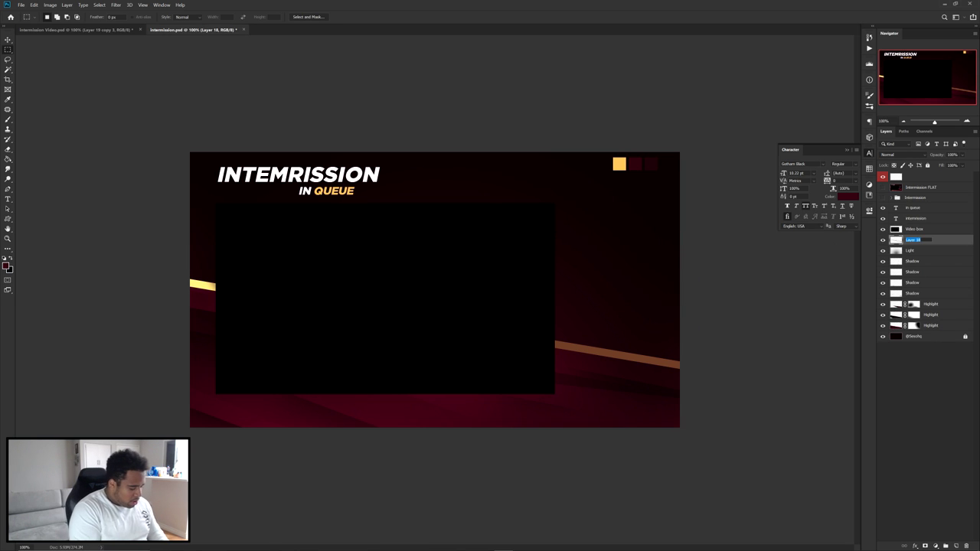
type("Gradient 1")
key("Return")
- Try the gold line higher up across the title area, and undo the move
key("v")
mouse_move(604, 324)
left_mouse_down()
mouse_move(761, 210)
mouse_move(475, 175)
mouse_move(612, 168)
left_mouse_up()
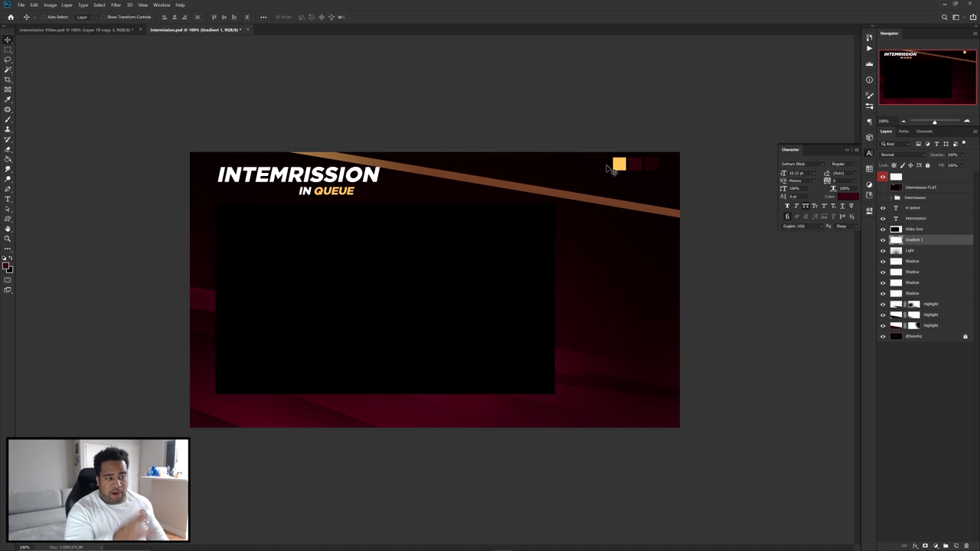
key("ctrl+z")
- Paste the copied layer style onto the Gradient 1 layer and stretch the line slightly past the canvas's right edge
right_click(928, 239)
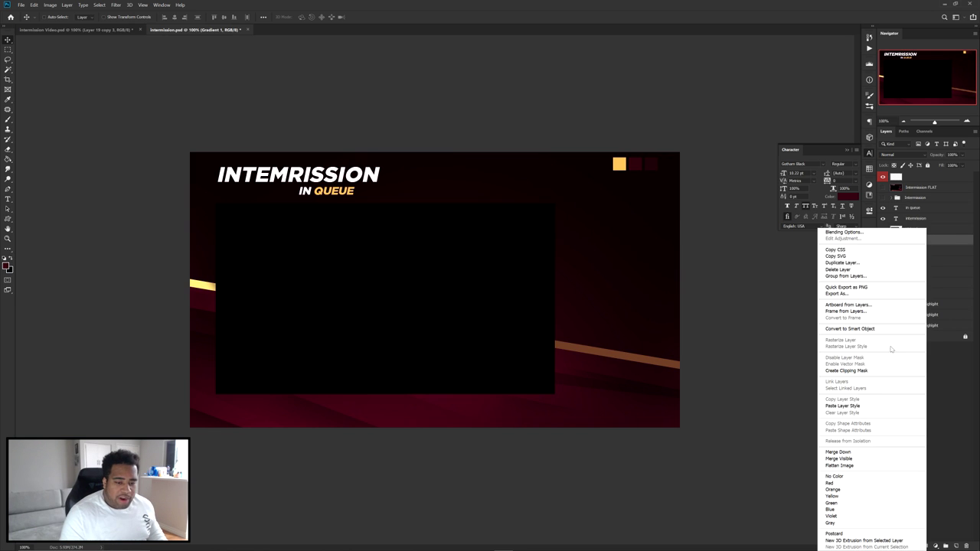
left_click(851, 407)
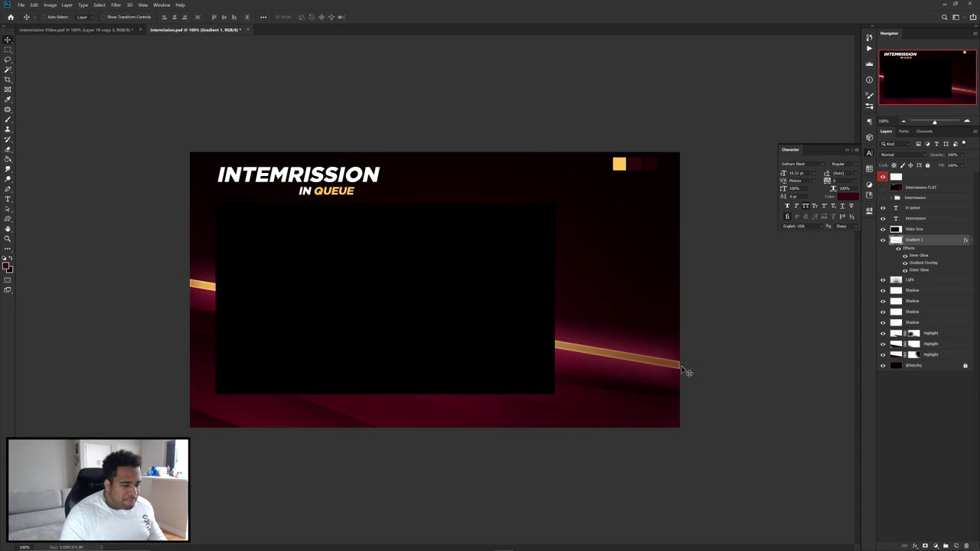
key("ctrl+t")
left_click_drag(680, 327, 683, 326)
key("Return")
key("Return")
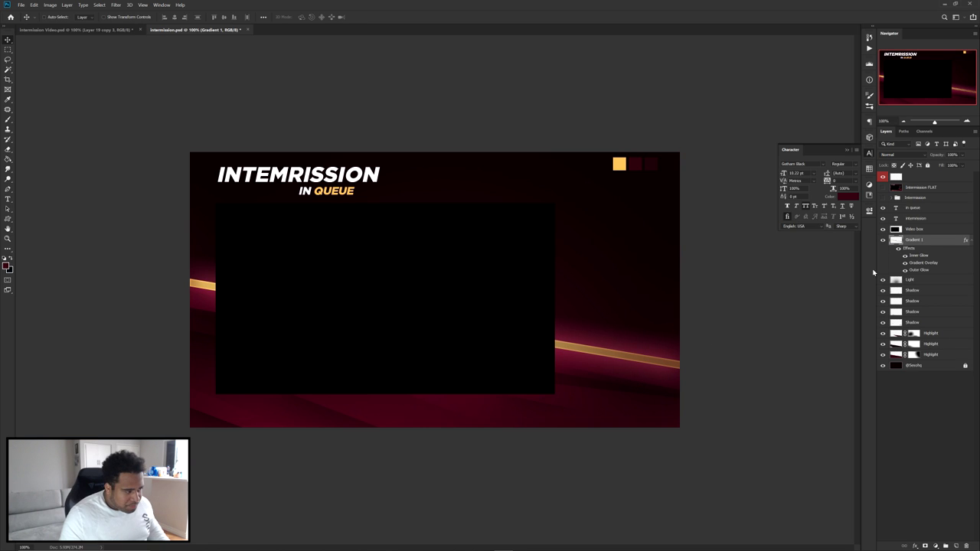
- Review the Inner Glow, Gradient Overlay and Outer Glow settings of the Gradient 1 layer and put away the Character panel
double_click(919, 257)
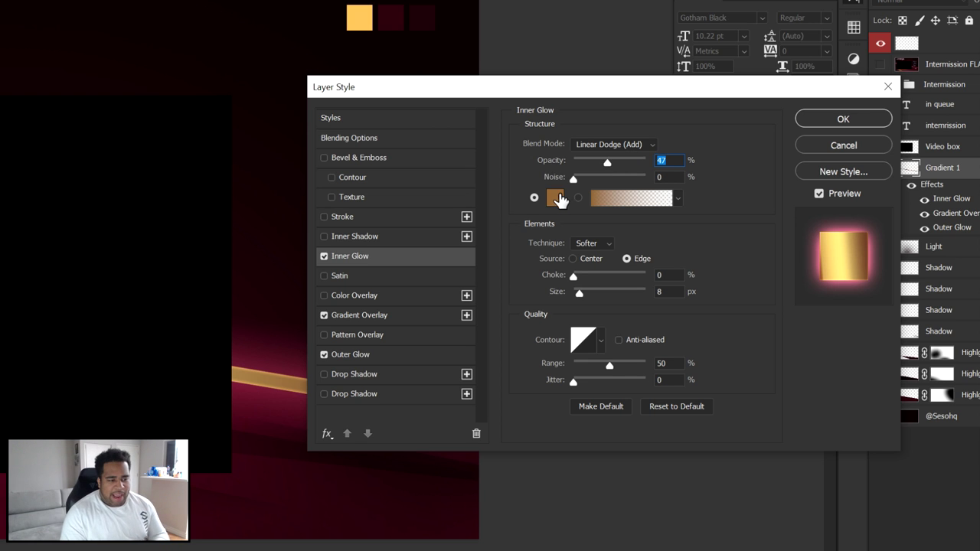
left_click(555, 197)
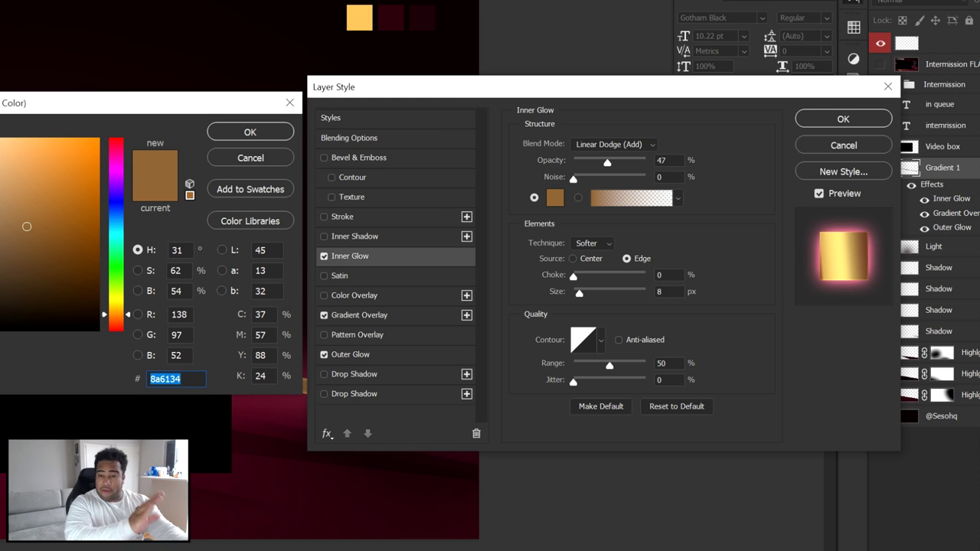
left_click(251, 158)
left_click(660, 275)
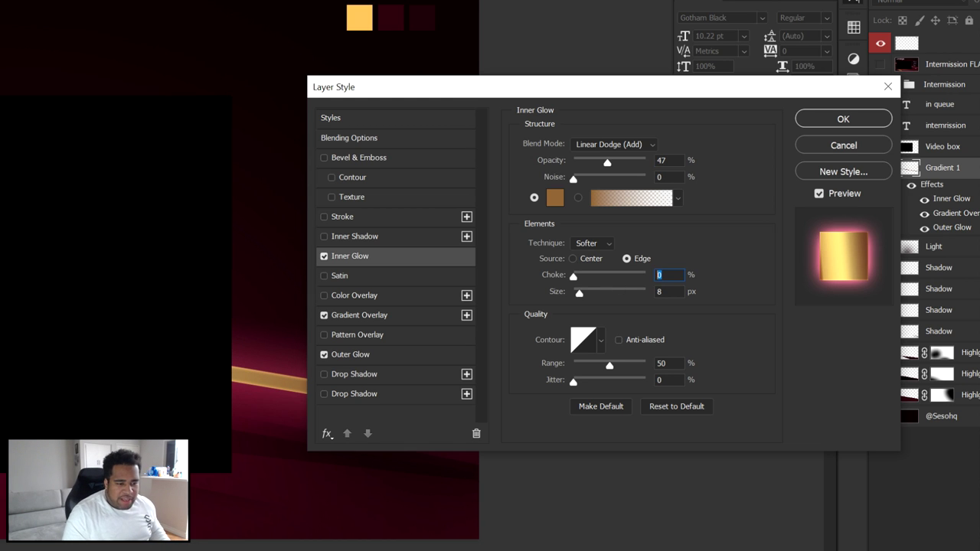
left_click(357, 315)
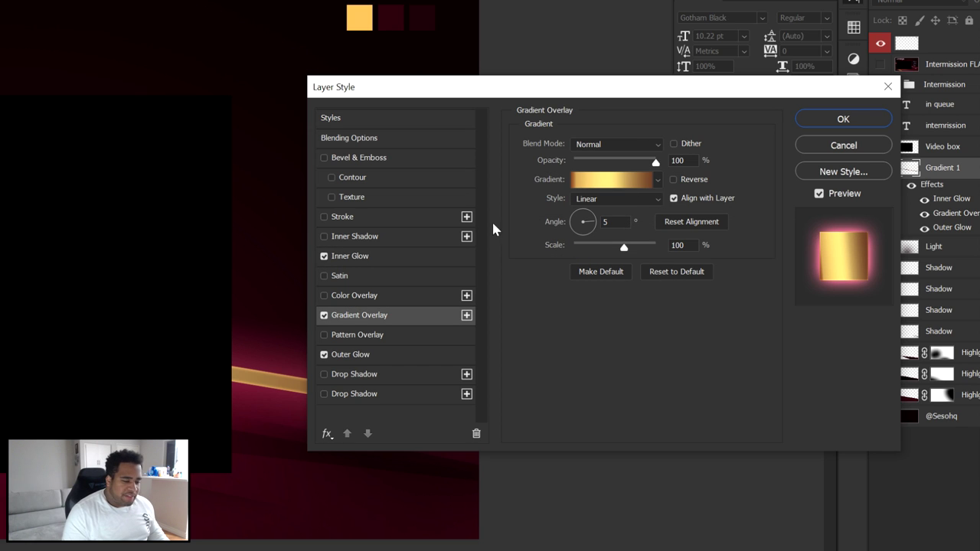
left_click(359, 358)
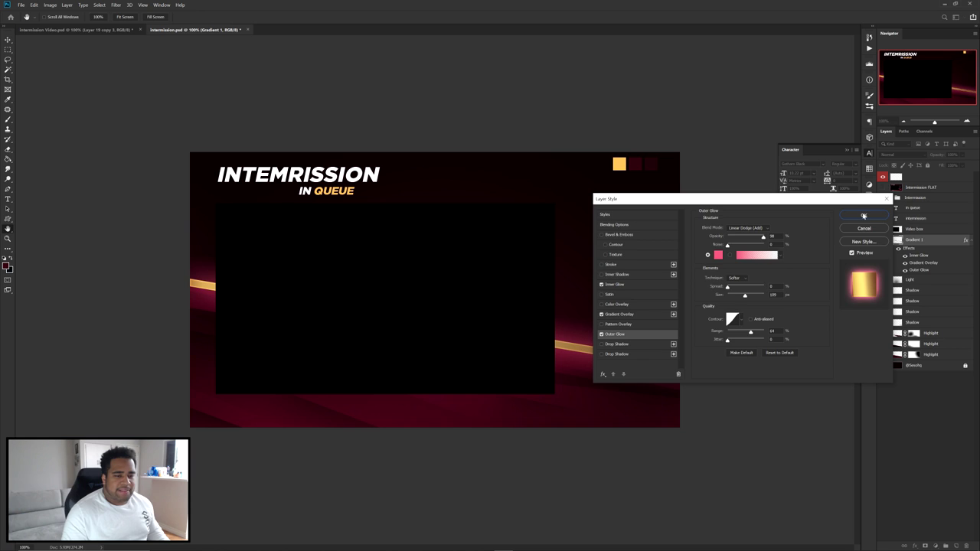
left_click(863, 216)
left_click(869, 153)
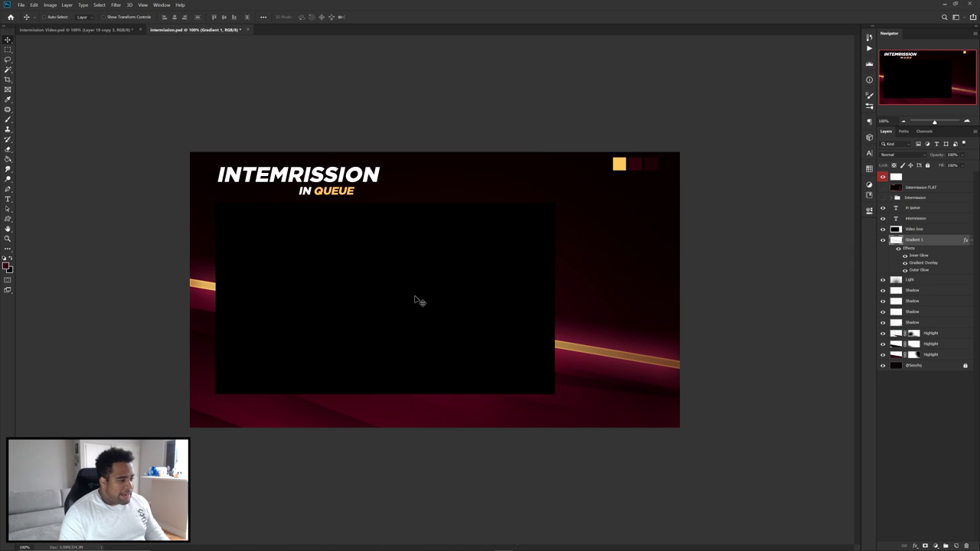
- Add a new layer above Gradient 1 and draw a thin slanted four-point Pen path from the video box's lower edge past the canvas bottom
scroll(366, 324, "up", 1)
left_click_drag(437, 315, 493, 291)
key("ctrl+shift+alt+n")
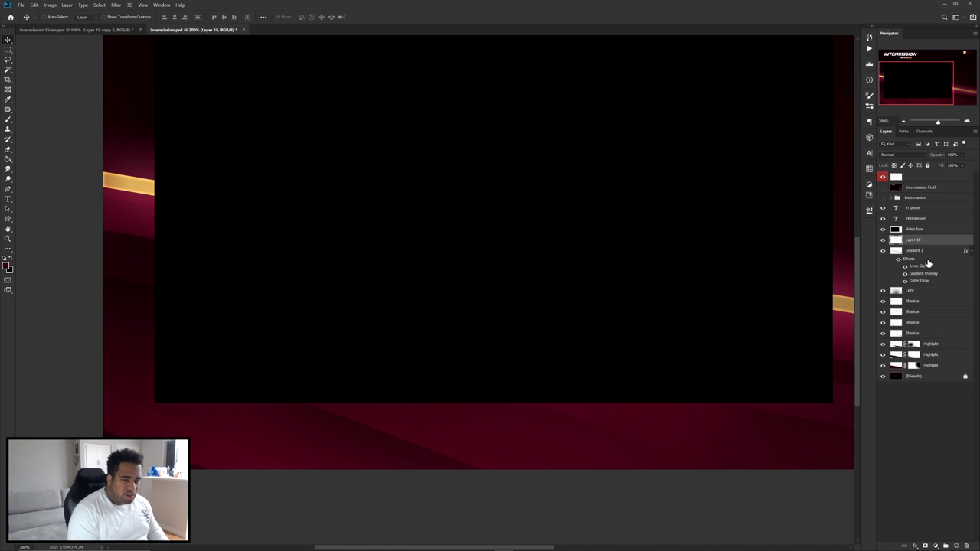
left_click(964, 252)
key("p")
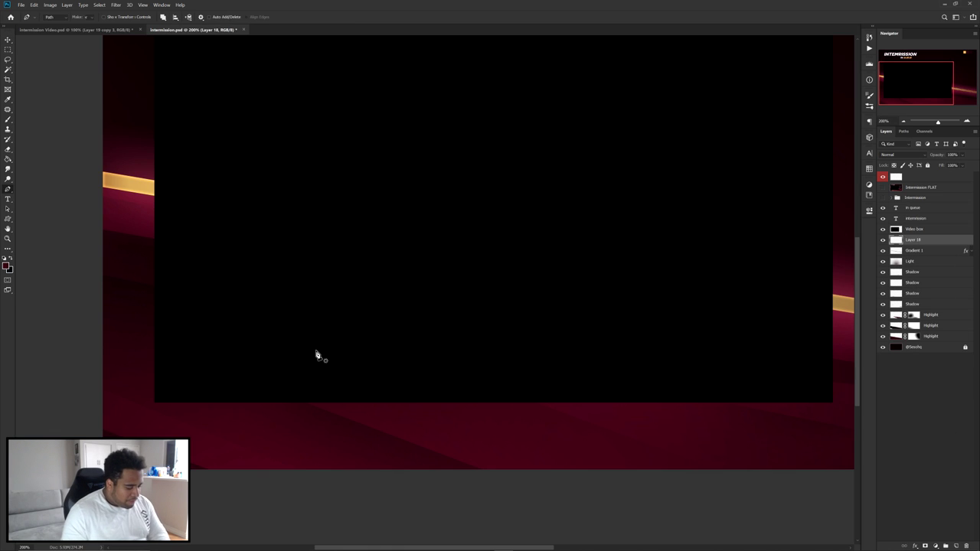
left_click(298, 400)
left_click(496, 476)
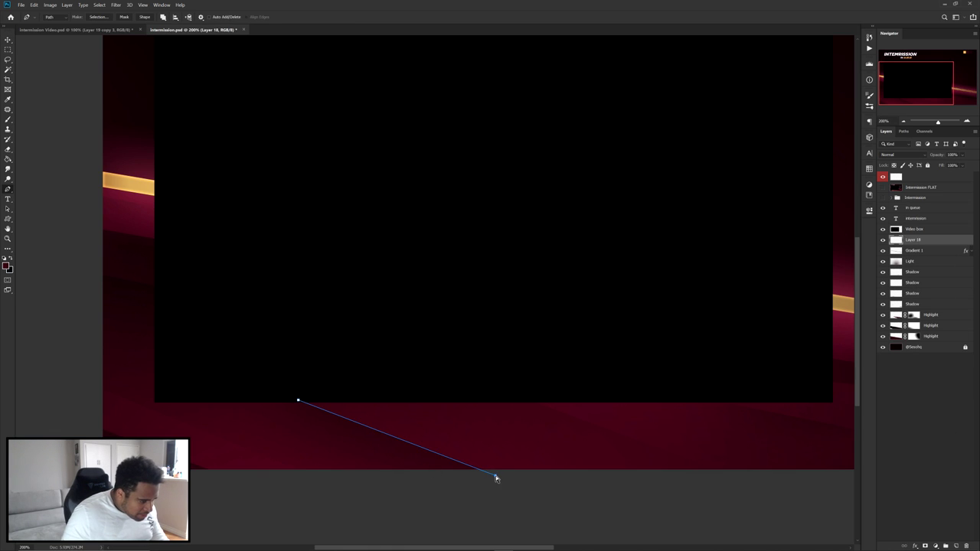
left_click(456, 476)
left_click(259, 400)
left_click_drag(457, 475, 470, 476)
left_click_drag(257, 399, 234, 397)
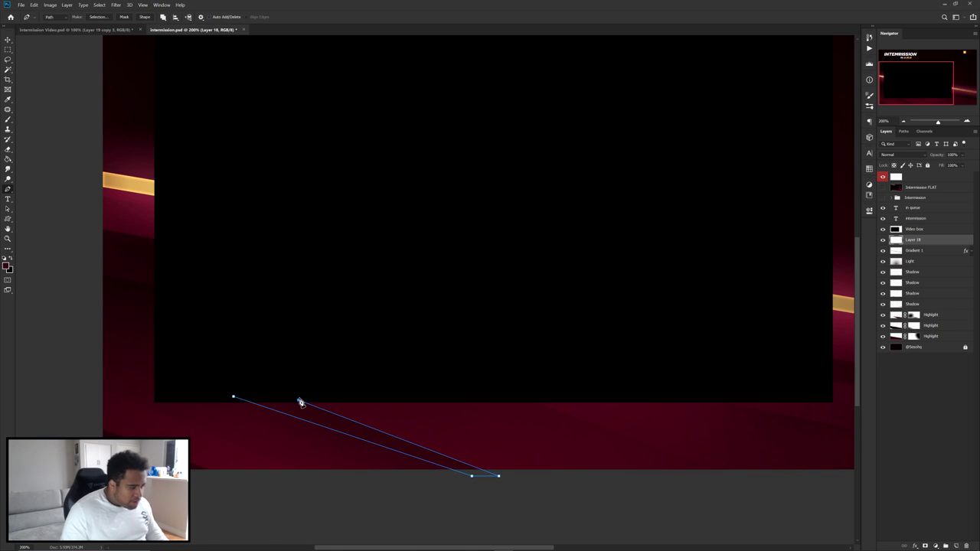
left_click(234, 398)
- Fill the slanted path with black at 100% opacity and delete the path
scroll(360, 341, "down", 3)
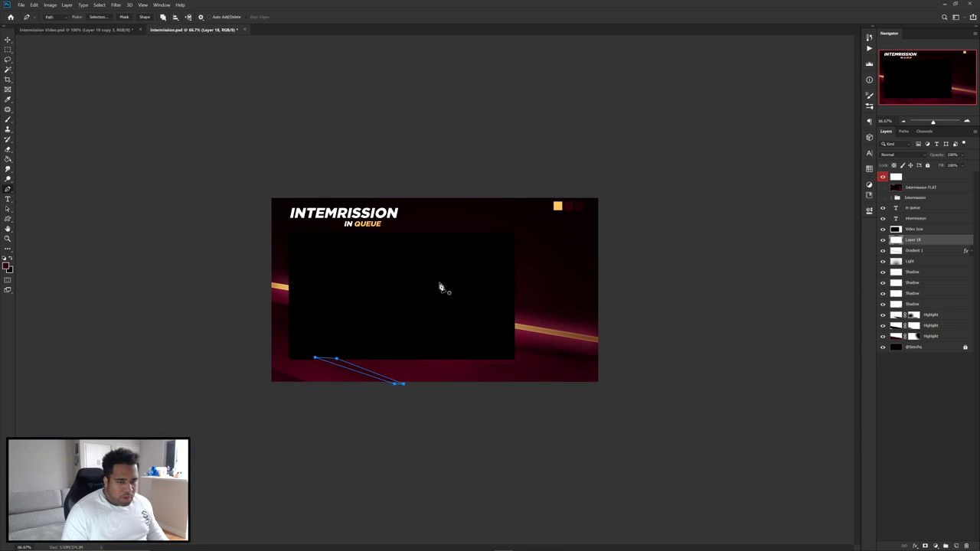
right_click(430, 282)
left_click(455, 326)
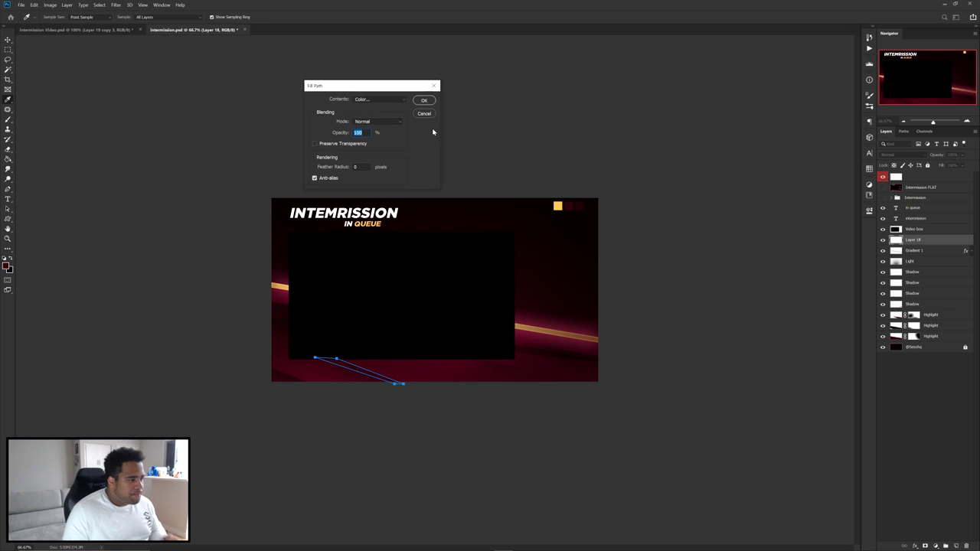
key("Return")
right_click(482, 245)
left_click(505, 259)
- Copy the Gradient 1 layer style onto the new slanted strip's layer
right_click(931, 251)
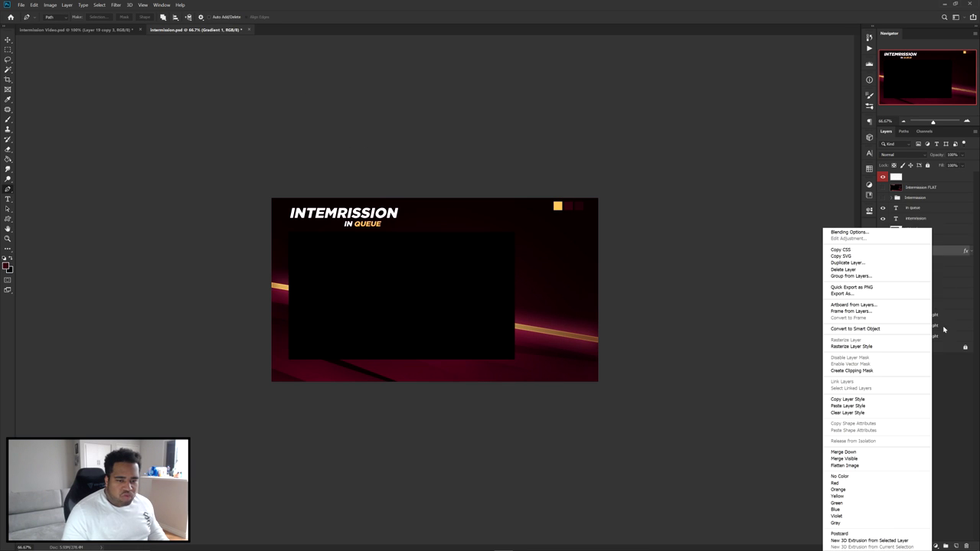
left_click(847, 399)
right_click(933, 243)
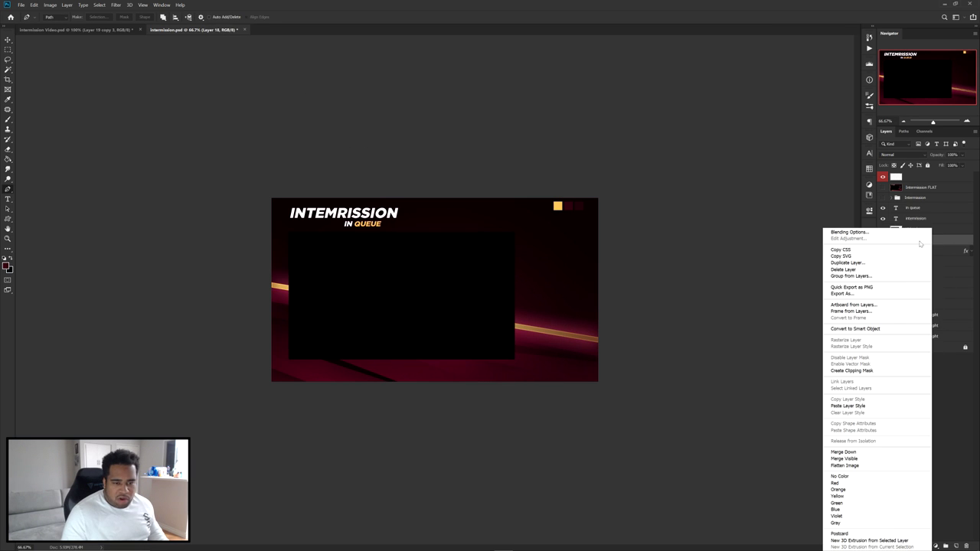
left_click(848, 405)
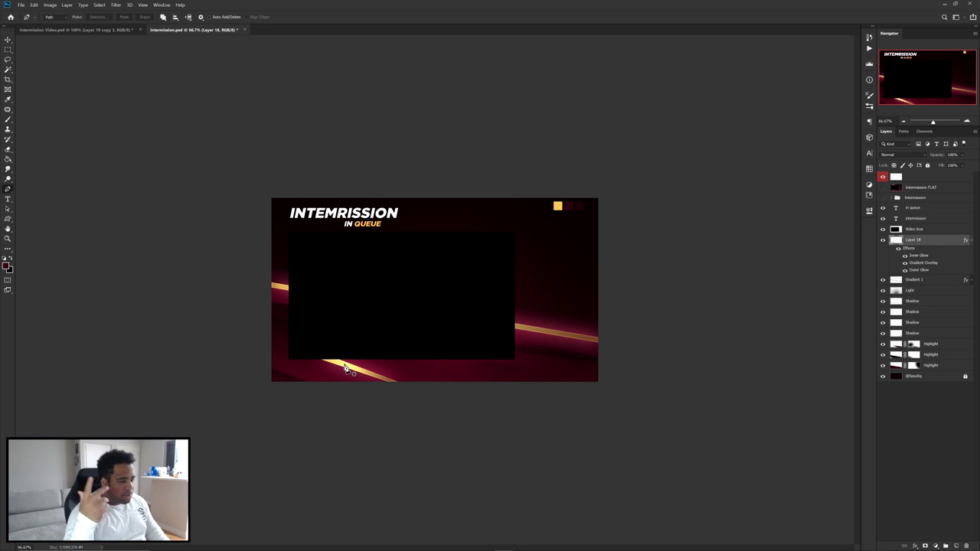
- Draw a thin triangular sliver beneath the video box's lower-right corner with the Pen tool, fill it and delete its path
scroll(393, 360, "up", 5)
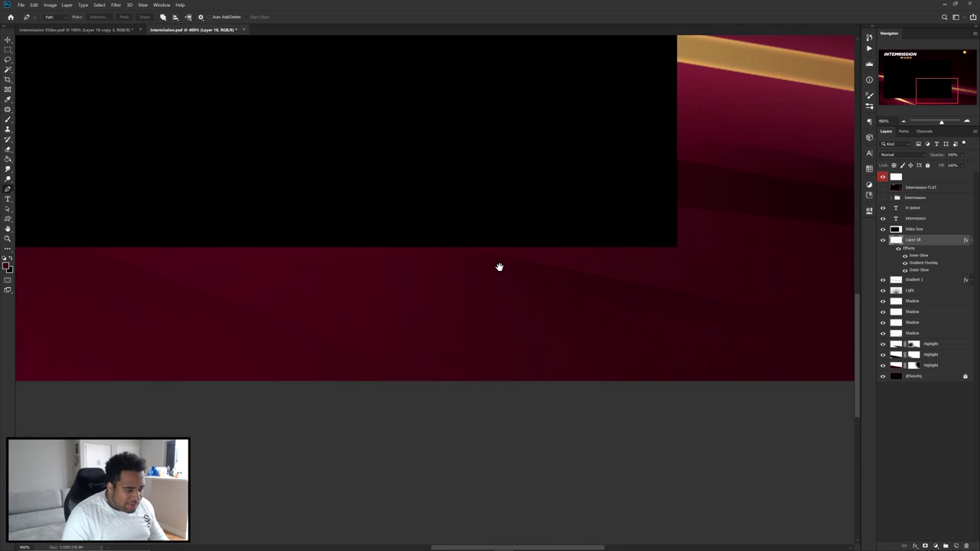
left_click(677, 293)
left_click(517, 258)
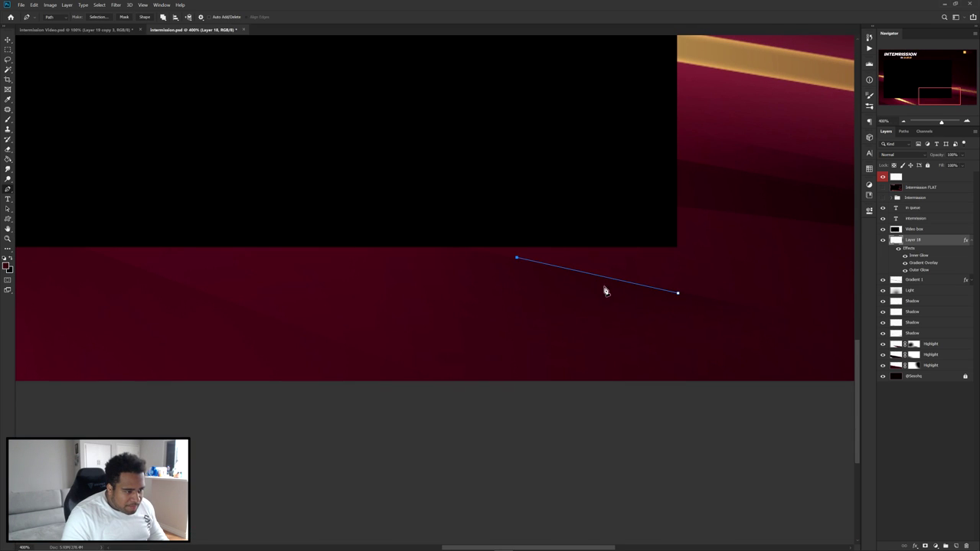
left_click(588, 285)
left_click(677, 292)
right_click(677, 274)
left_click(693, 316)
left_click(421, 101)
right_click(500, 125)
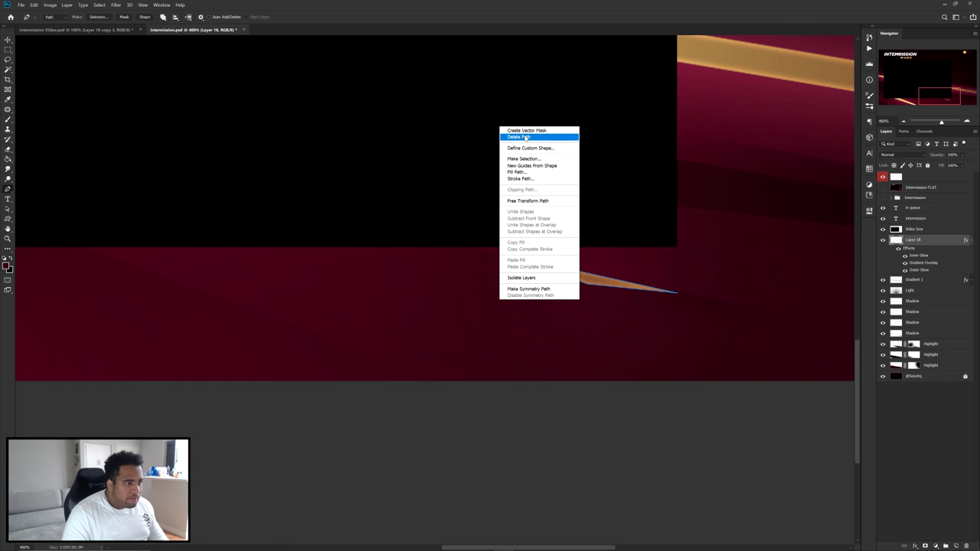
left_click(523, 137)
- Add a small slanted triangular sliver at the canvas's left edge beside the video box, fill it and delete its path
scroll(626, 252, "down", 3)
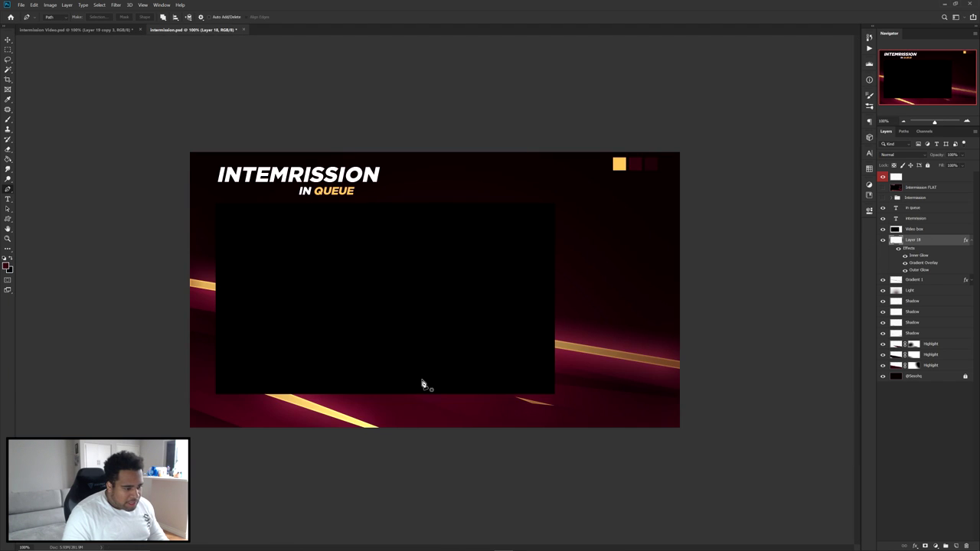
scroll(230, 375, "up", 2)
left_click_drag(265, 370, 457, 300)
left_click(429, 280)
left_click(359, 244)
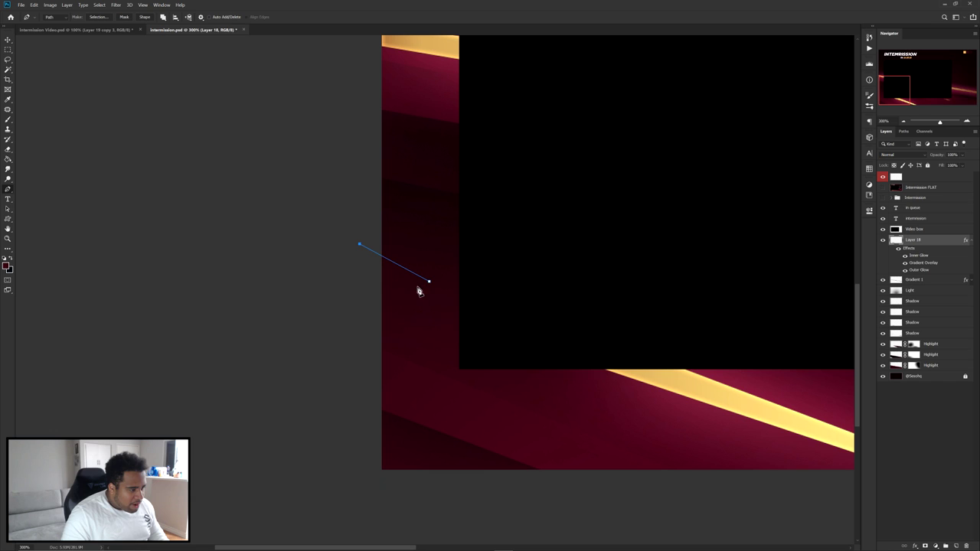
left_click(374, 262)
left_click(429, 281)
right_click(431, 254)
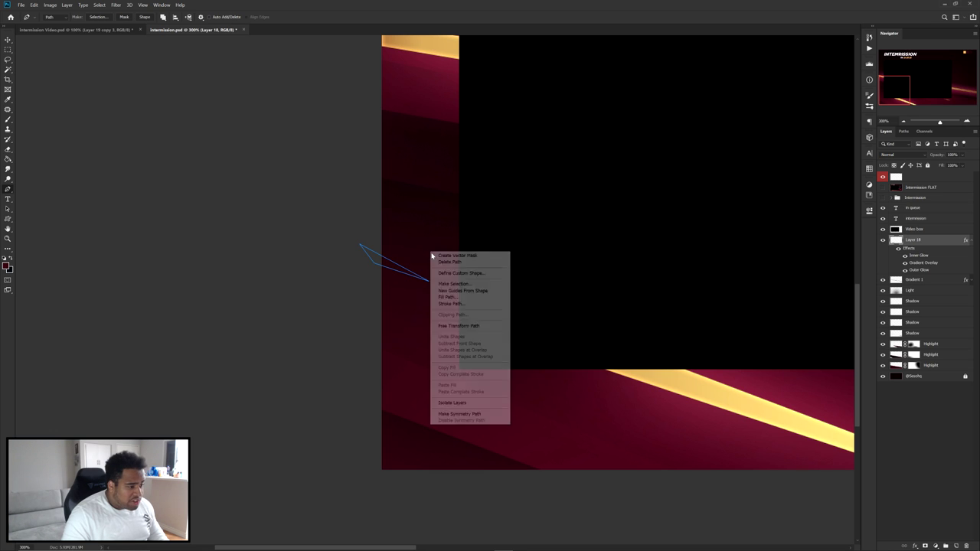
left_click(463, 295)
left_click(424, 100)
right_click(444, 171)
left_click(460, 180)
- Draw another small triangular sliver at the canvas's lower-left corner, fill it and delete its path
left_click_drag(470, 389, 463, 267)
left_click(443, 354)
left_click(390, 330)
left_click(440, 369)
left_click(443, 354)
right_click(445, 314)
left_click(452, 340)
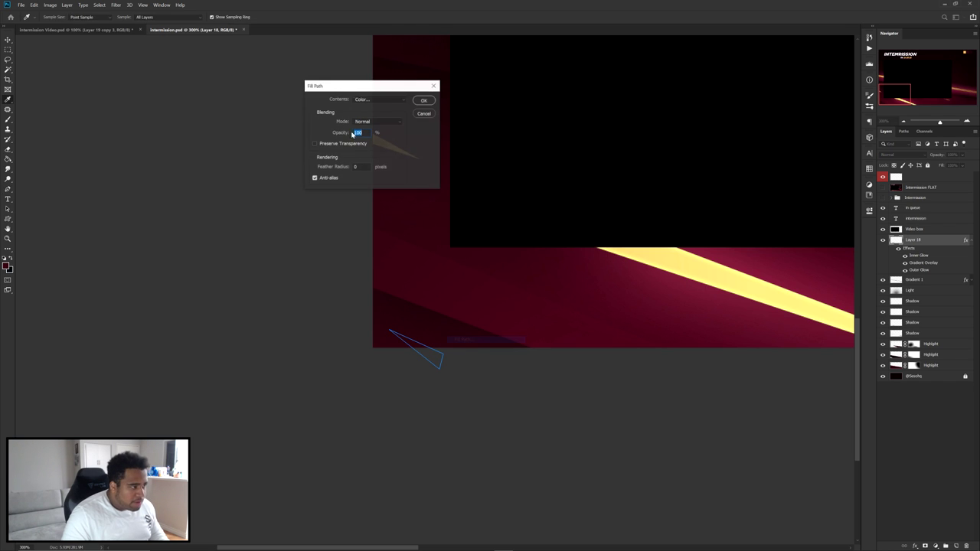
left_click(424, 102)
right_click(430, 114)
left_click(445, 121)
- Undo the lower-left corner sliver's fill and delete its restored path
key("ctrl+minus")
key("ctrl+minus")
key("ctrl+minus")
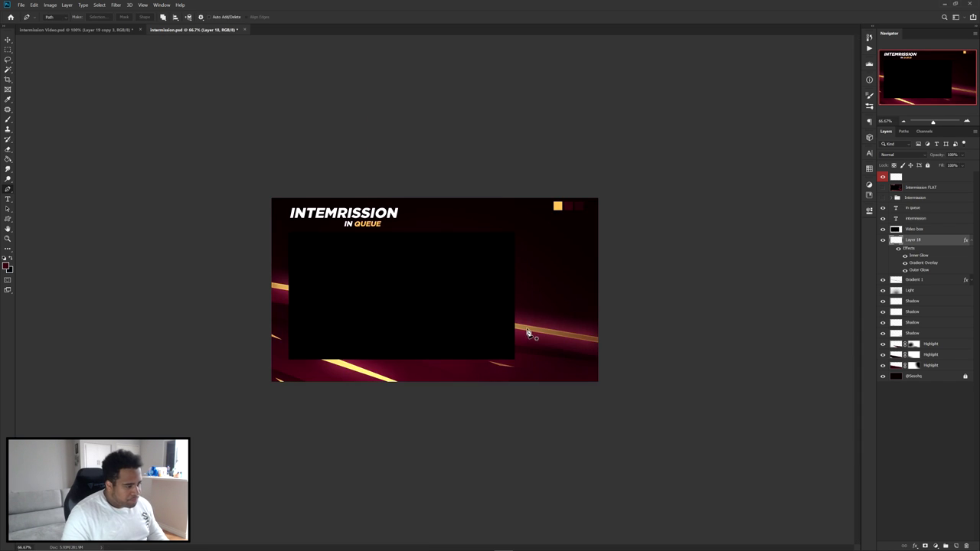
key("ctrl+plus")
key("ctrl+z")
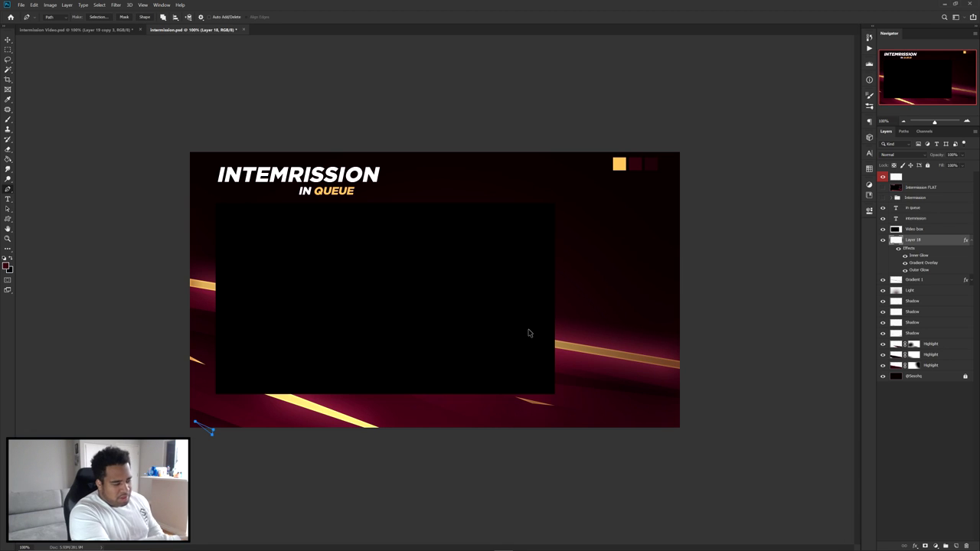
right_click(502, 281)
left_click(524, 295)
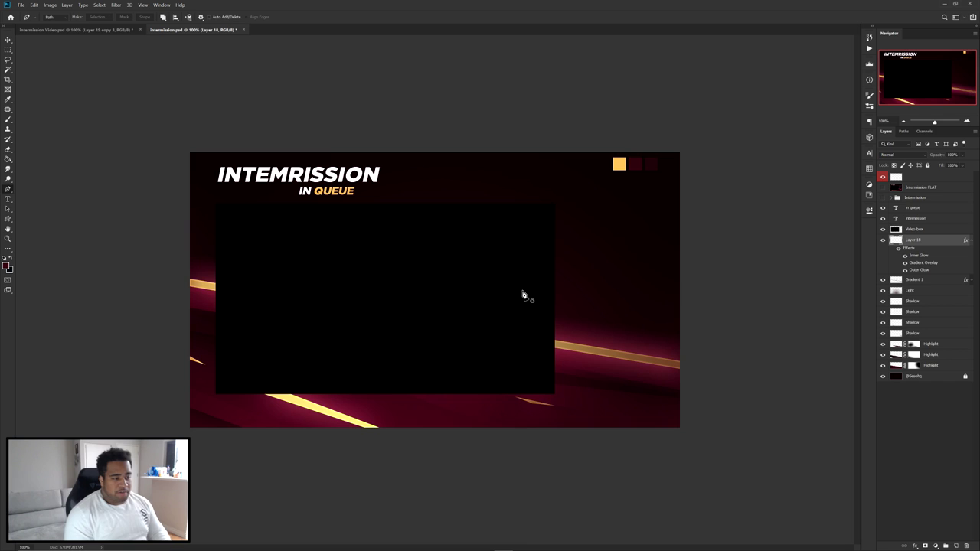
- Add an outside gold gradient stroke of 2 px to the Video box layer
key("m")
key("v")
left_click(499, 256, "ctrl")
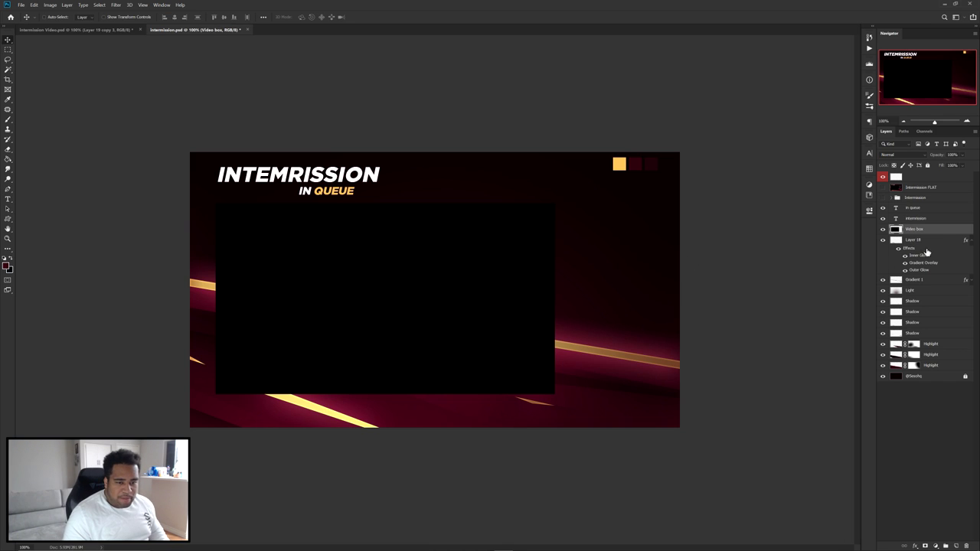
key("ctrl+shift+b")
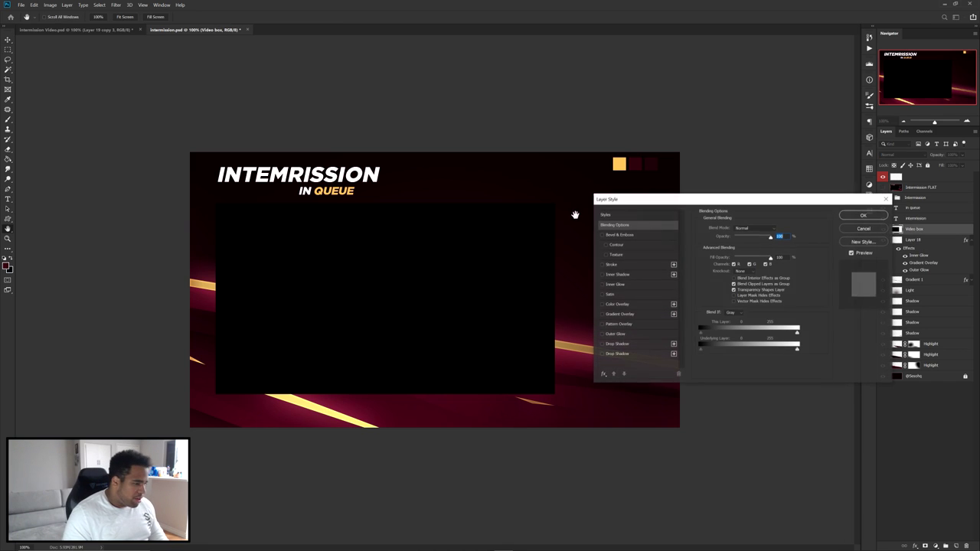
left_click(610, 264)
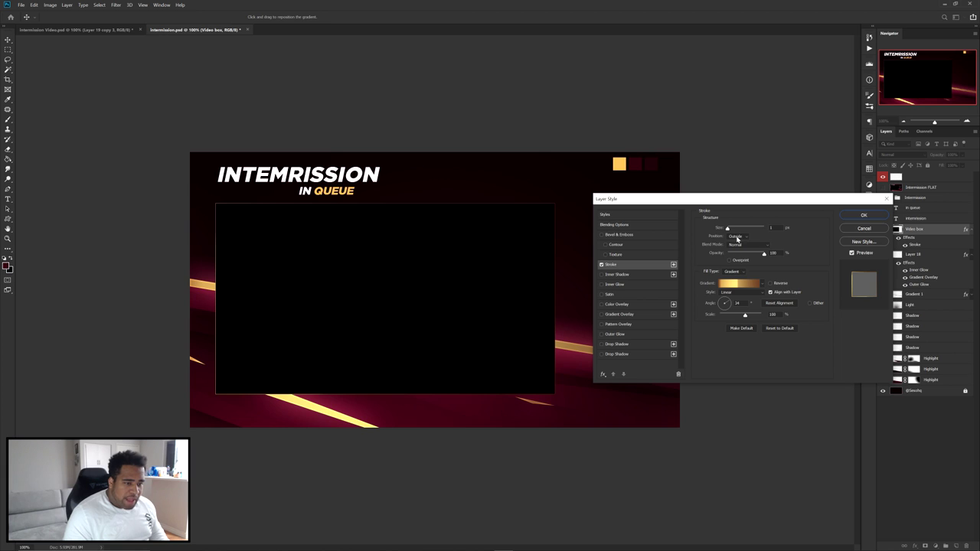
left_click(772, 227)
key("Up")
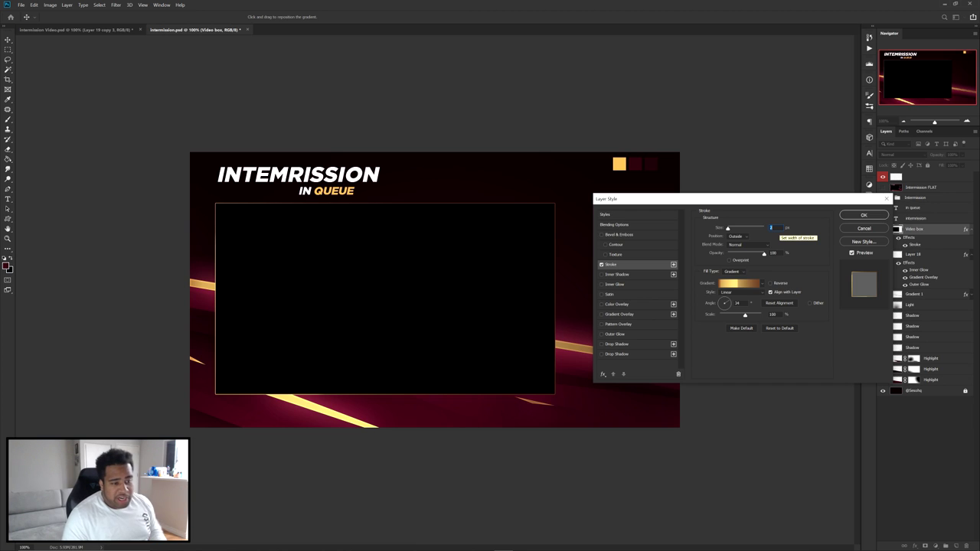
- Add a black drop shadow to the video box with 6 px distance, 0% spread and 19 px size
left_click(617, 343)
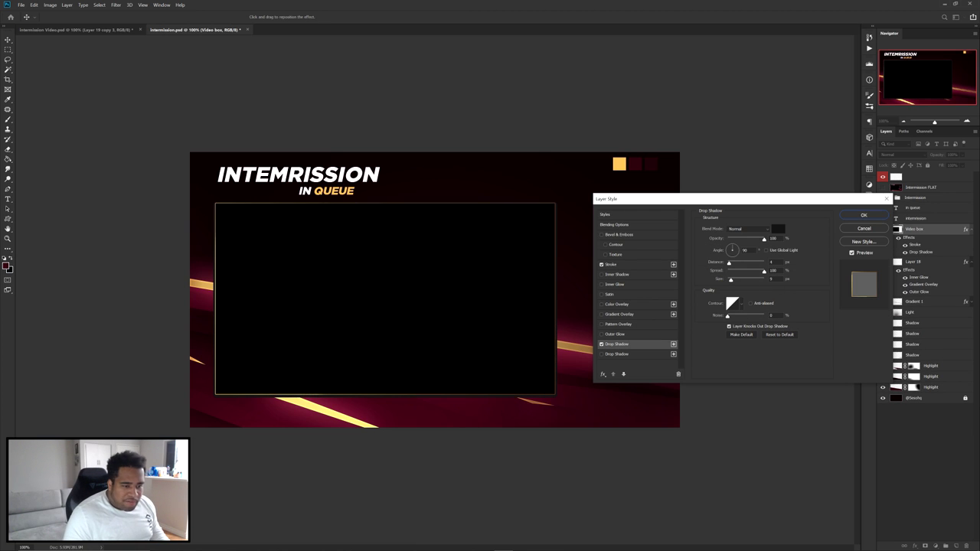
left_click_drag(740, 273, 692, 272)
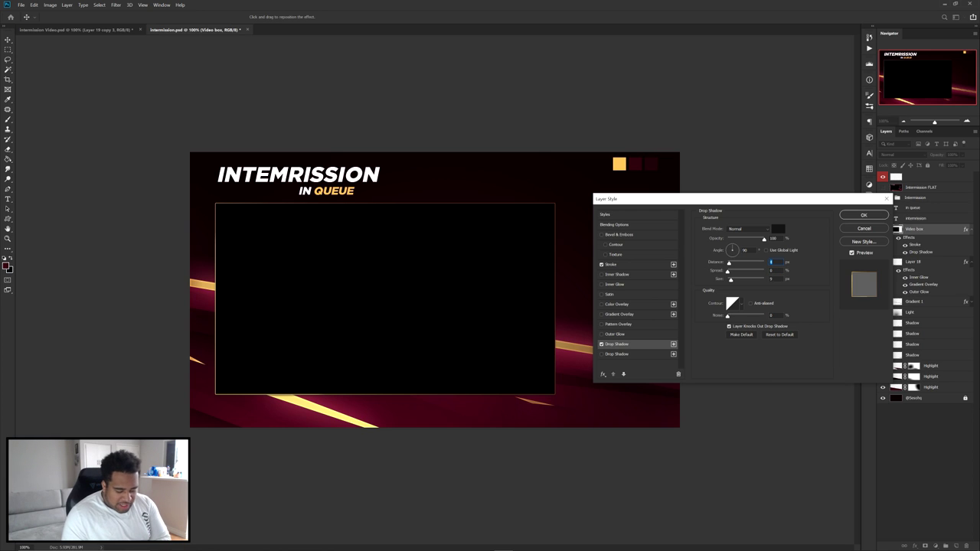
type("10")
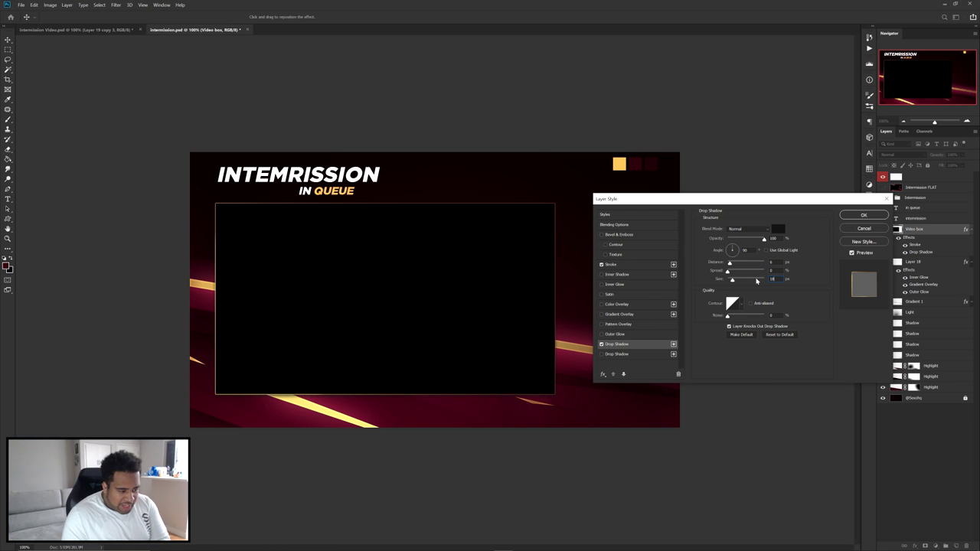
left_click(779, 229)
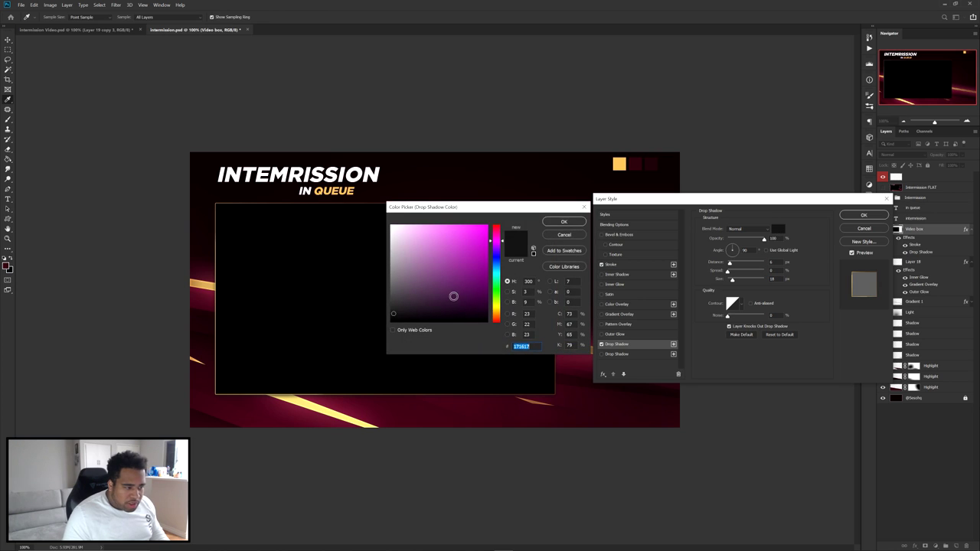
left_click(572, 223)
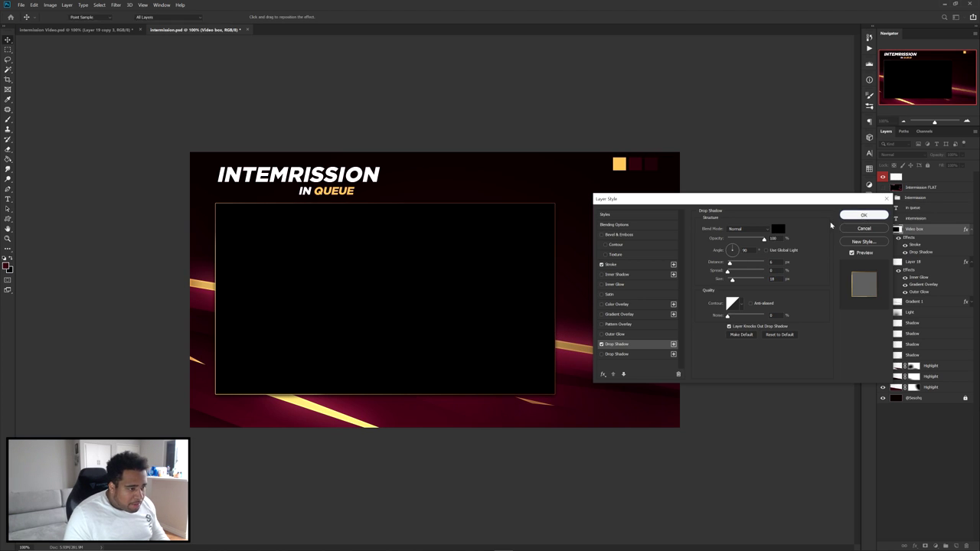
left_click(863, 215)
scroll(482, 411, "up", 2)
left_click_drag(356, 364, 538, 365)
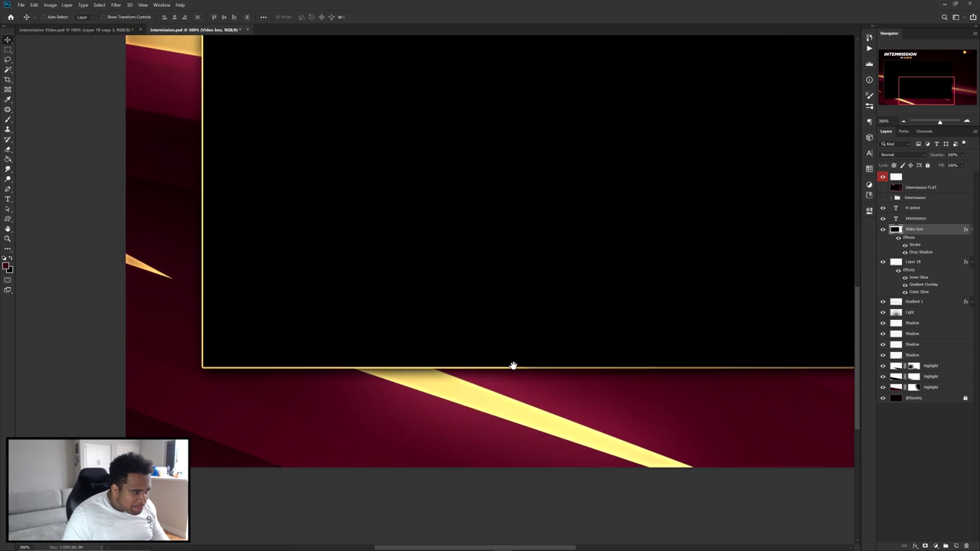
scroll(518, 343, "down", 2)
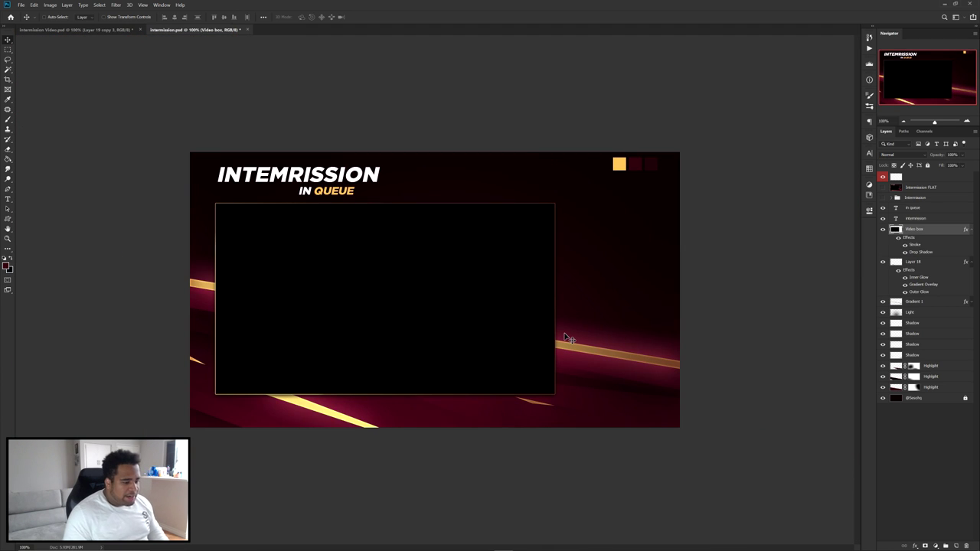
- Create a new empty layer directly above the Video box layer
key("m")
key("ctrl+shift+n")
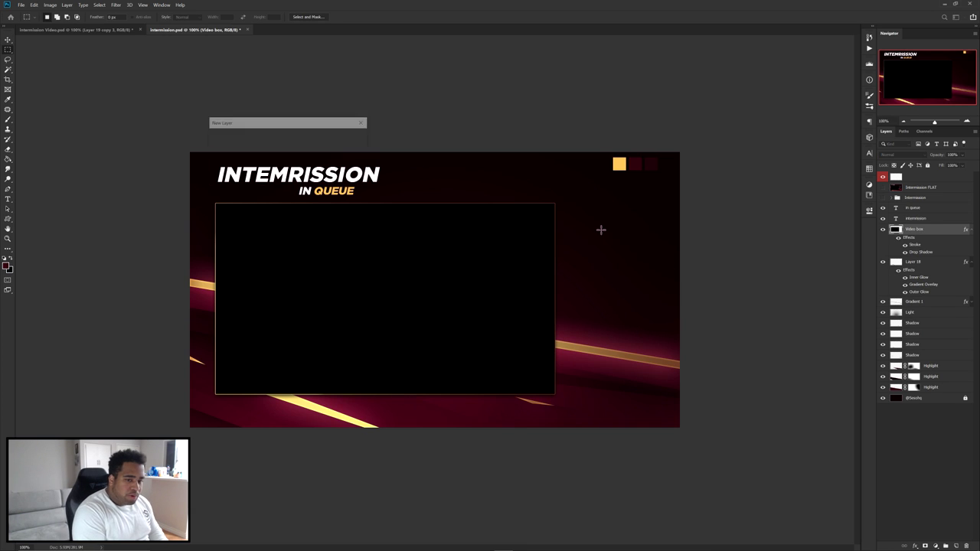
key("Return")
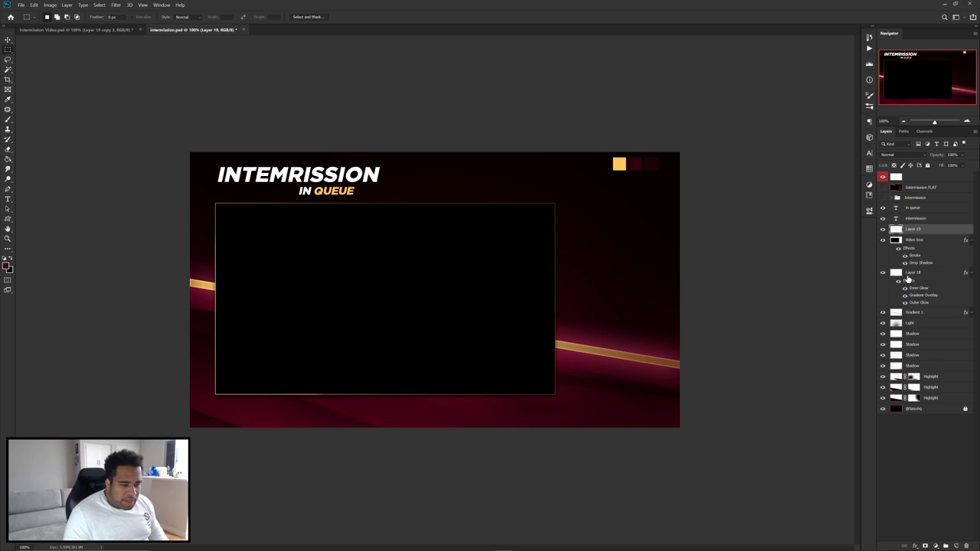
- Rename the gold sliver layer as Gradient 2, collapse the gradient layers' effects and reselect the new empty layer
double_click(912, 272)
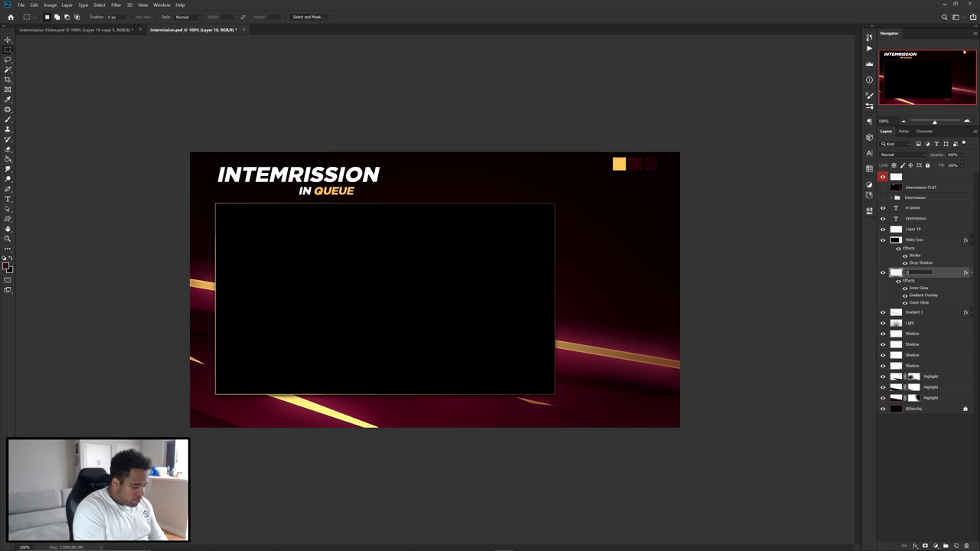
type("Gradient 2")
key("Return")
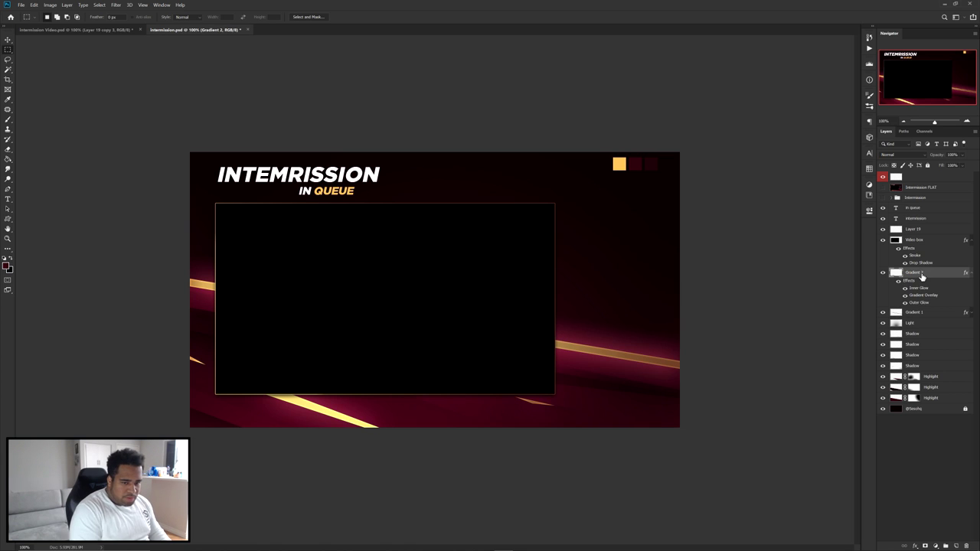
left_click(969, 274)
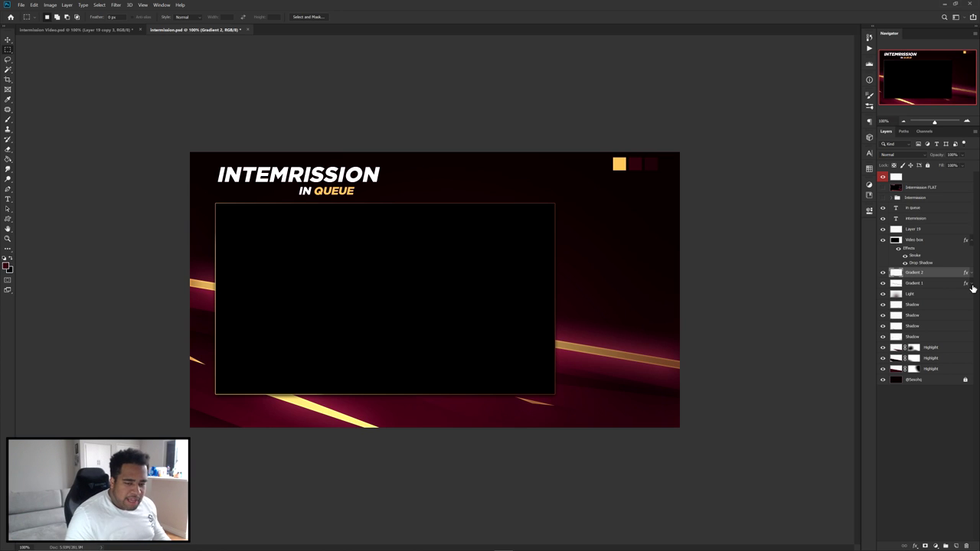
left_click(943, 229)
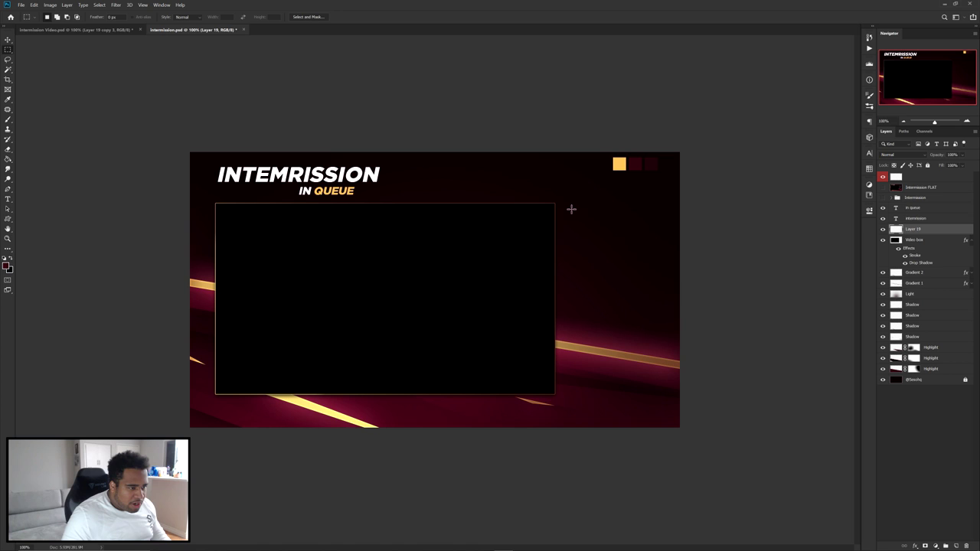
left_click_drag(562, 202, 667, 261)
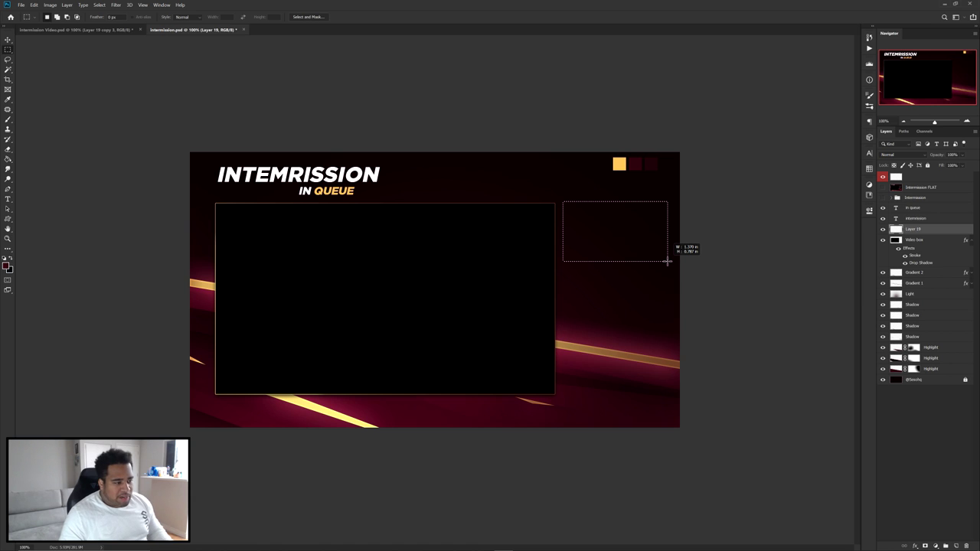
left_click_drag(667, 261, 667, 261)
key("ctrl+d")
left_click_drag(120, 102, 859, 442)
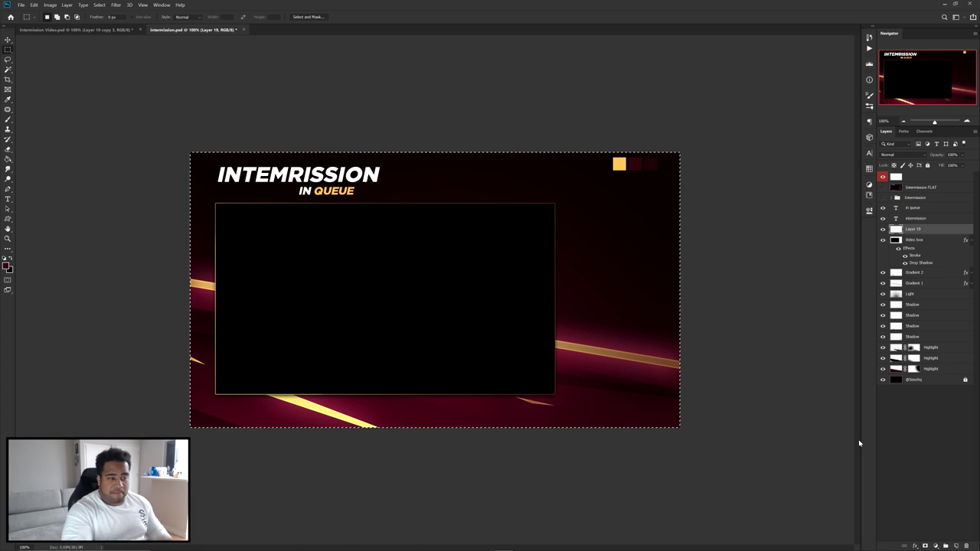
key("ctrl+d")
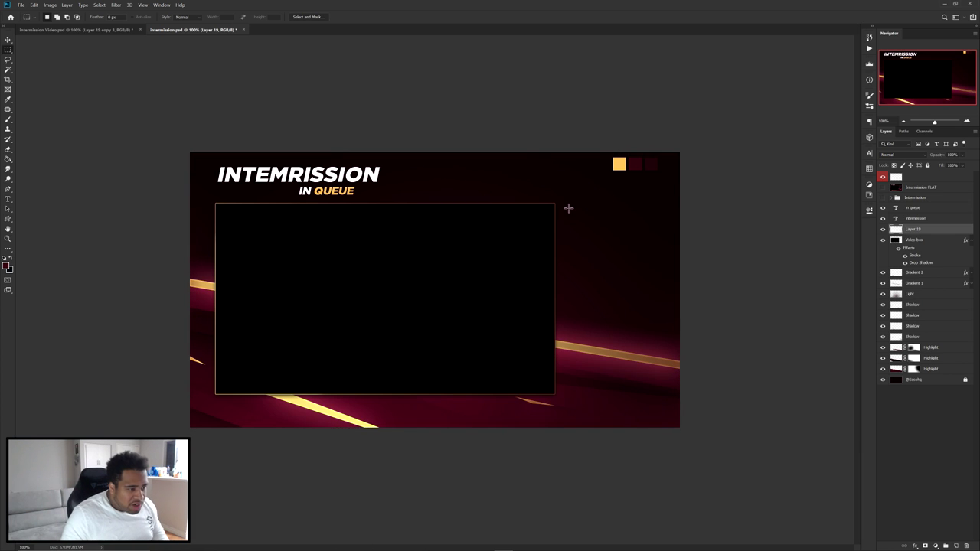
- Marquee-select a tall chat box area beside the video box, ending just above the gold strip, fill it with black and deselect
left_click_drag(563, 203, 672, 335)
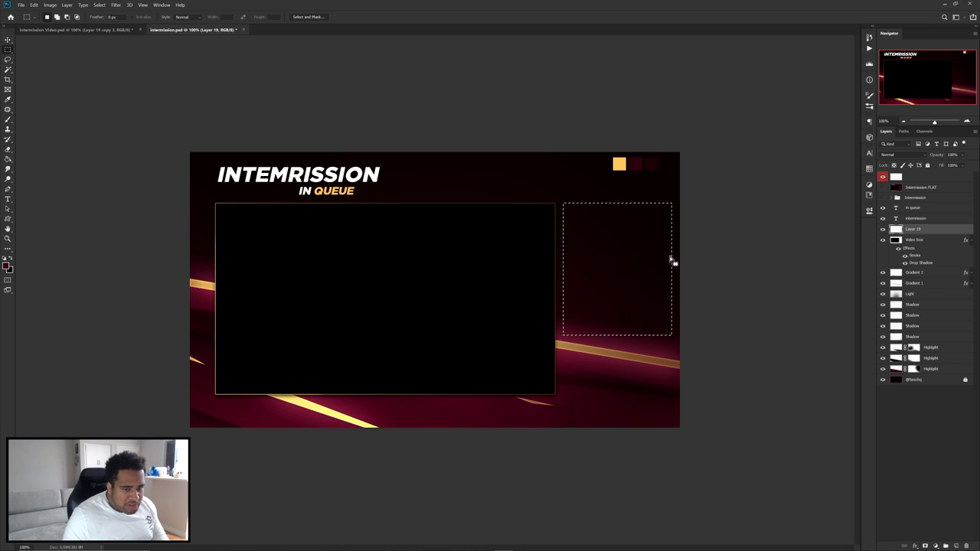
right_click(671, 258)
left_click(719, 350)
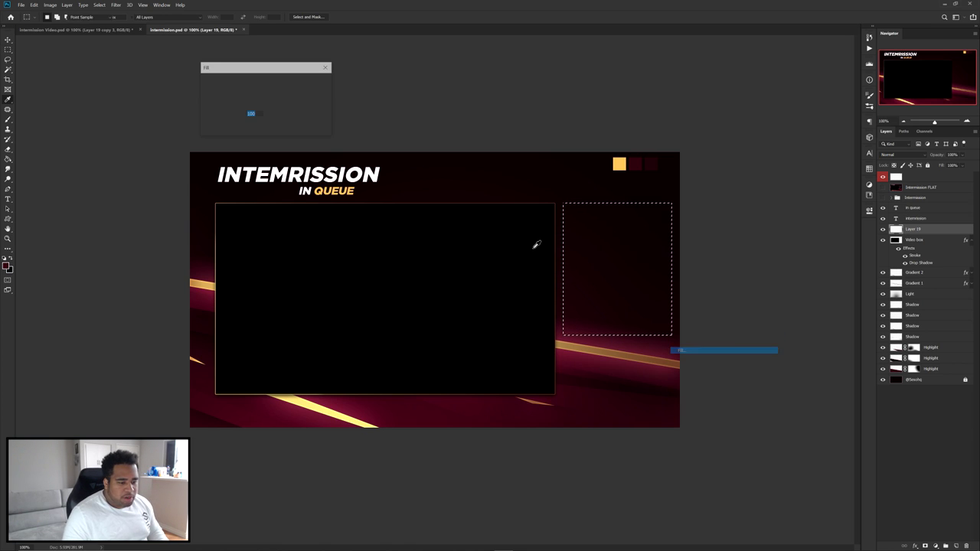
left_click(253, 84)
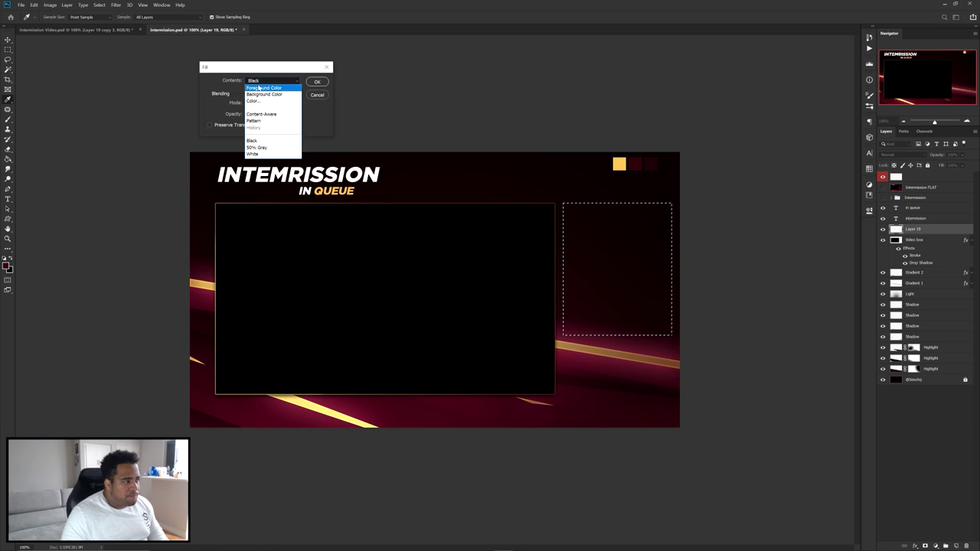
left_click(314, 83)
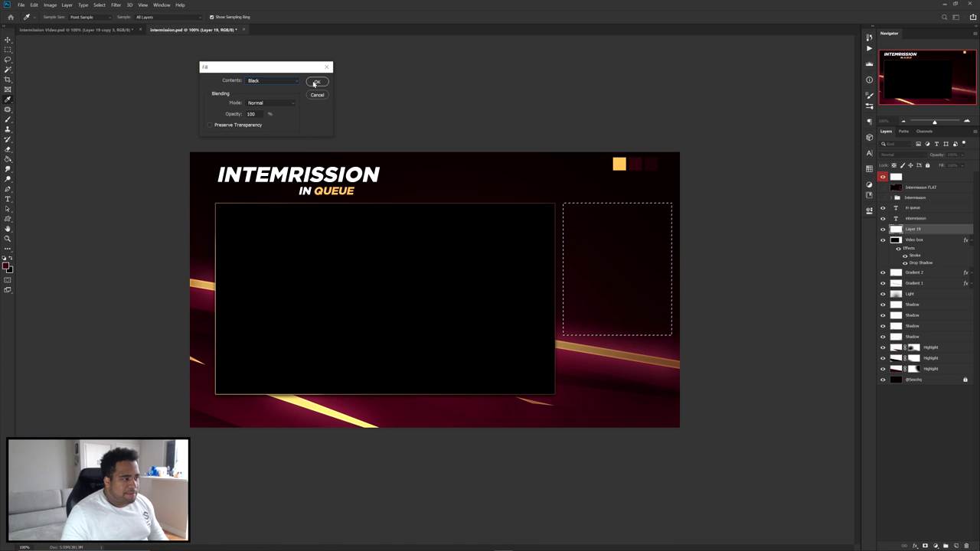
left_click(315, 82)
right_click(632, 215)
left_click(632, 231)
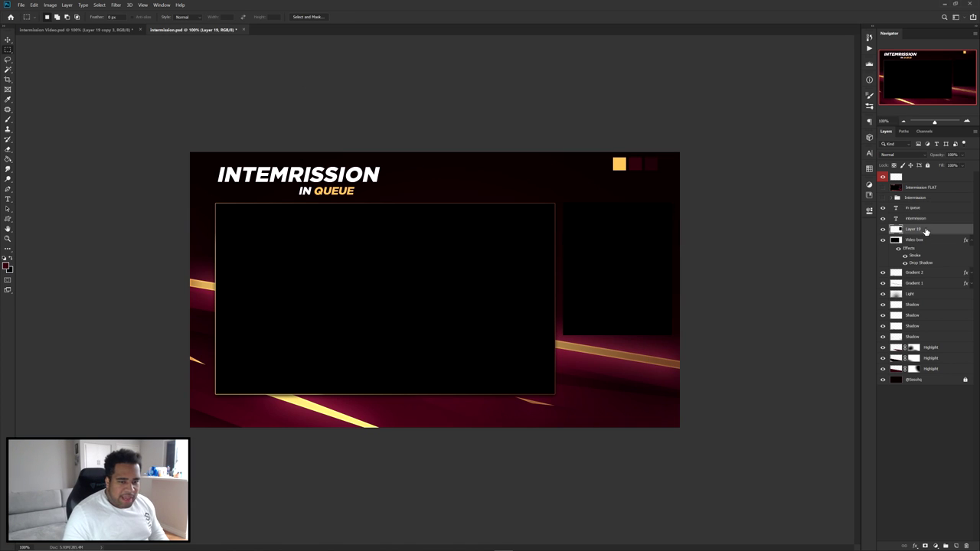
- Copy the video box's layer style onto the black chat box layer and set that layer's fill to 50%
left_click(922, 242)
right_click(922, 243)
left_click(863, 399)
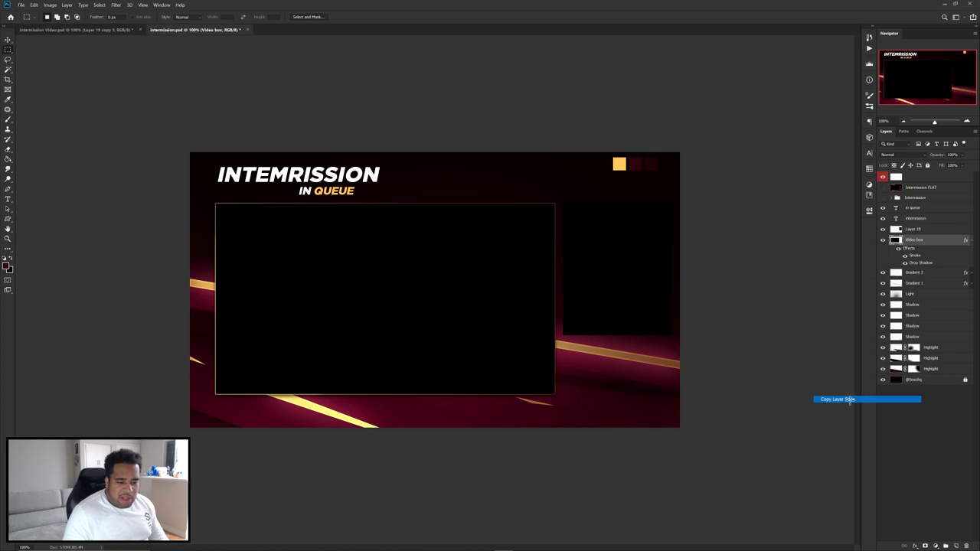
right_click(929, 232)
left_click(865, 406)
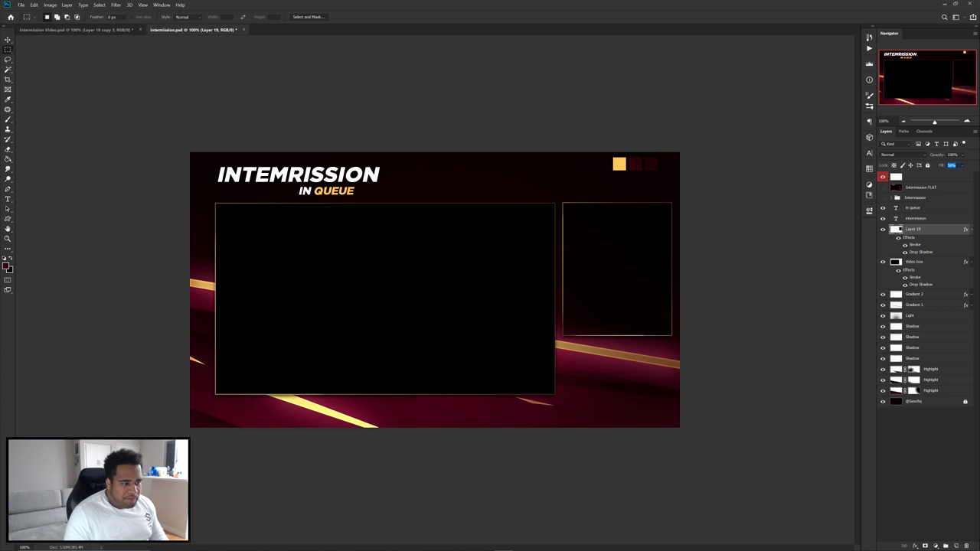
key("Return")
left_click_drag(334, 169, 623, 197)
key("ctrl+d")
key("v")
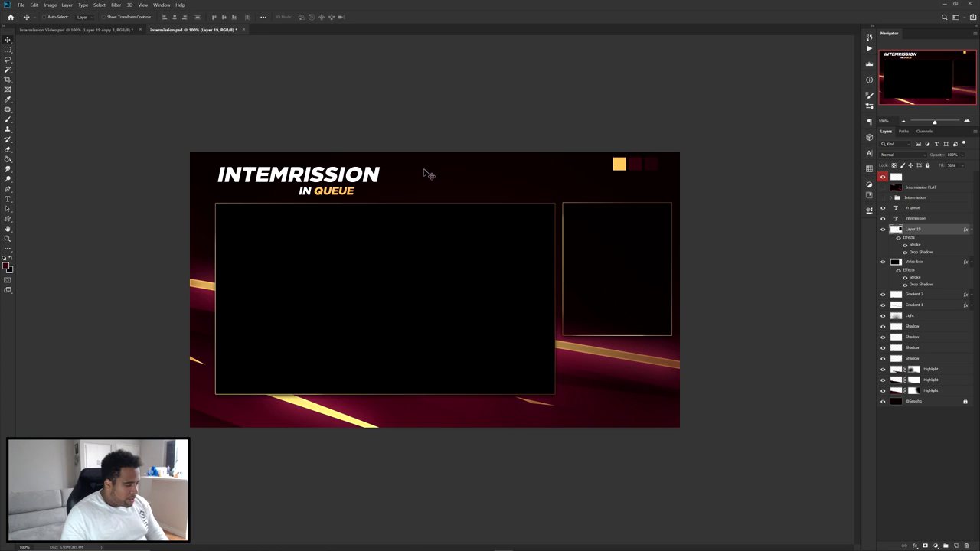
- Duplicate the intermission title toward the chat box and replace the copy's text with //CHAT
left_click(355, 175)
left_click_drag(318, 172, 631, 192)
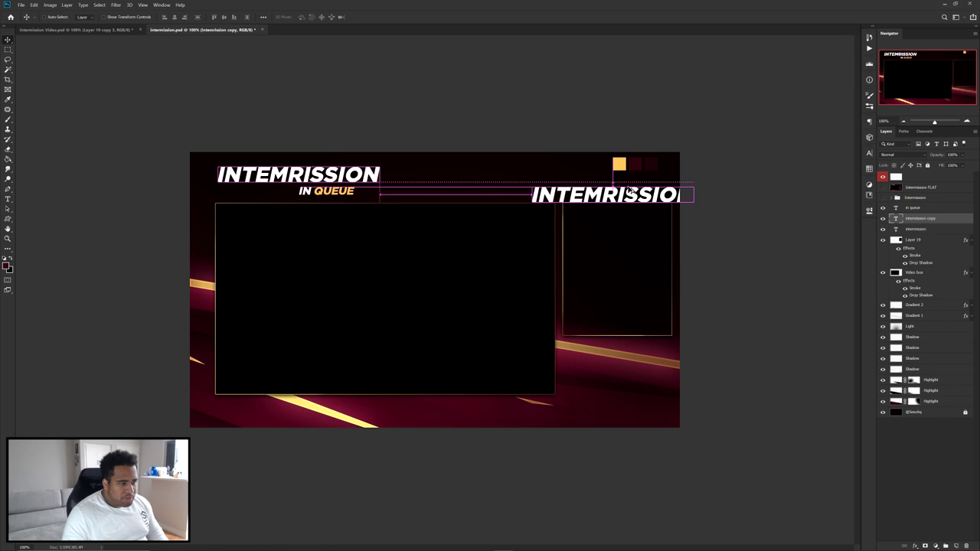
scroll(639, 185, "up", 3)
double_click(655, 218)
type("//CC")
key("BackSpace")
type("HAT")
key("ctrl+a")
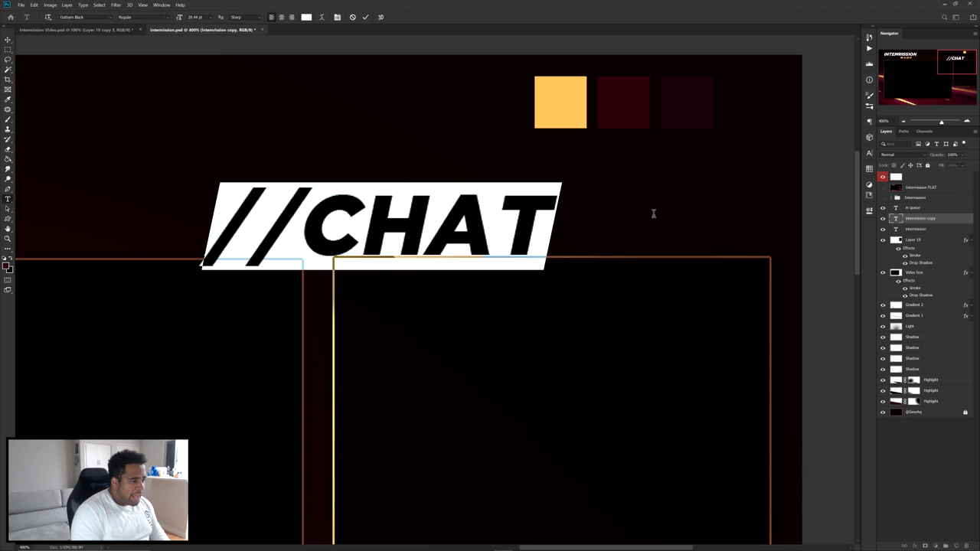
left_click(366, 17)
- Scale the //CHAT text down to a small label and place it just above the chat box's upper-right corner
key("ctrl+t")
left_click_drag(563, 223, 680, 236)
key("Return")
- Colour the two slashes of the //CHAT label gold (f3b954), sampled from the gold palette swatch
key("t")
left_click(307, 17)
left_click(562, 107)
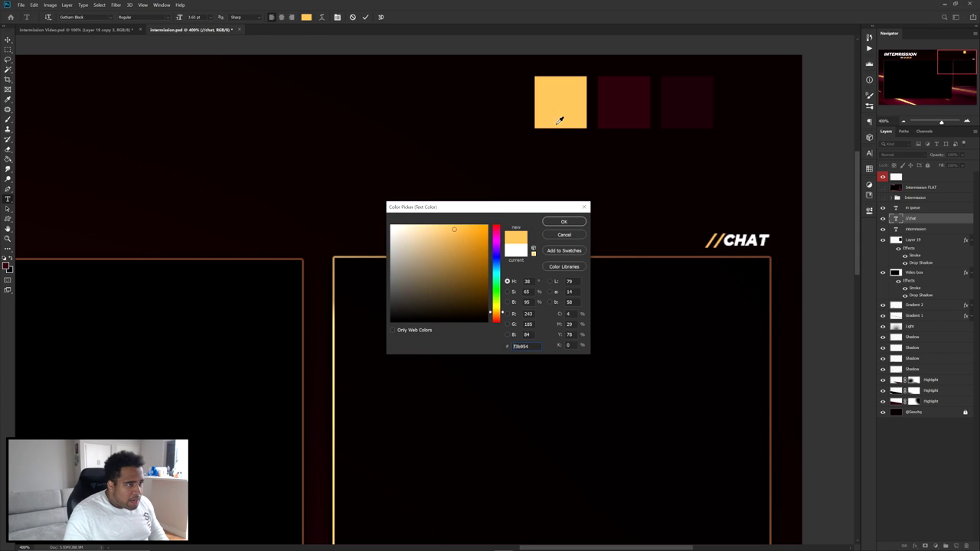
left_click(564, 221)
left_click(365, 17)
key("v")
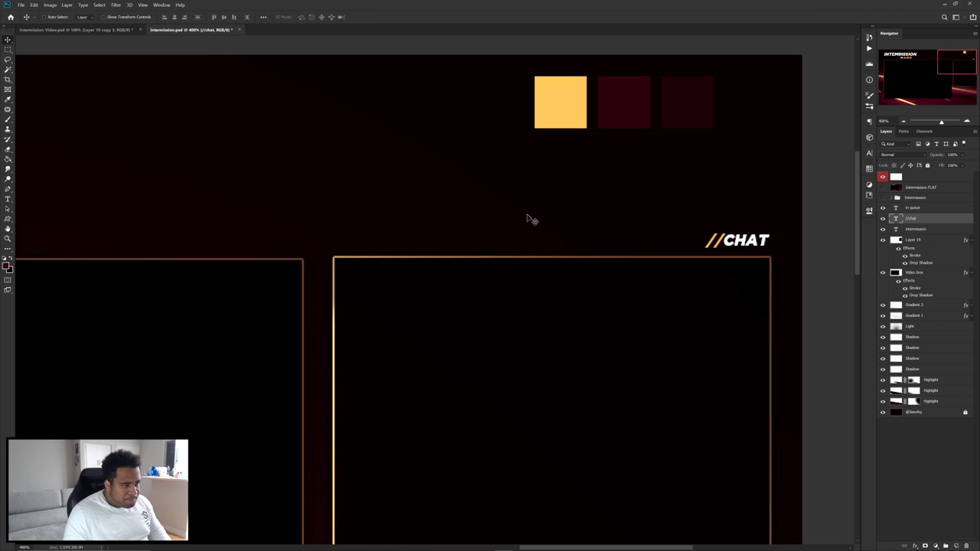
scroll(514, 211, "down", 2)
key("t")
left_click_drag(205, 192, 437, 213)
scroll(421, 214, "down", 1)
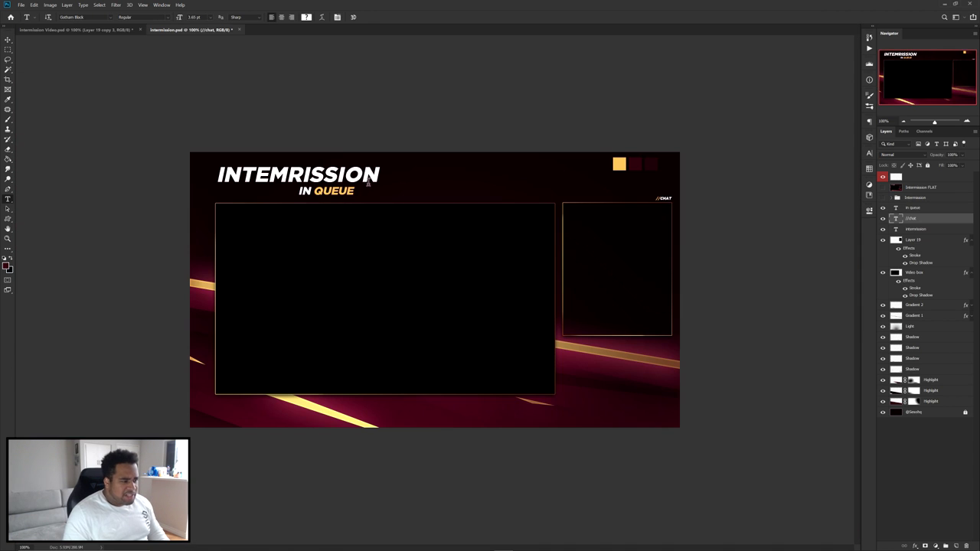
left_click(363, 174)
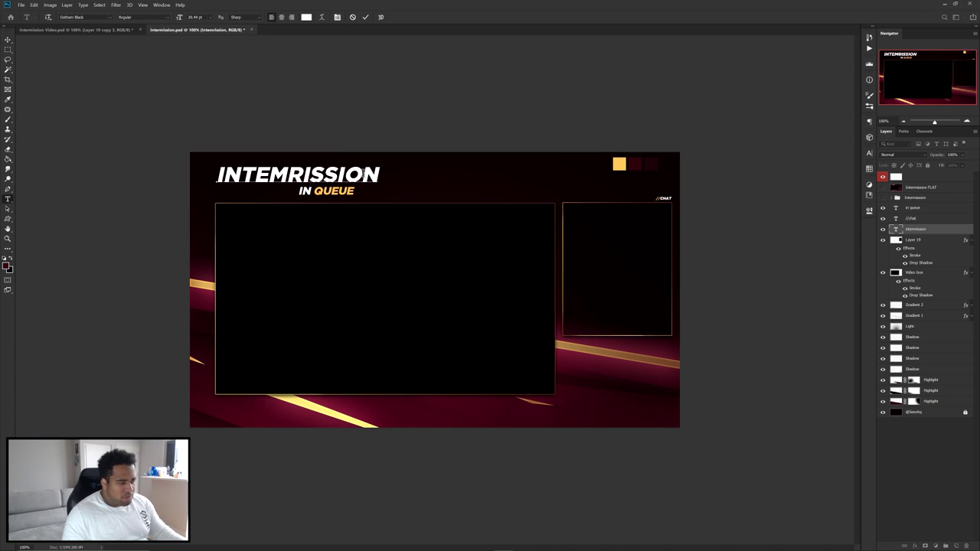
key("Escape")
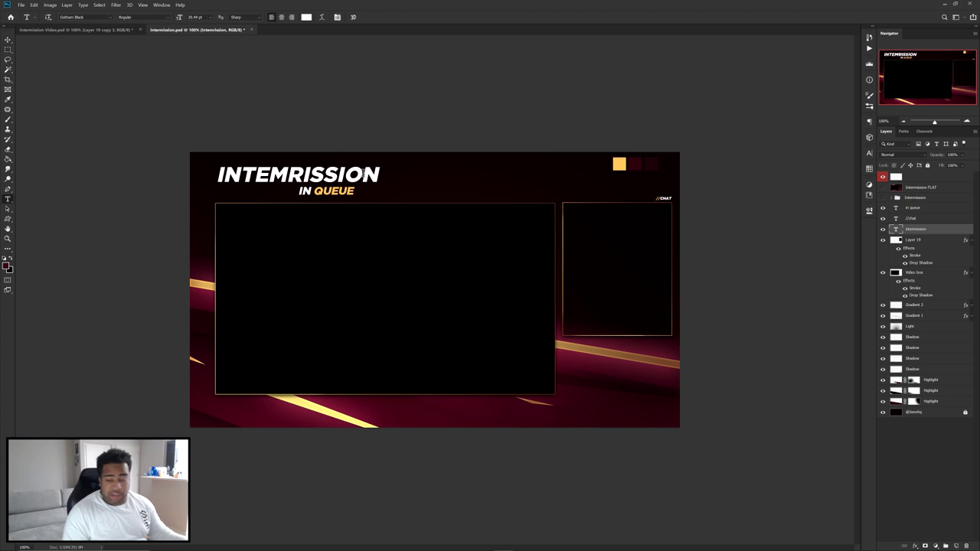
left_click(354, 165)
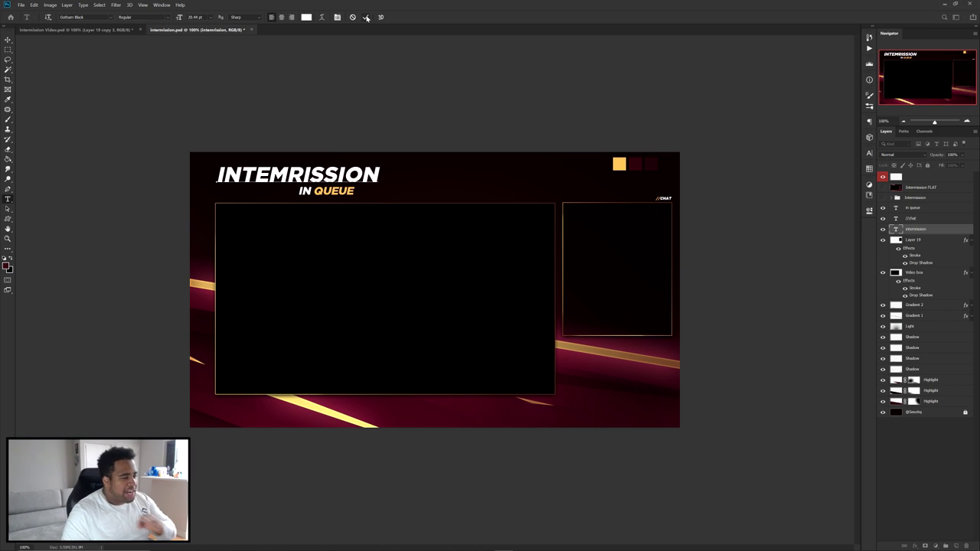
left_click_drag(254, 172, 352, 169)
key("Escape")
key("v")
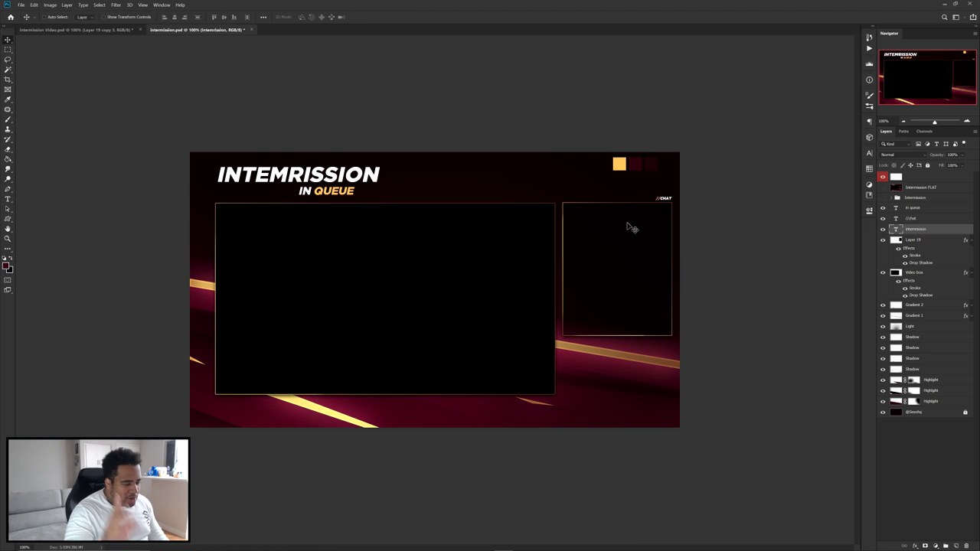
scroll(647, 332, "up", 1)
scroll(641, 330, "down", 1)
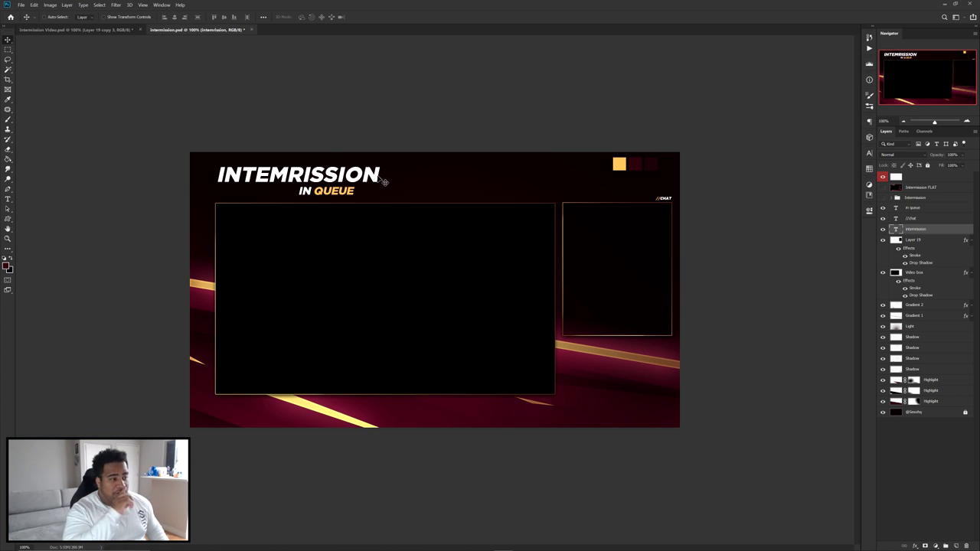
- Duplicate the intermission title and enlarge the copy until its letters run past both sides of the canvas
left_click(885, 229)
left_click(885, 229)
key("ctrl+alt+t")
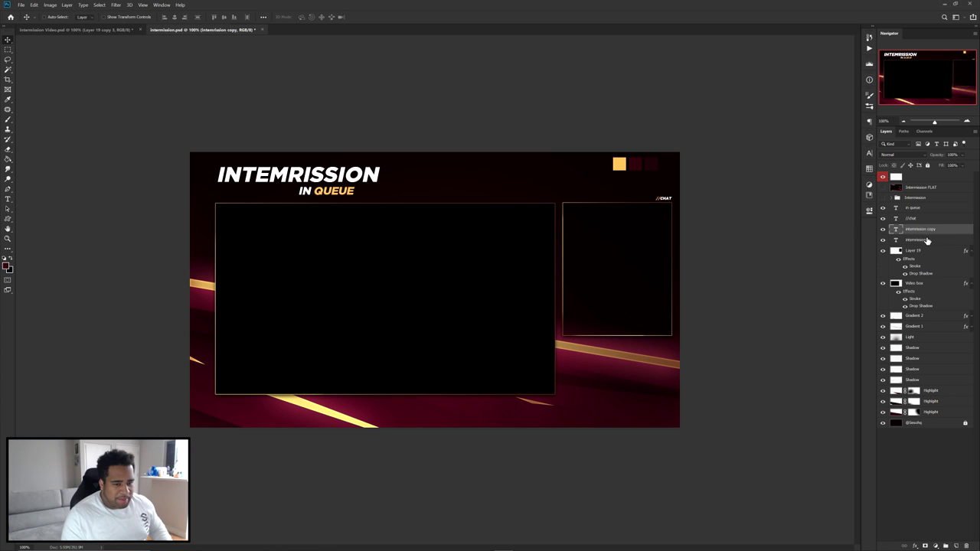
left_click_drag(393, 175, 528, 138)
left_click_drag(457, 129, 460, 115)
key("Return")
left_click_drag(429, 194, 454, 207)
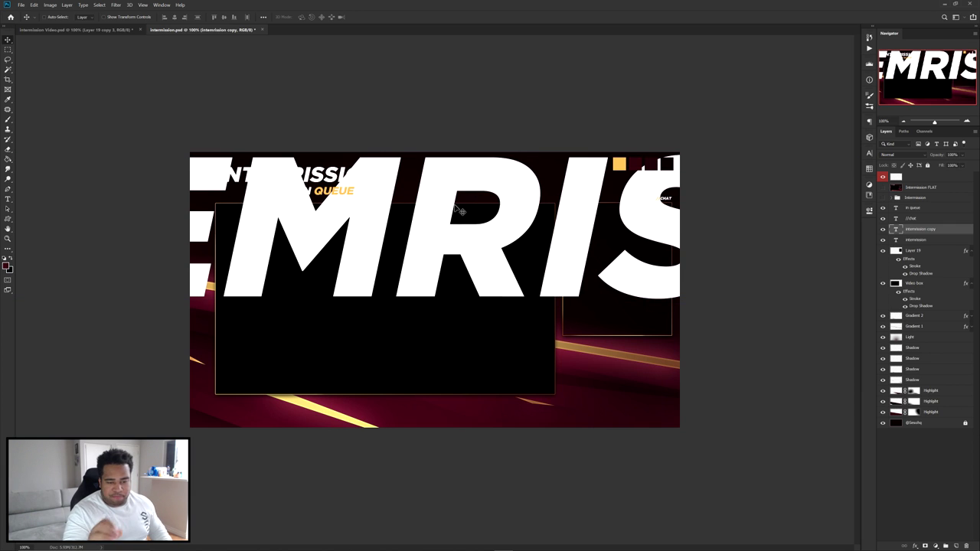
- Move the enlarged title copy below the Video box layer and set its blend mode to Overlay
left_click_drag(923, 230, 925, 304)
left_click(897, 154)
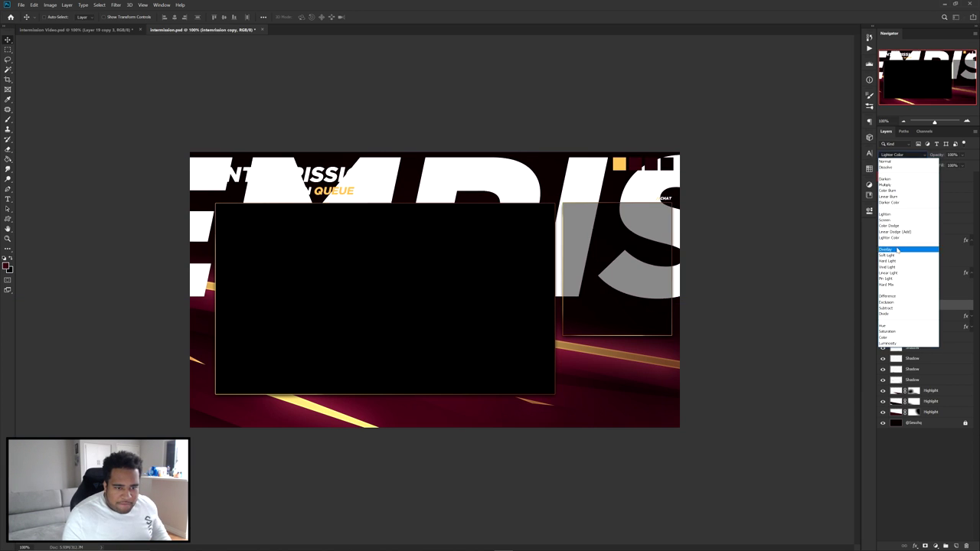
left_click(907, 247)
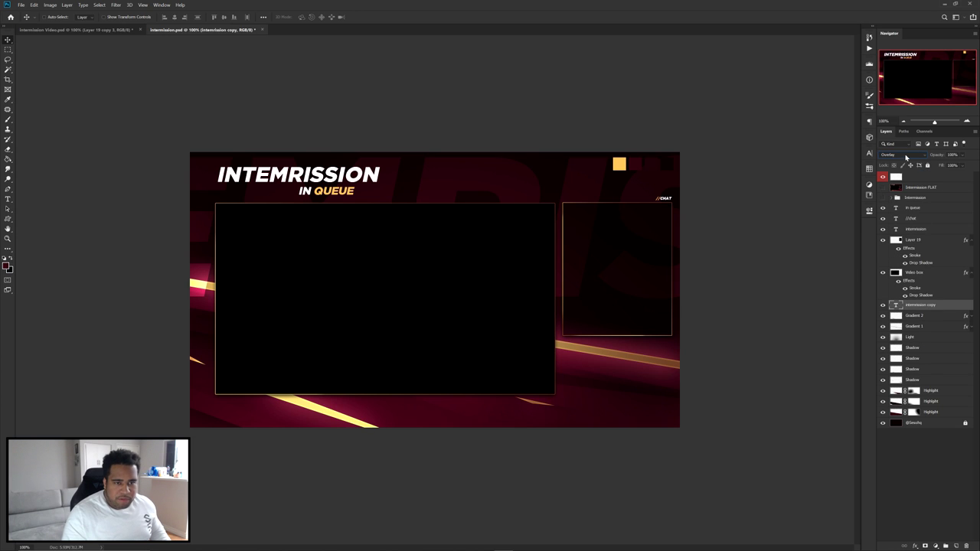
left_click(902, 155)
left_click(908, 247)
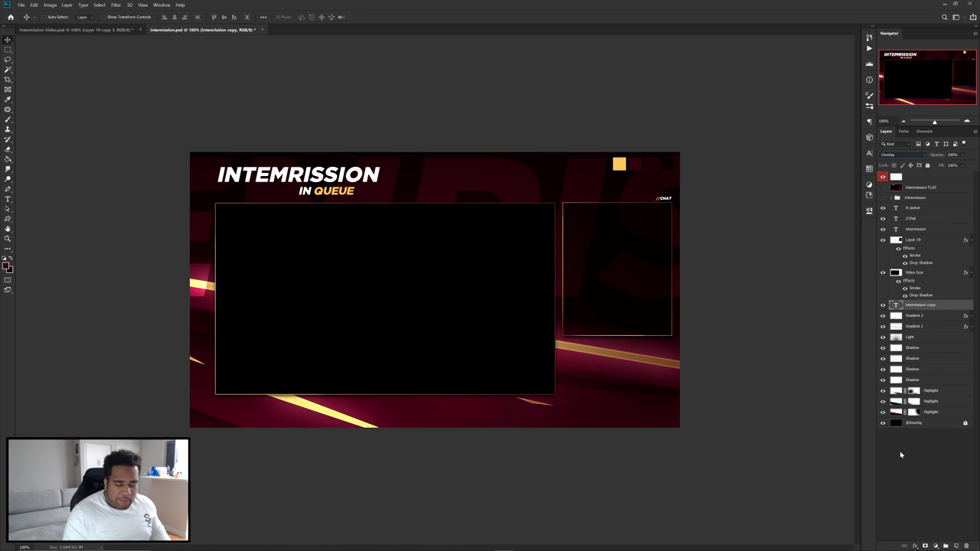
- Add a layer mask to the enlarged title copy and fade parts of it with a large soft black brush
left_click(924, 543)
key("b")
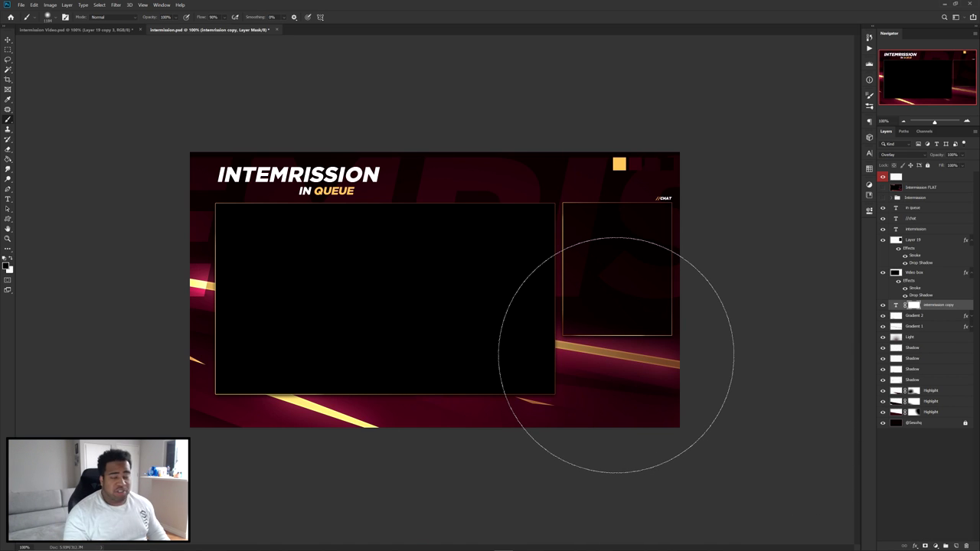
key("]")
mouse_move(339, 370)
left_mouse_down()
mouse_move(244, 391)
mouse_move(129, 364)
mouse_move(291, 396)
mouse_move(119, 357)
mouse_move(271, 412)
left_mouse_up()
mouse_move(631, 438)
left_mouse_down()
mouse_move(512, 415)
mouse_move(671, 306)
mouse_move(520, 122)
left_mouse_up()
key("v")
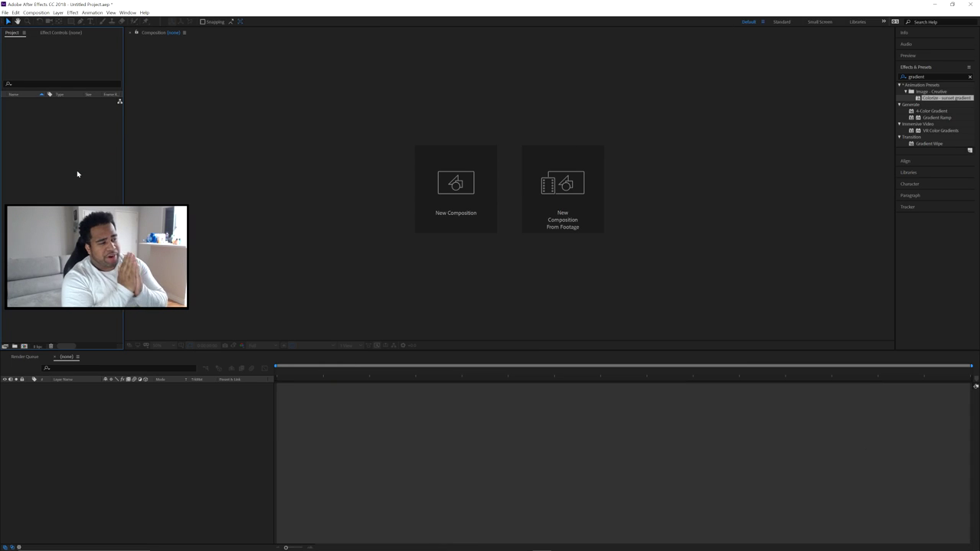
- Switch to After Effects and choose the Intermission Exmaple Photoshop file for import
left_click(16, 12)
mouse_move(4, 12)
mouse_move(61, 113)
left_click(153, 113)
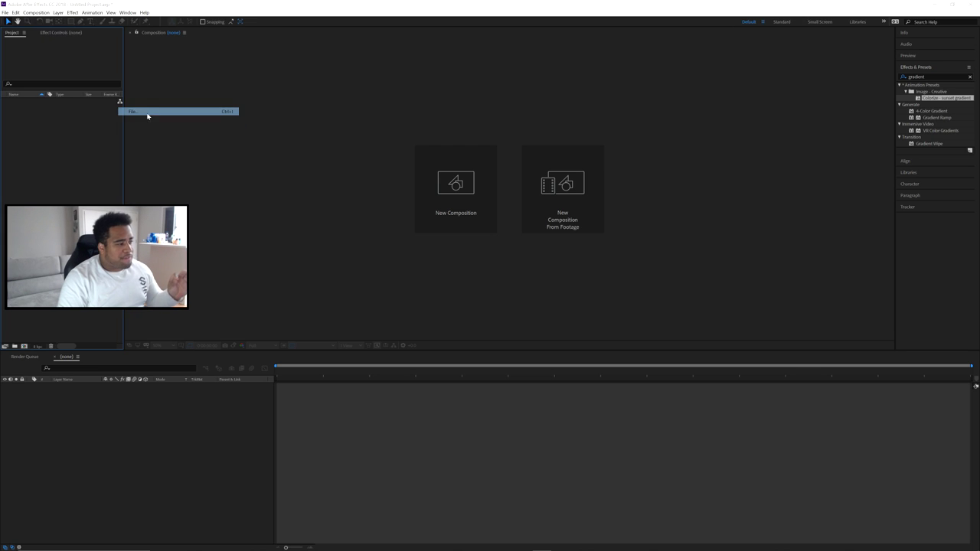
scroll(452, 291, "down", 3)
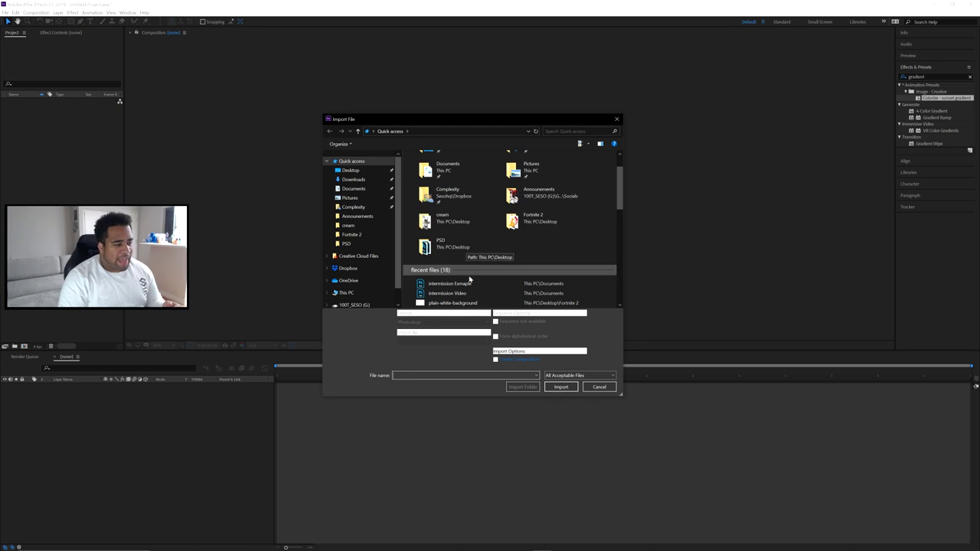
left_click(451, 285)
left_click(561, 385)
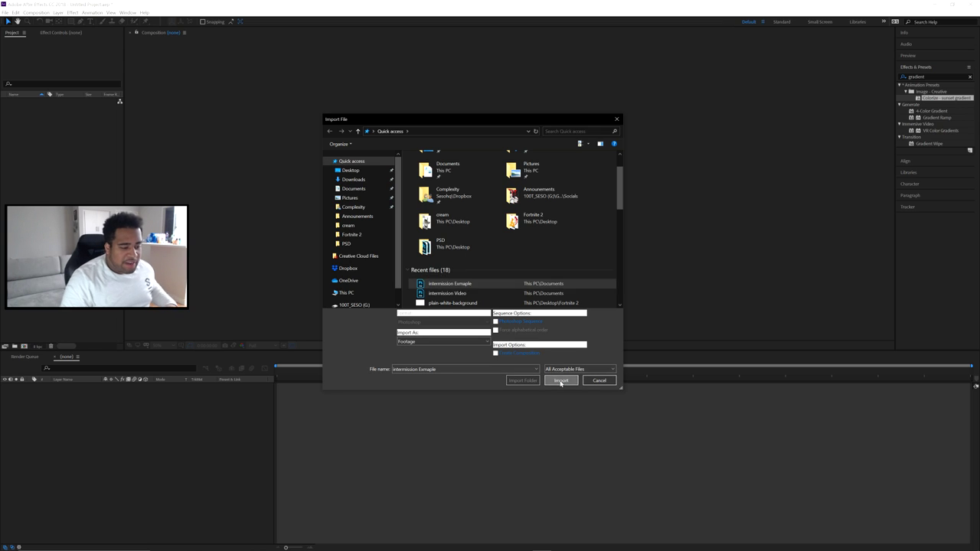
- Import the file as Composition - Retain Layer Sizes with editable layer styles and open the Intermission Exmaple composition
left_click(522, 229)
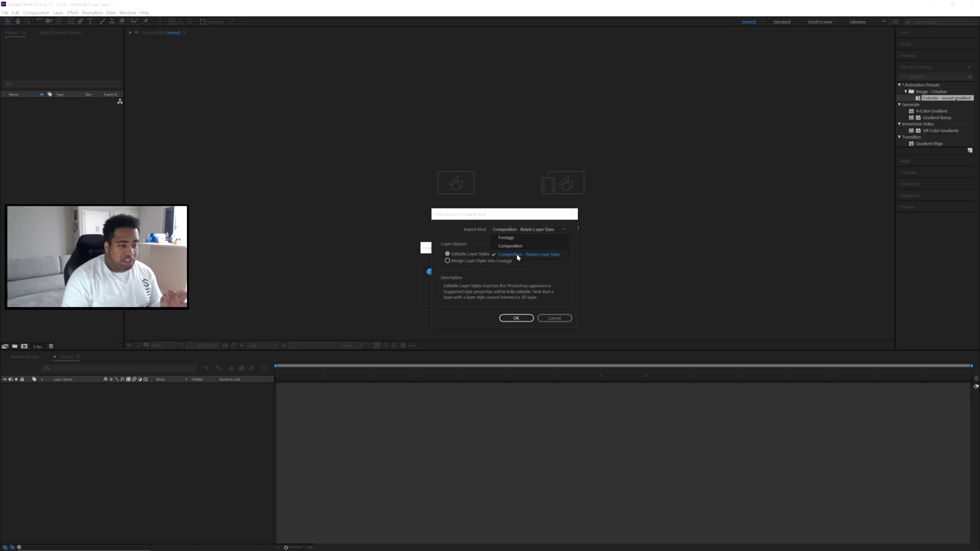
left_click(517, 254)
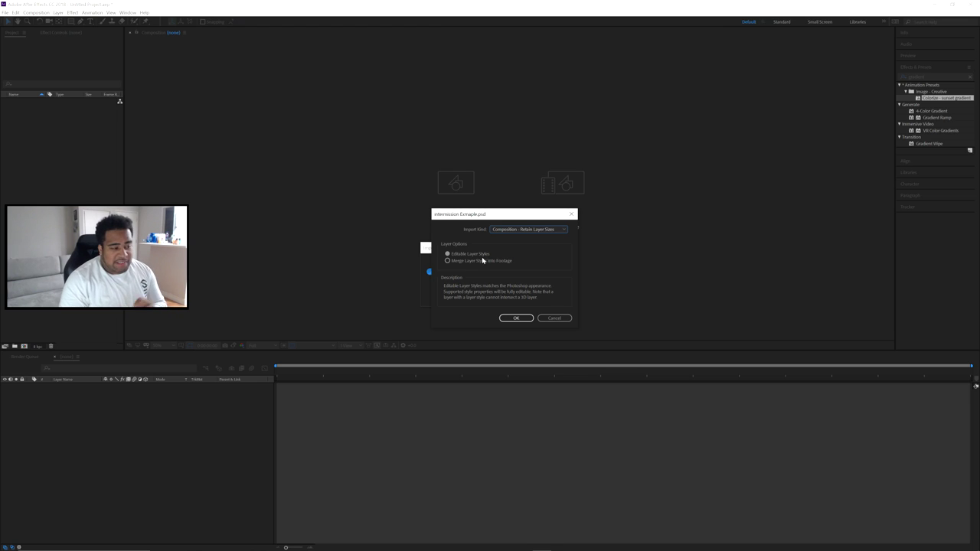
left_click(518, 318)
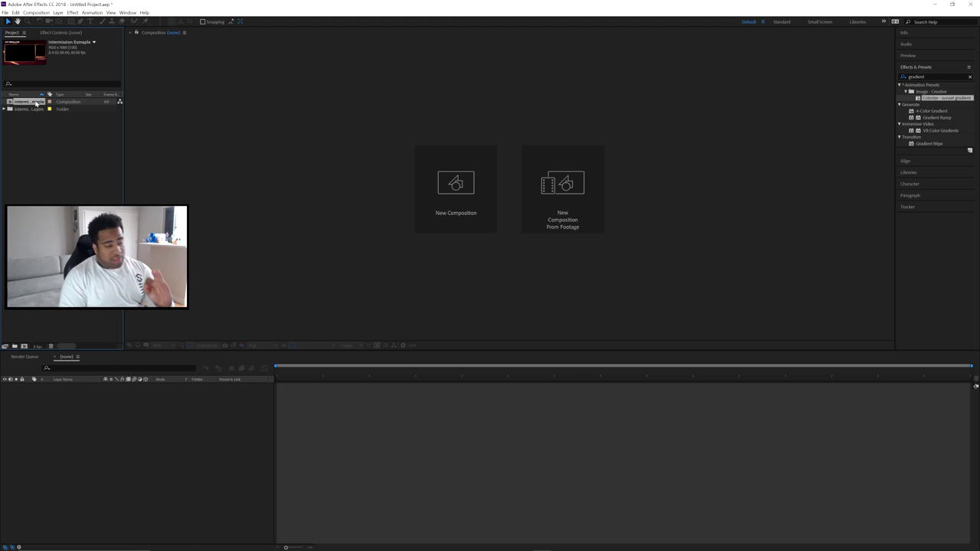
double_click(36, 101)
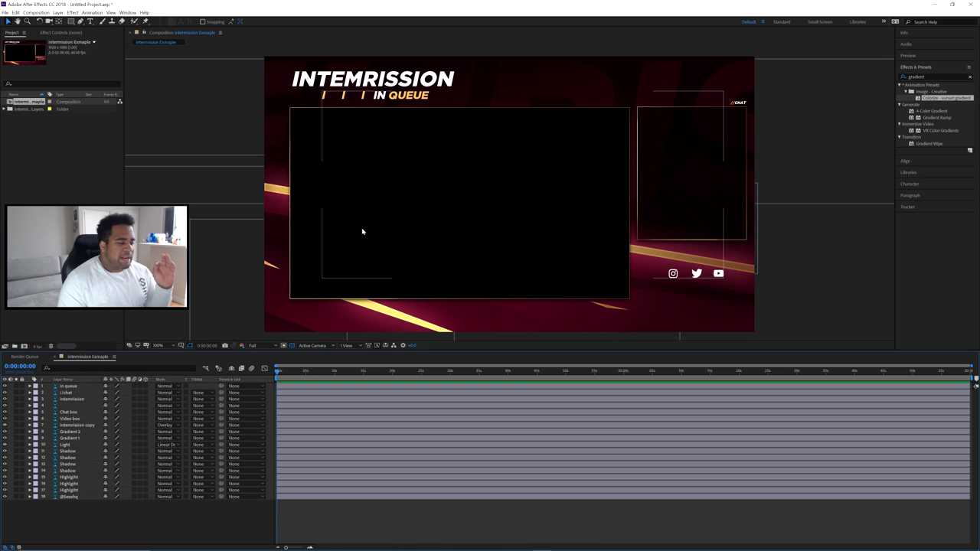
- Locate the Gradient 1 and Gradient 2 layers and review the composition's frame rate and duration settings
left_click(79, 435)
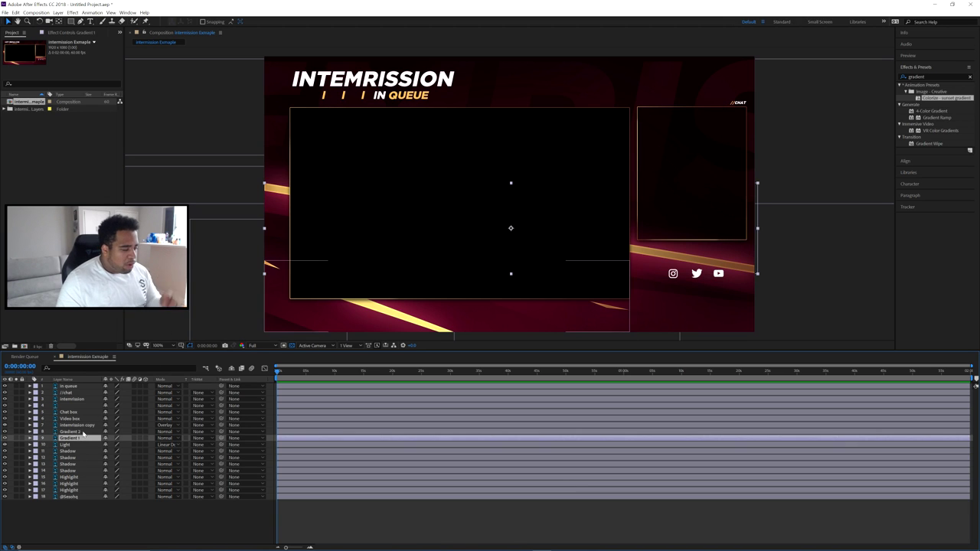
left_click(77, 432)
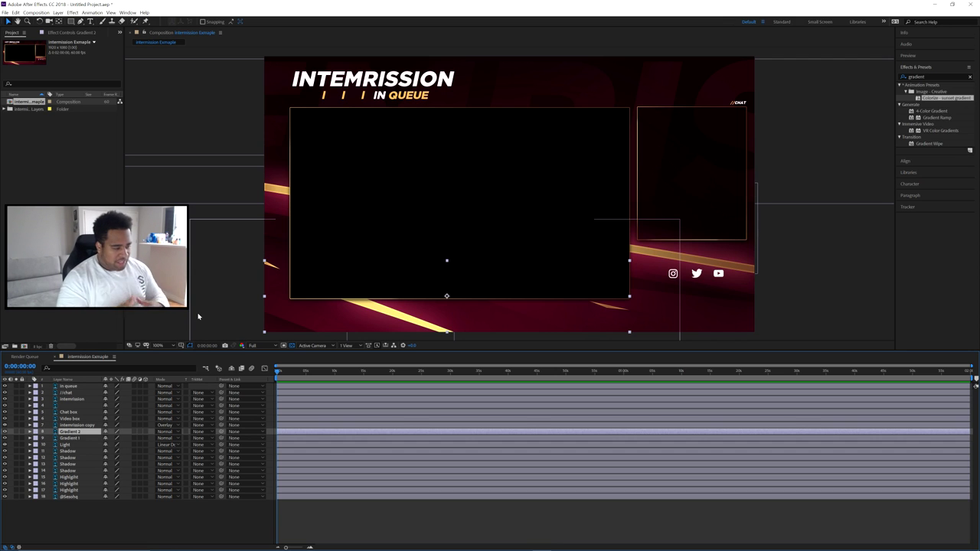
right_click(413, 511)
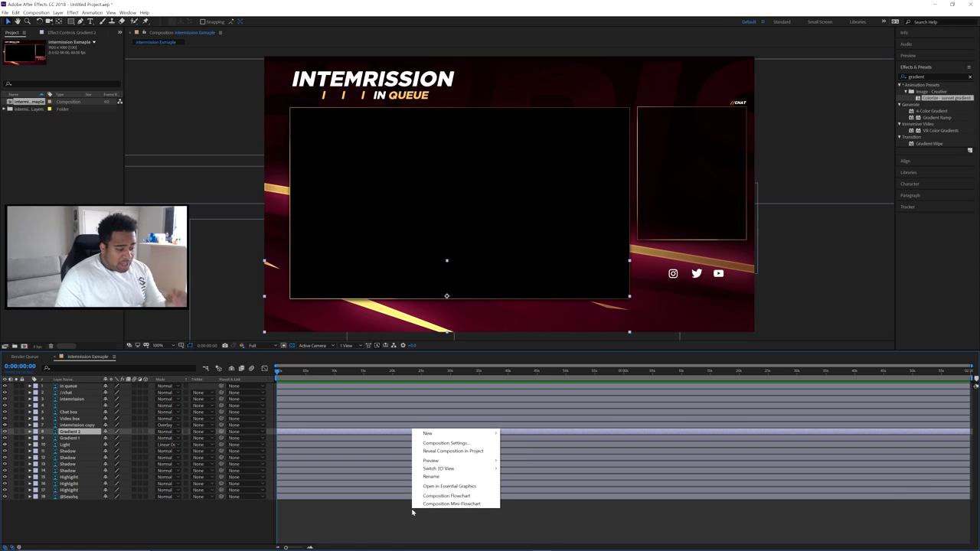
left_click(452, 443)
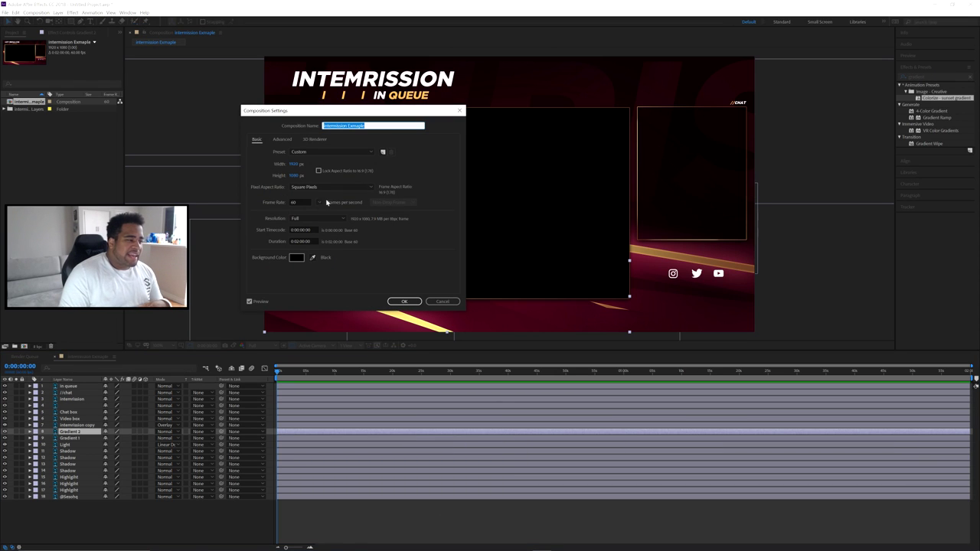
left_click(318, 241)
left_click(277, 244)
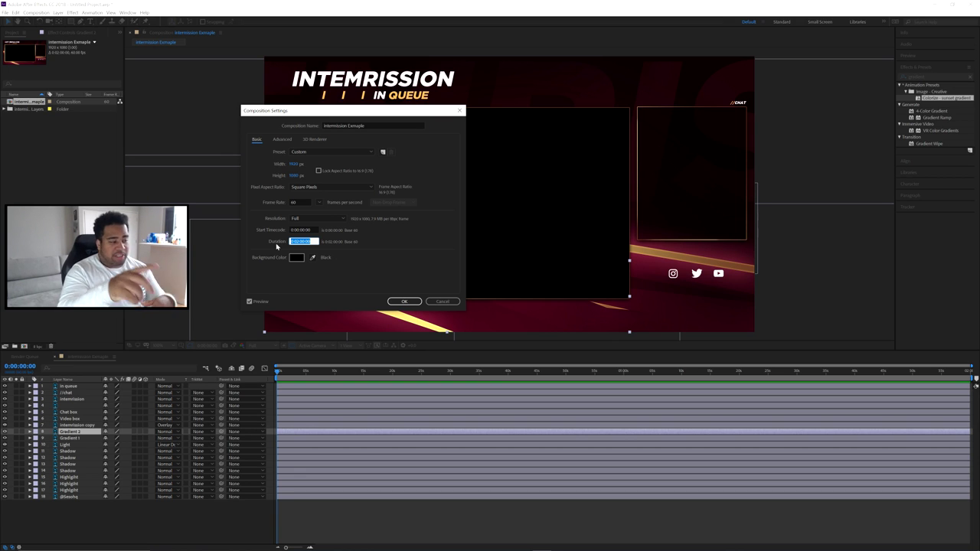
left_click(344, 252)
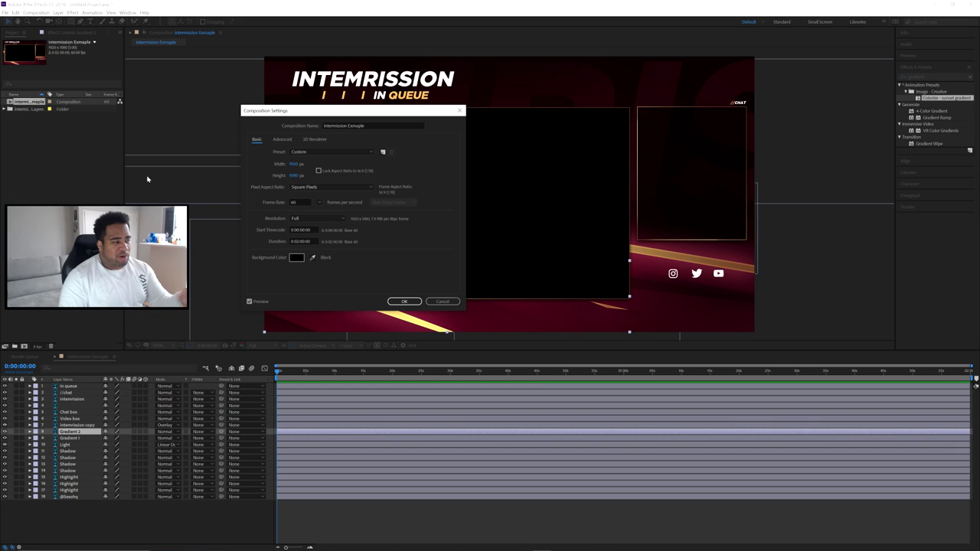
left_click(444, 302)
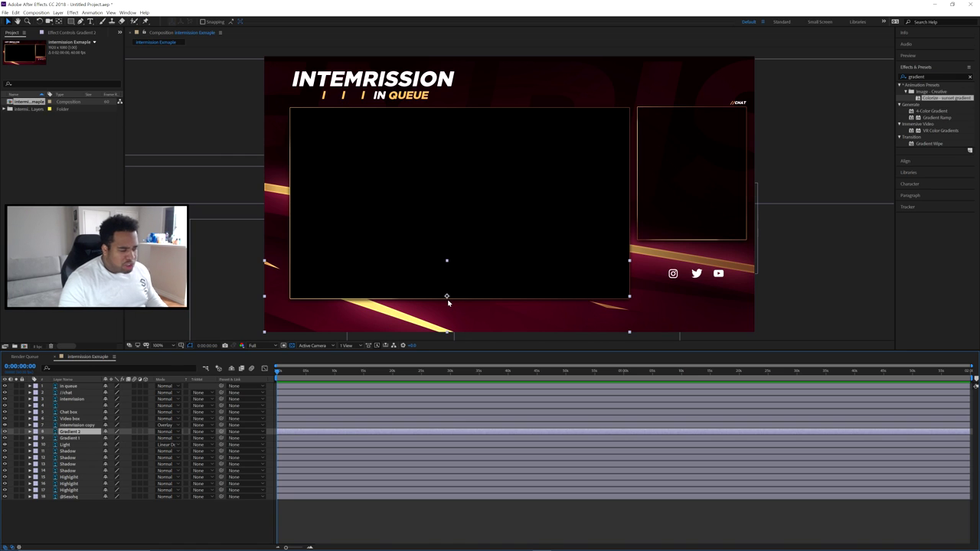
- Set a starting keyframe for the Gradient Overlay angle of the Gradient 1 layer at 0:00:05:06
left_click(35, 438)
left_click(31, 439)
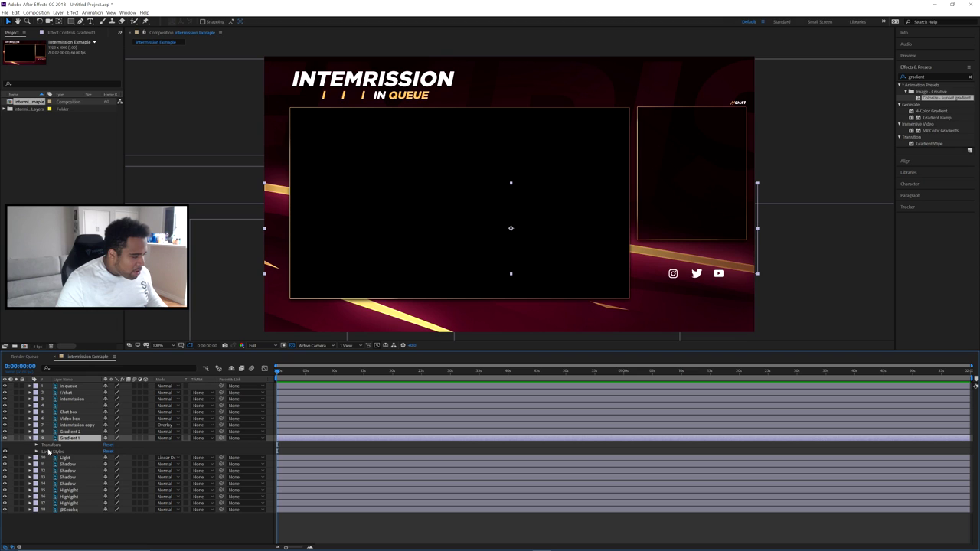
left_click(37, 452)
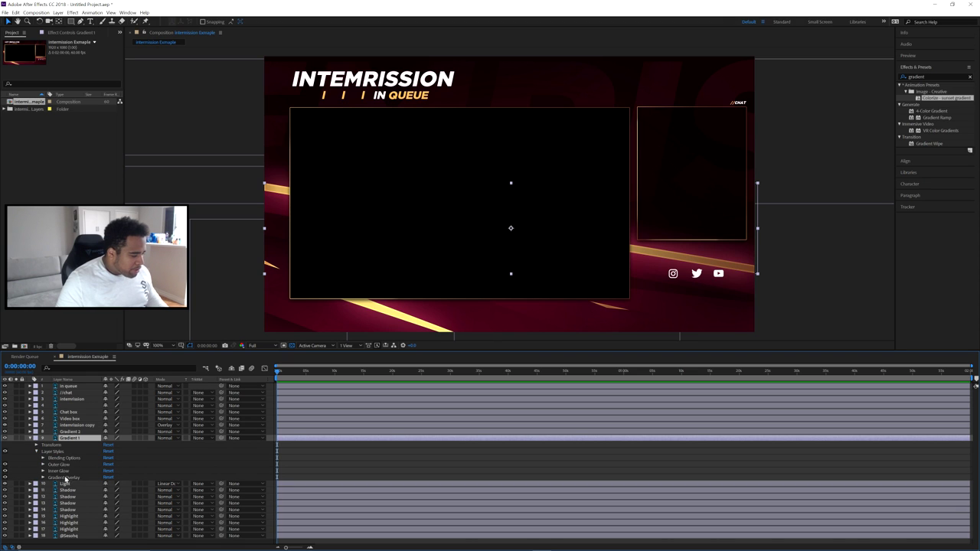
left_click(43, 478)
scroll(77, 487, "down", 1)
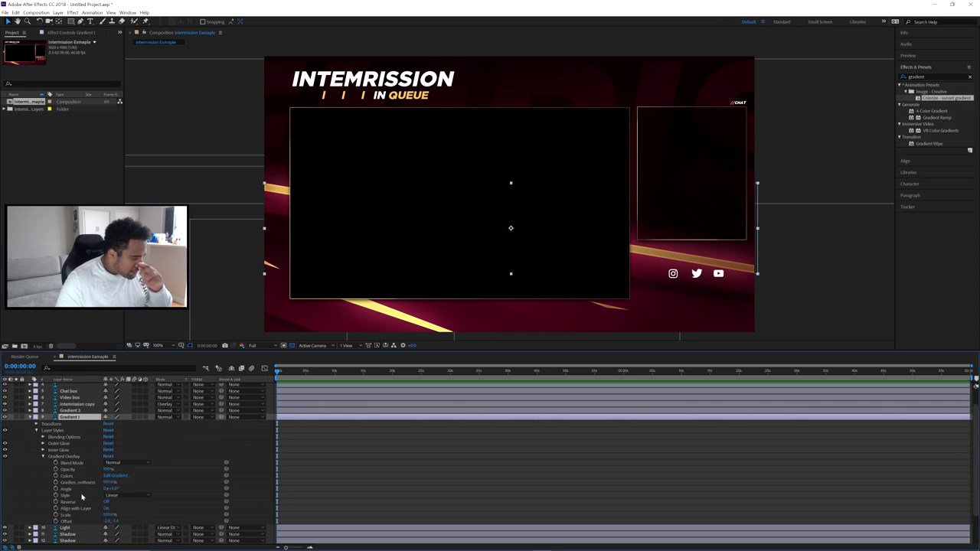
left_click(73, 488)
left_click(306, 372)
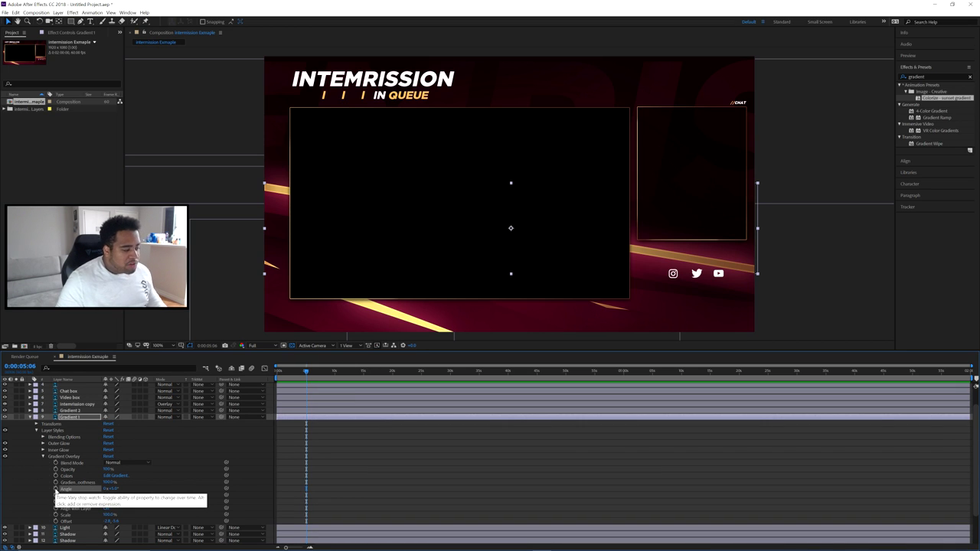
left_click(55, 489)
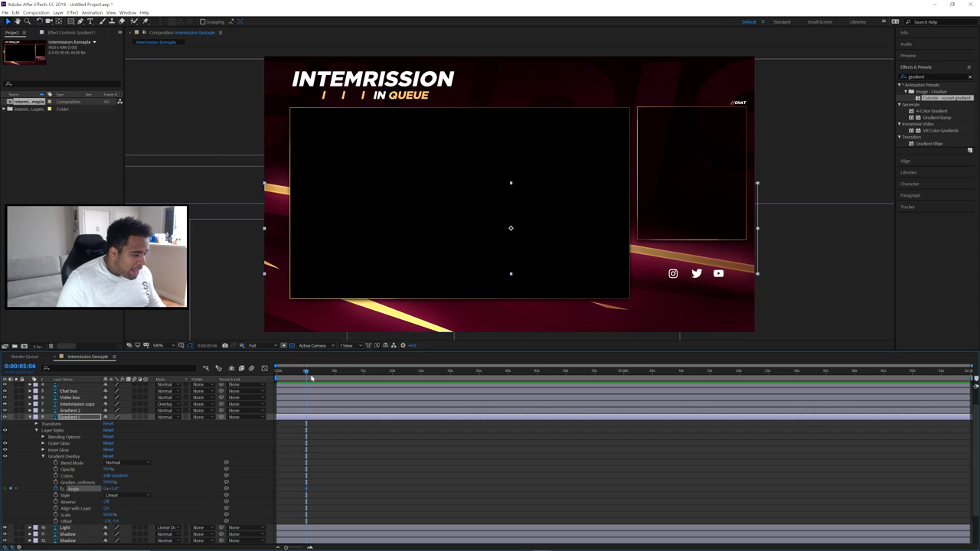
- Add a Gradient Overlay angle keyframe of one full revolution at 0:01:10:02 and preview the rotation between the keyframes
left_click_drag(307, 373, 681, 375)
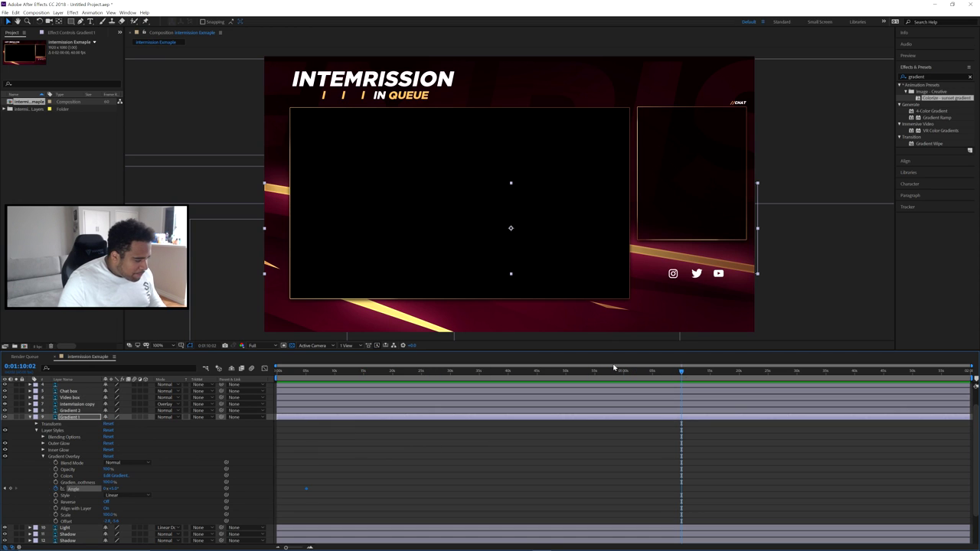
left_click(108, 488)
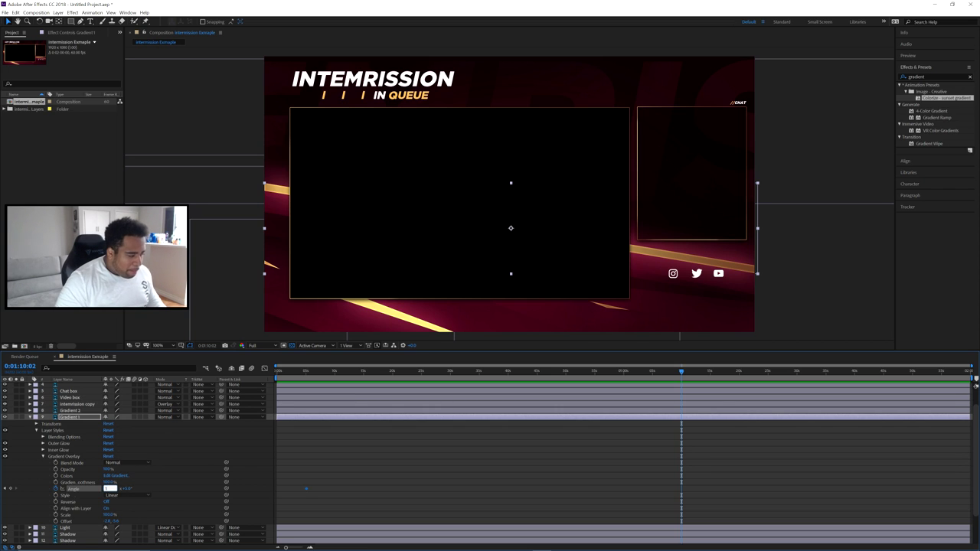
key("Return")
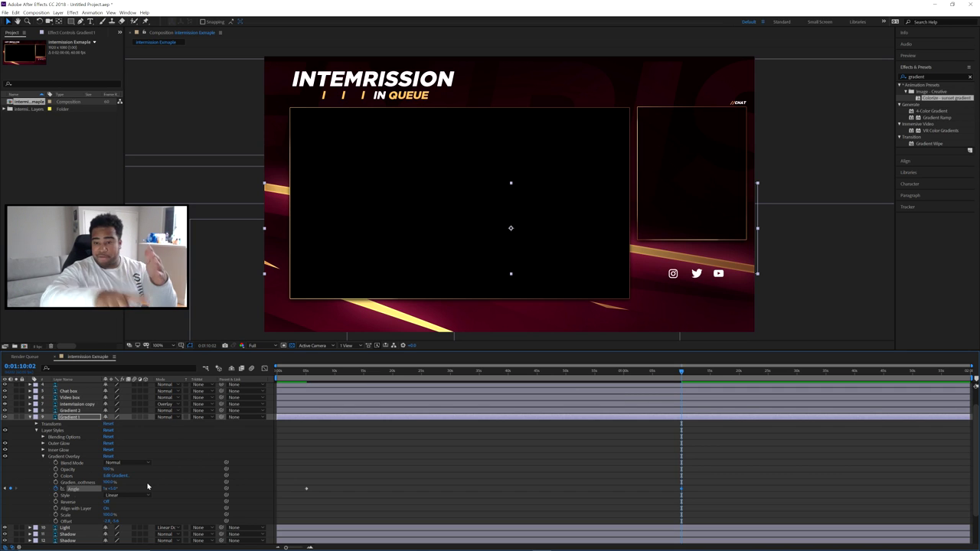
left_click_drag(682, 372, 420, 383)
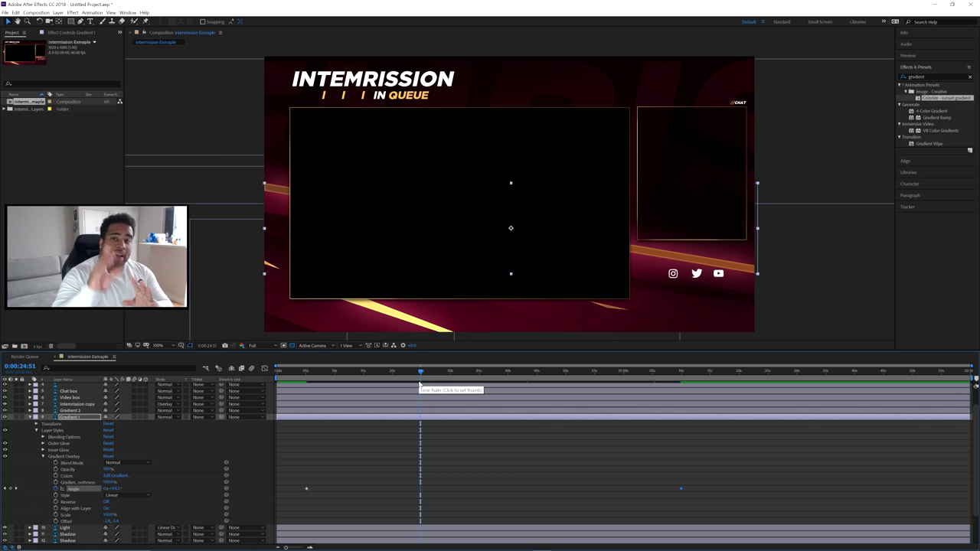
- Change Gradient 1's Gradient Overlay style to Angle and preview the animation up to its last keyframe
left_click(118, 496)
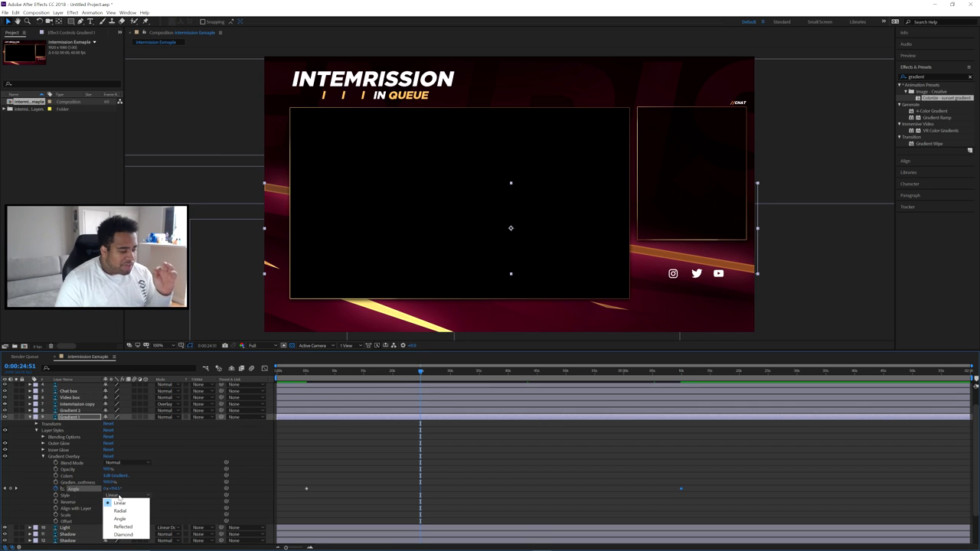
left_click(120, 519)
left_click_drag(412, 372, 638, 373)
left_click_drag(647, 375, 675, 375)
left_click(683, 376)
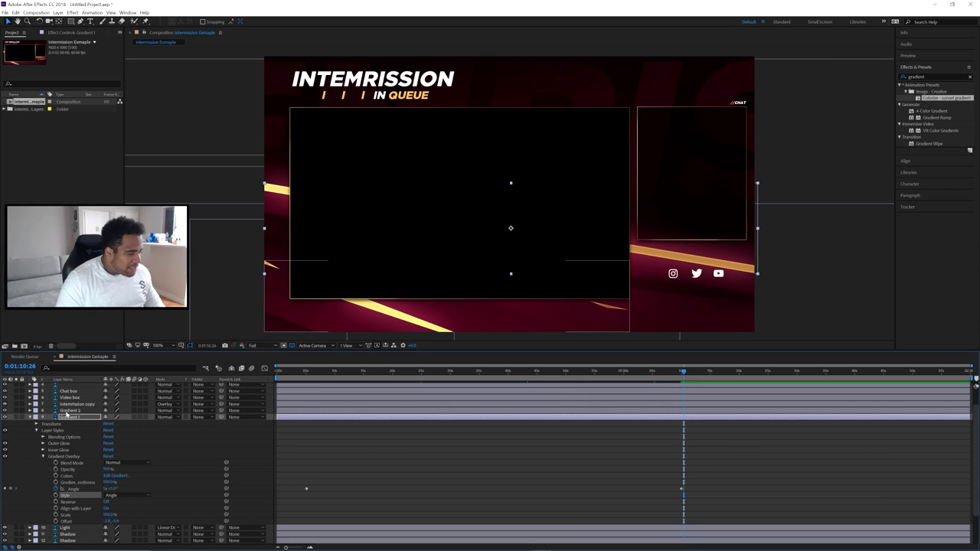
- Keyframe Gradient 2's Gradient Overlay angle at 0:00:14:55 and add one full revolution at 0:01:24:45
left_click(69, 411)
left_click(35, 411)
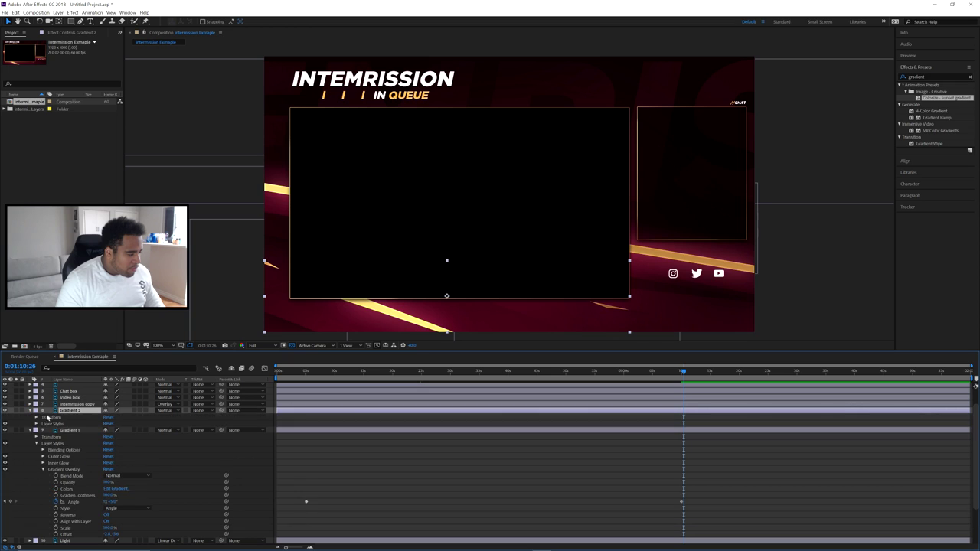
left_click(36, 423)
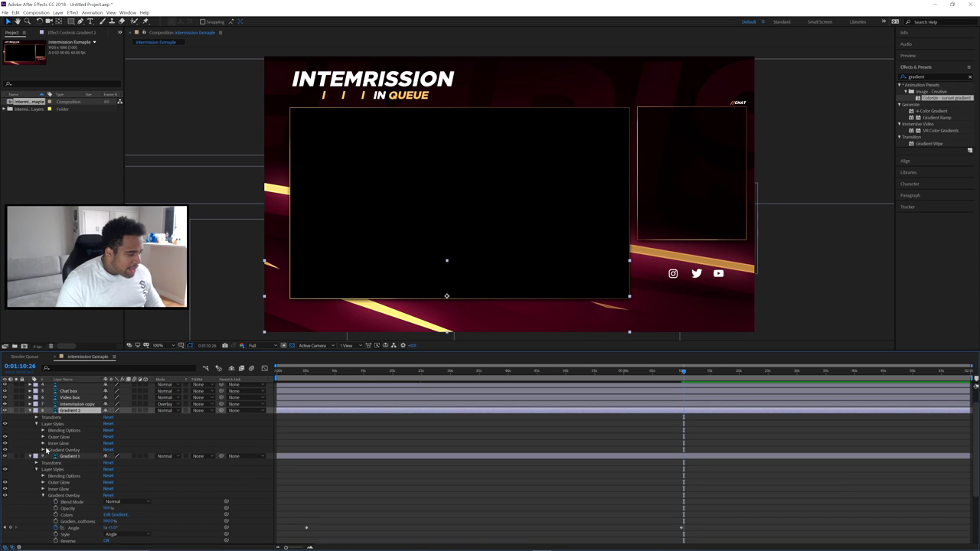
left_click(43, 450)
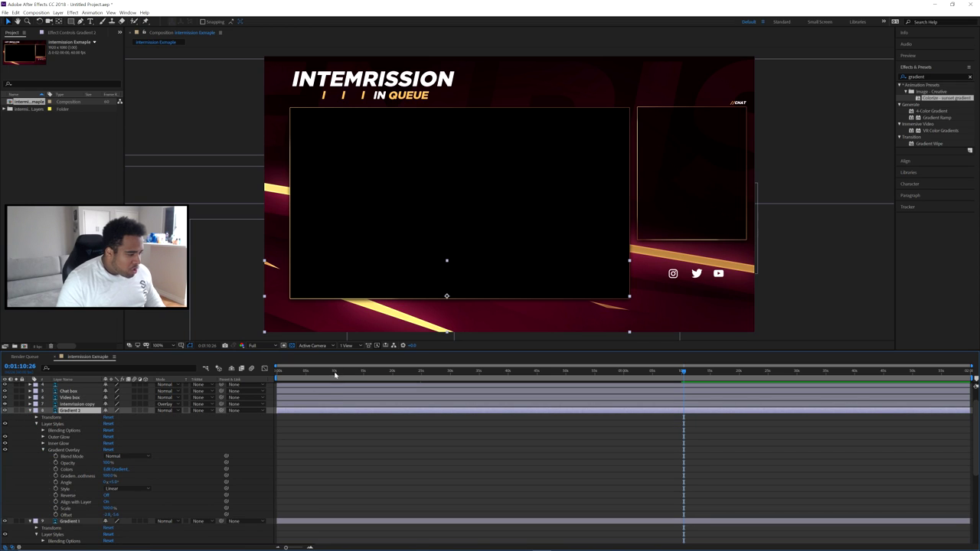
left_click(364, 372)
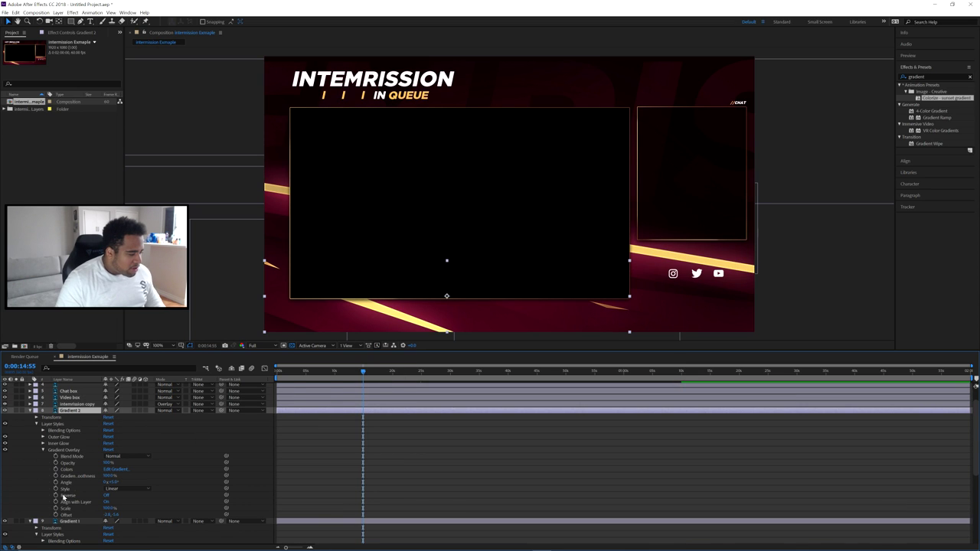
left_click(56, 483)
left_click_drag(365, 372, 767, 372)
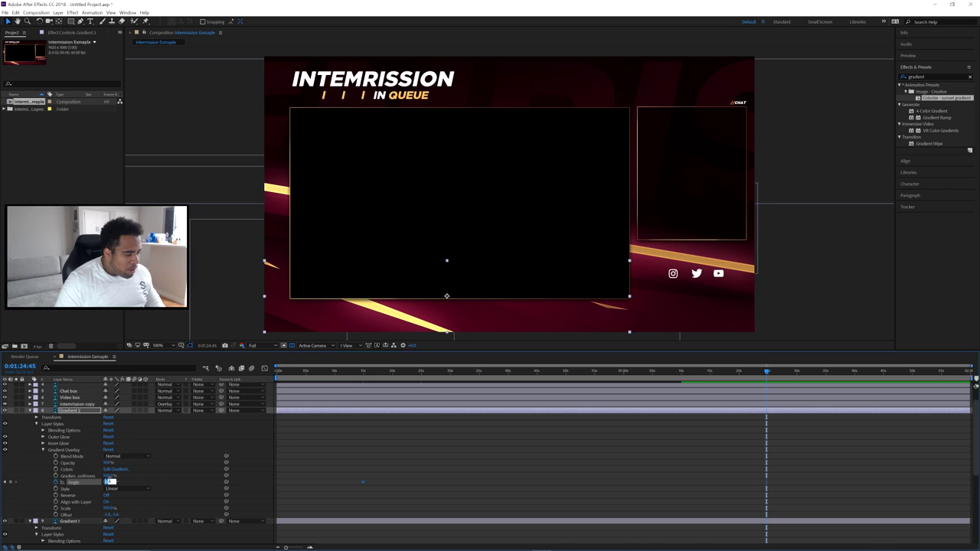
key("Return")
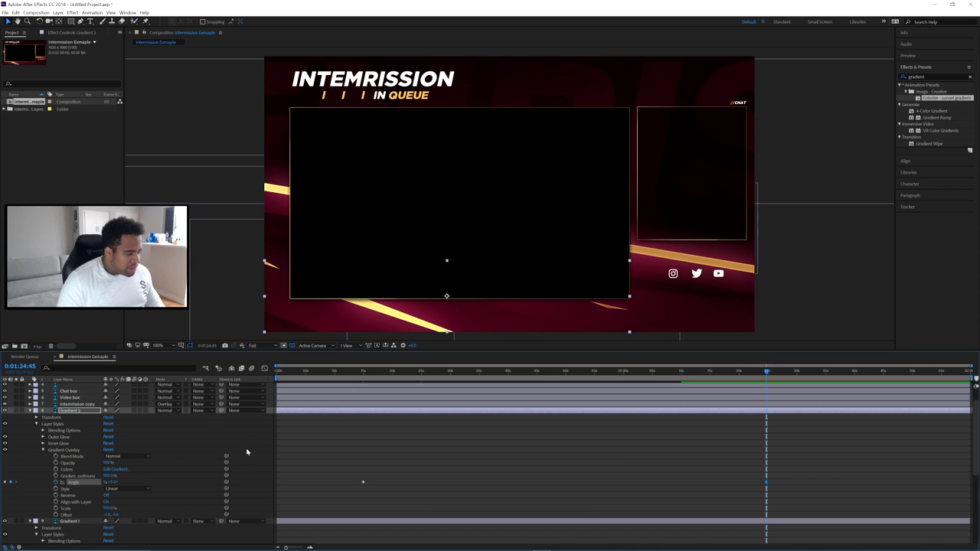
- Try the Angle style on Gradient 2's Gradient Overlay, return it to Linear and preview the rotation
left_click(121, 490)
left_click(116, 511)
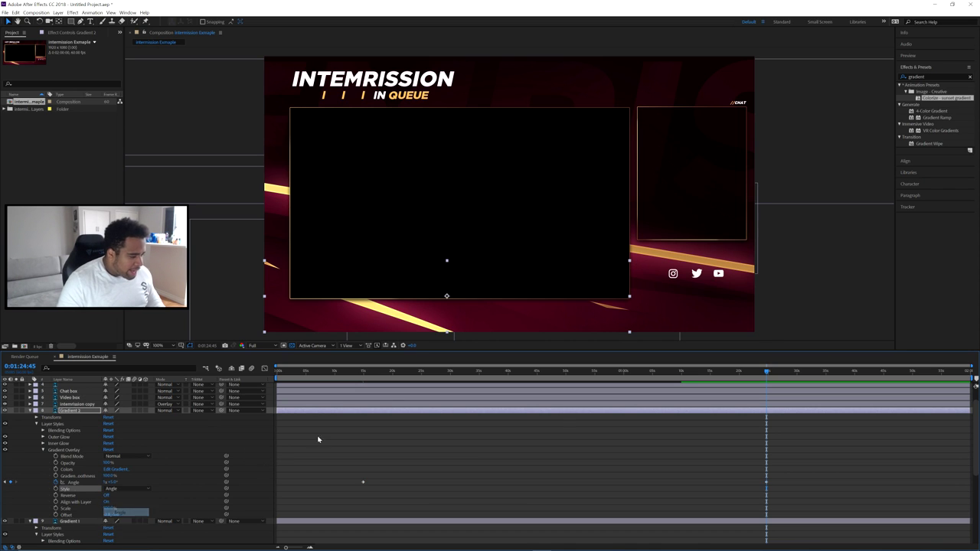
left_click_drag(357, 372, 573, 394)
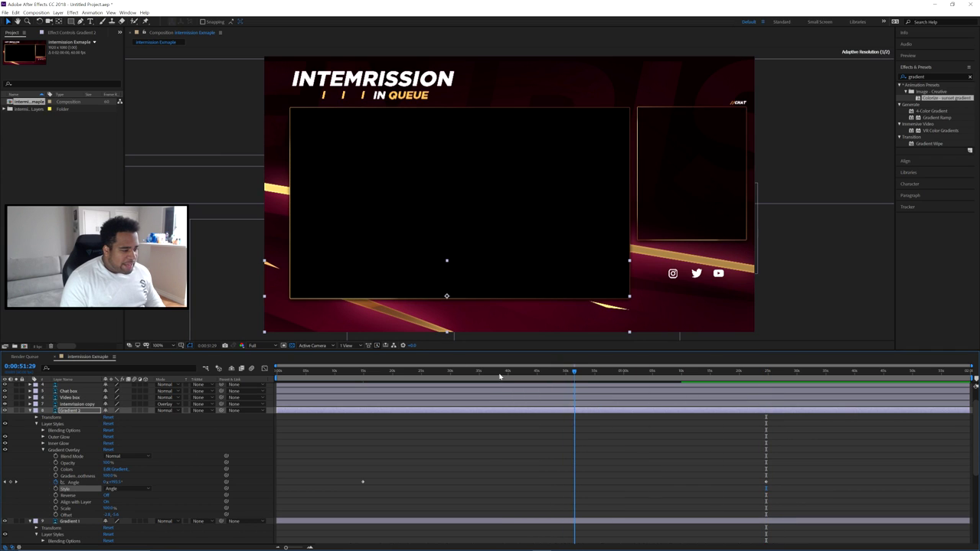
left_click(123, 488)
left_click(120, 497)
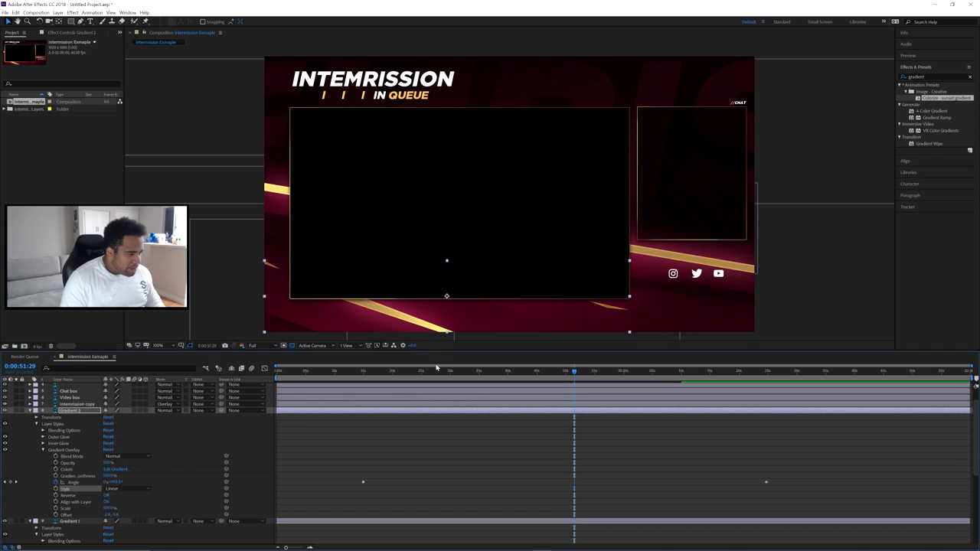
left_click_drag(485, 374, 594, 389)
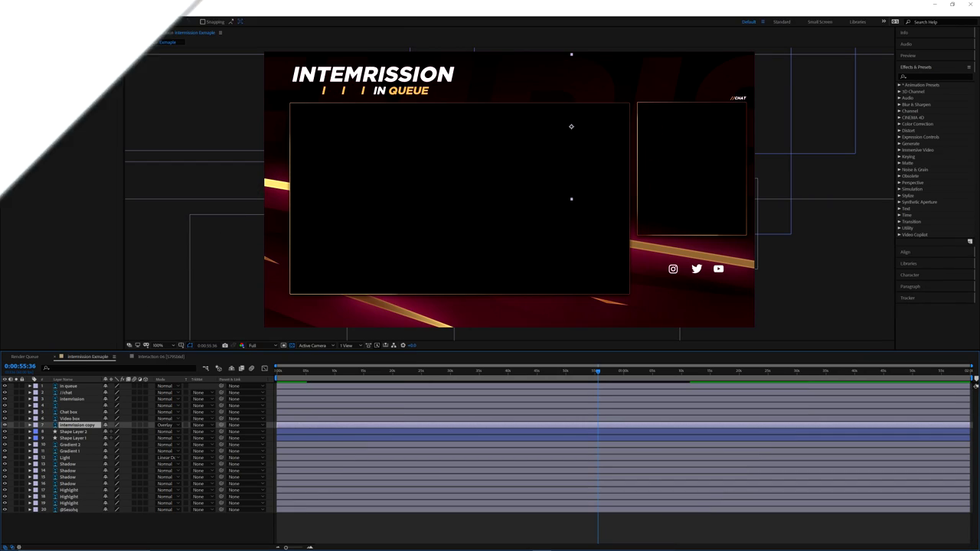
- Add the Interaction 06 element from AEJuice Pack Manager's Motion Cafe UI folder to the intermission composition
left_click(127, 12)
left_click(153, 348)
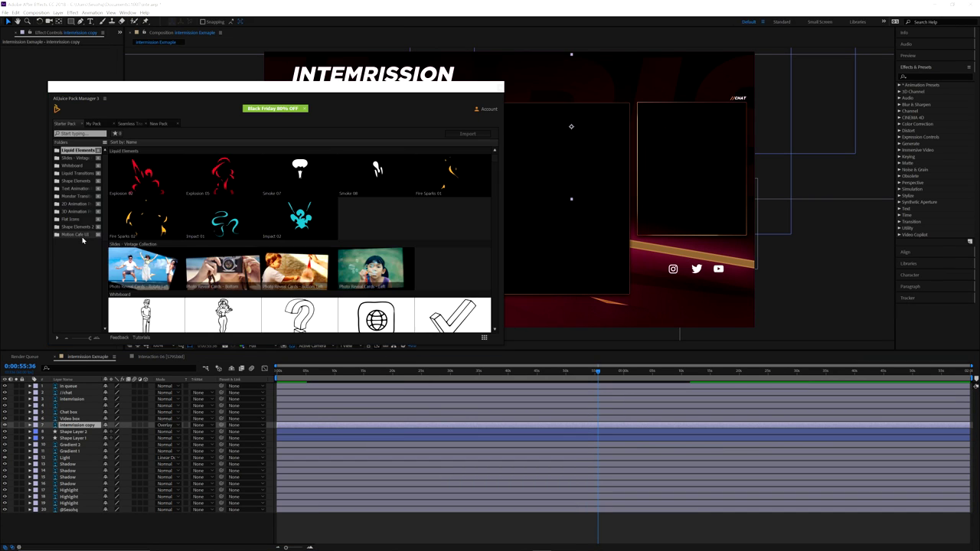
left_click(76, 235)
left_click_drag(145, 219, 680, 68)
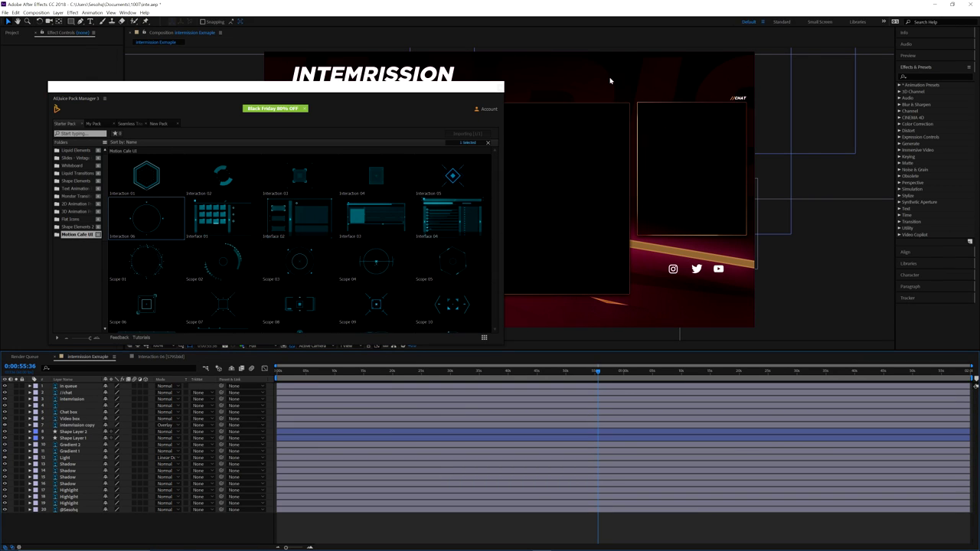
left_click_drag(807, 191, 845, 254)
- Recolour Interaction 06's CC Toner midtones with the gold of the IN QUEUE text and preview its animation
left_click(72, 74)
left_click(288, 227)
left_click(362, 90)
left_click(301, 190)
left_click_drag(598, 373, 628, 375)
- Add the Interaction 02 element from the Motion Cafe UI folder at about 0:01:01 and scrub to show it
left_click(127, 13)
left_click(154, 59)
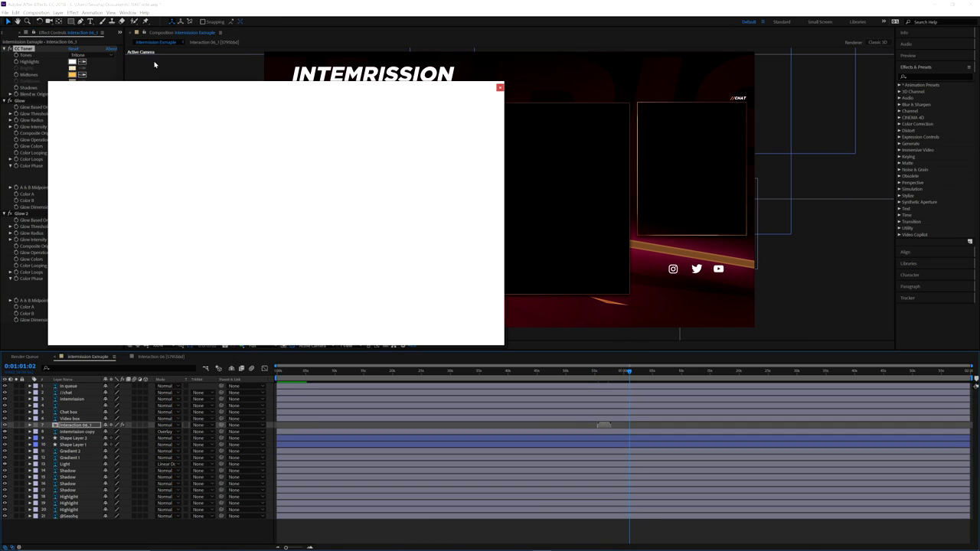
left_click(79, 235)
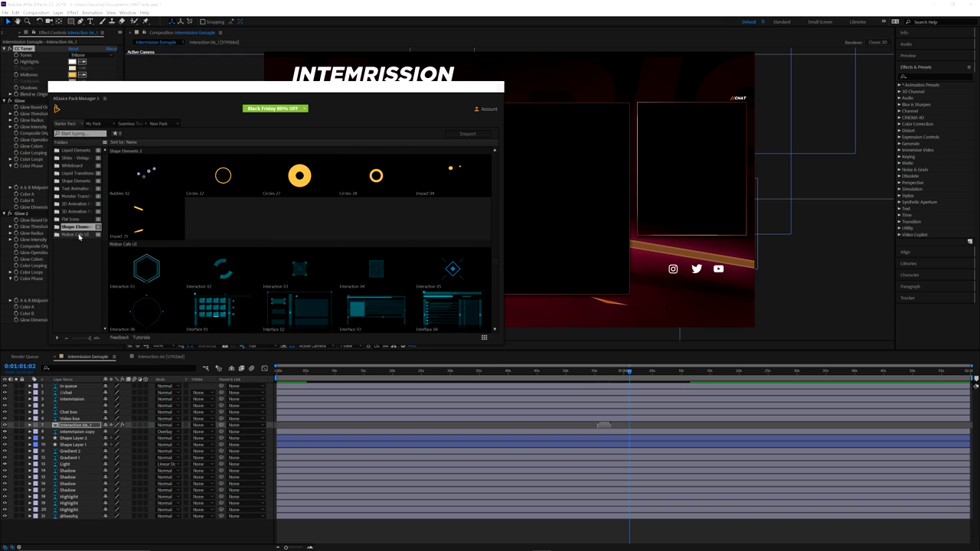
left_click_drag(222, 179, 510, 186)
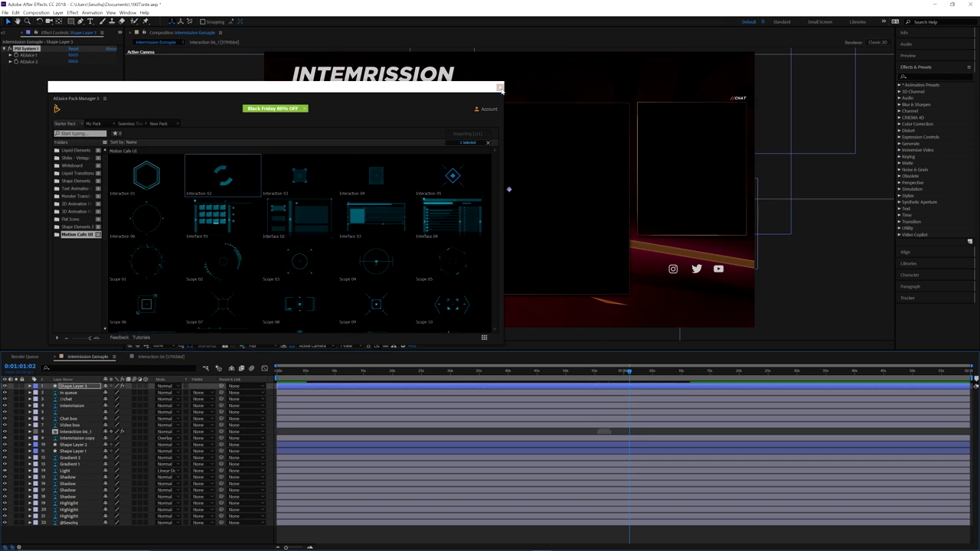
left_click_drag(640, 376, 631, 373)
- Recolour Interaction 02's CC Toner midtones with the gold sampled from the QUEUE text and preview the animation
left_click(83, 74)
left_click(82, 74)
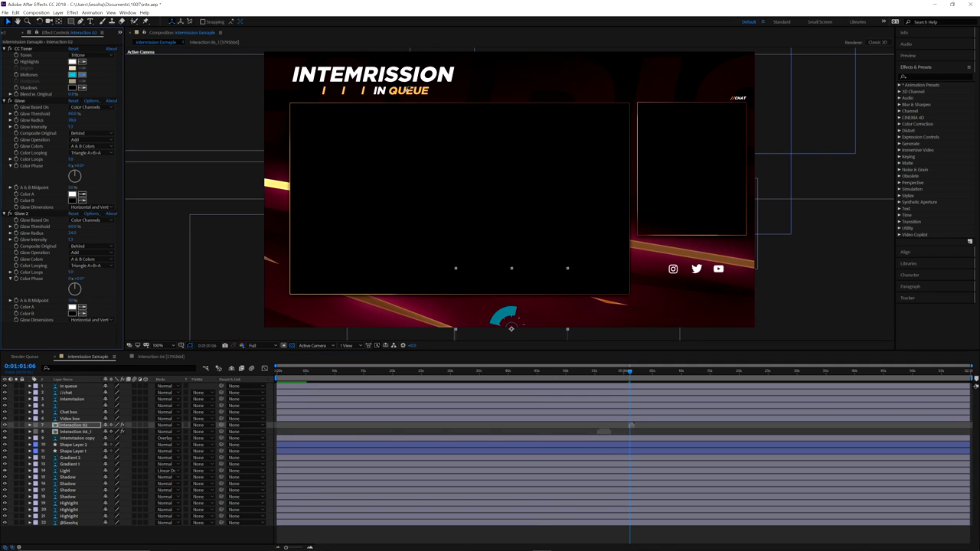
left_click(406, 92)
left_click(820, 291)
left_click_drag(635, 374, 749, 376)
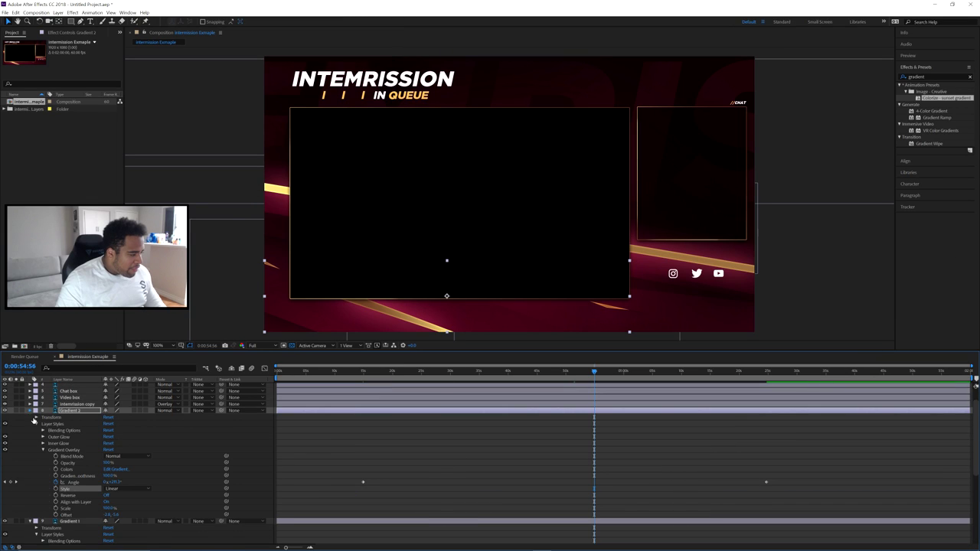
- Collapse the gradient layers' properties and add a new shape layer above Gradient 2 with the time at 0:00:19:57
left_click(31, 417)
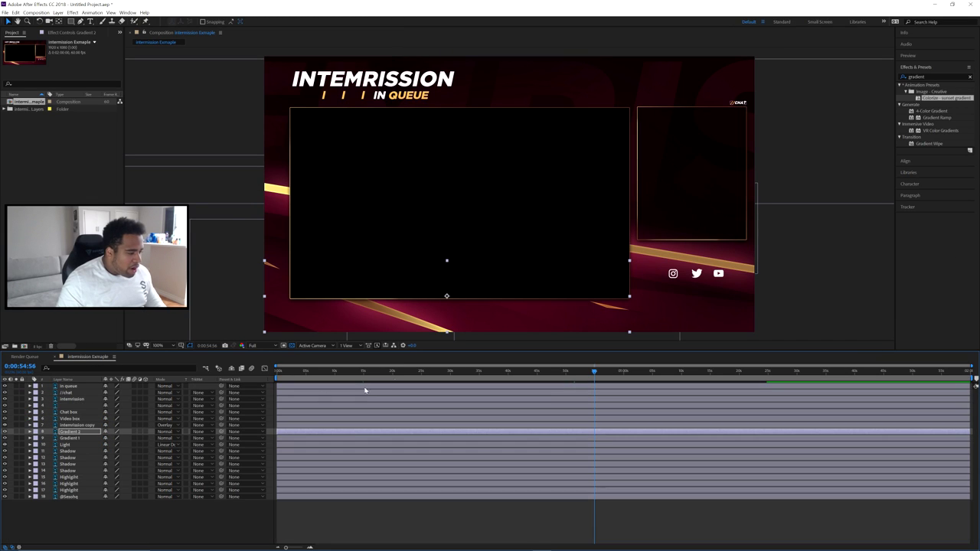
left_click_drag(394, 372, 391, 373)
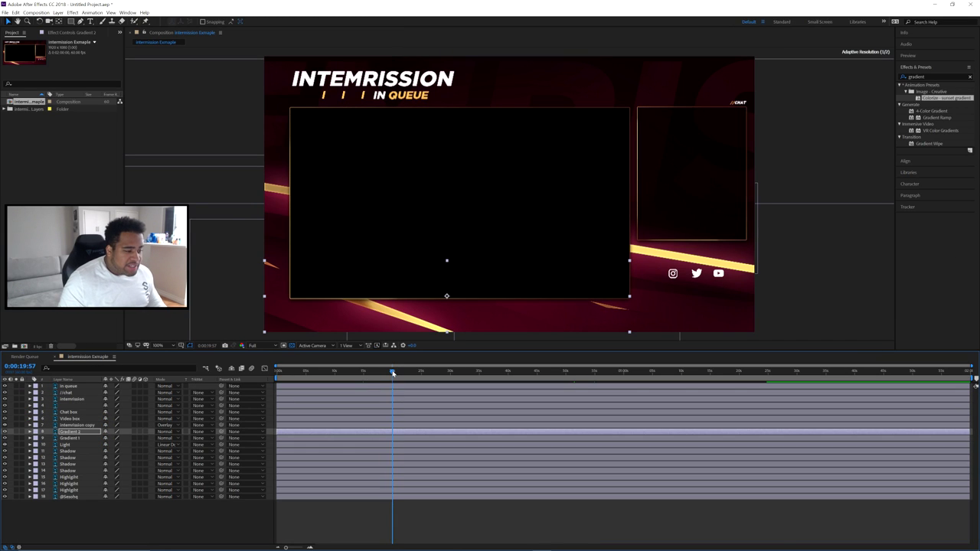
right_click(219, 510)
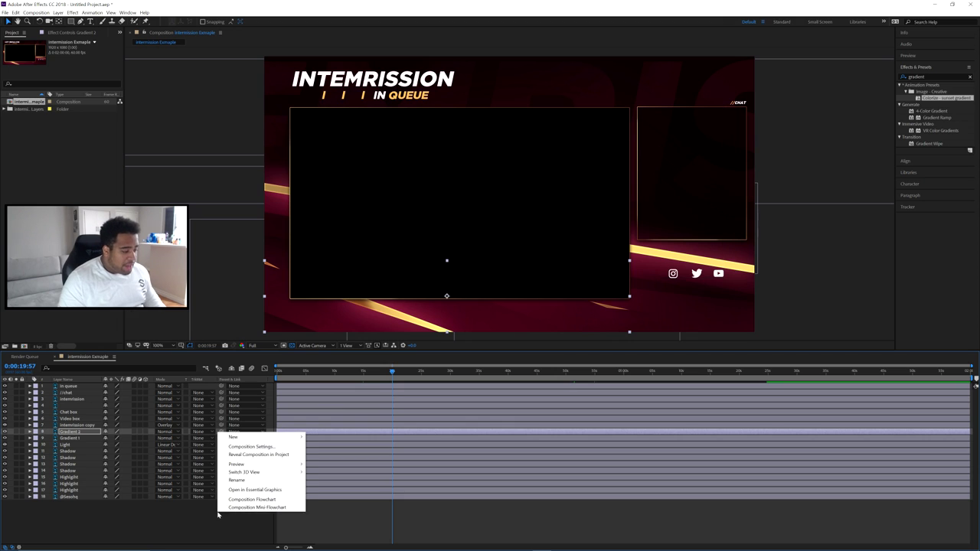
mouse_move(245, 438)
left_click(328, 487)
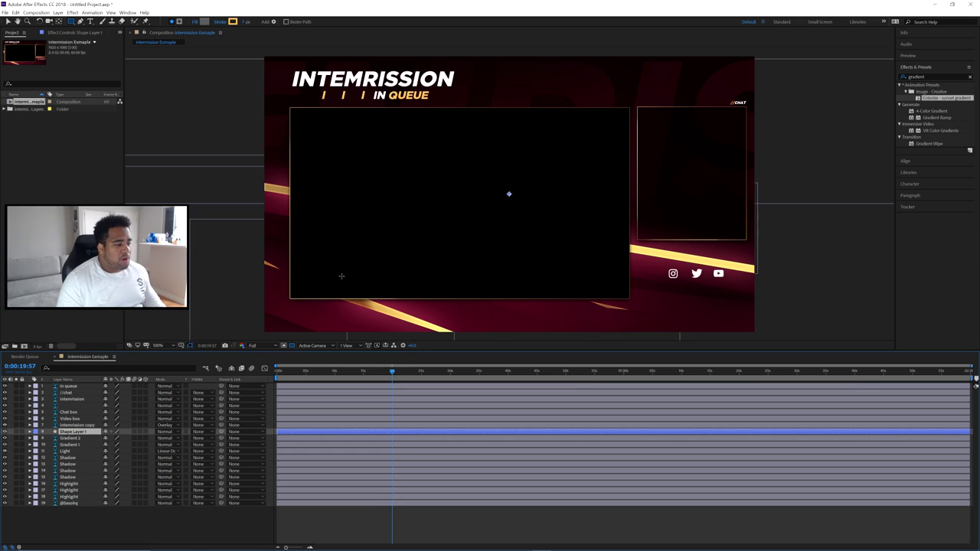
- Draw a diagonal Pen line on the shape layer from beyond the canvas's right edge to above its top edge
left_click(80, 22)
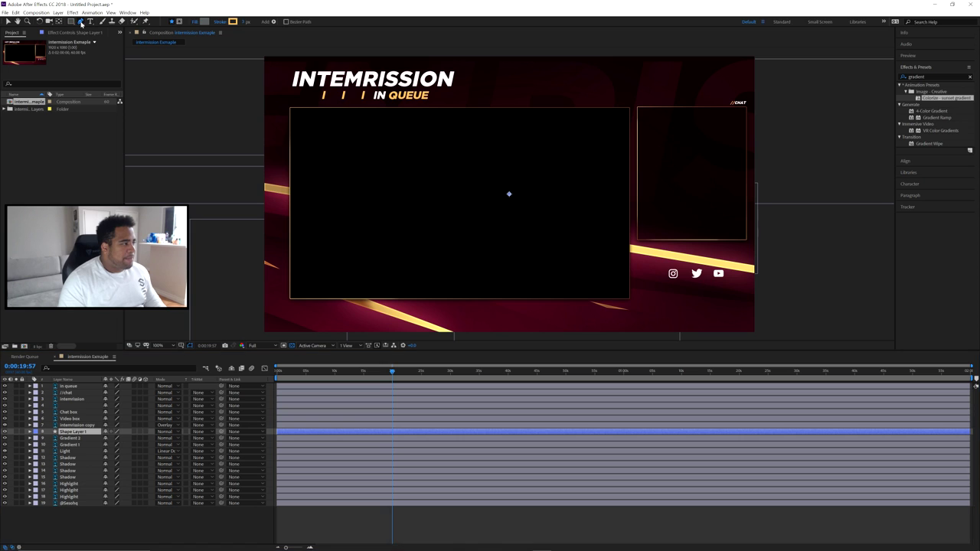
left_click_drag(542, 154, 490, 180)
left_click(740, 265)
left_click(740, 266)
left_click(360, 76)
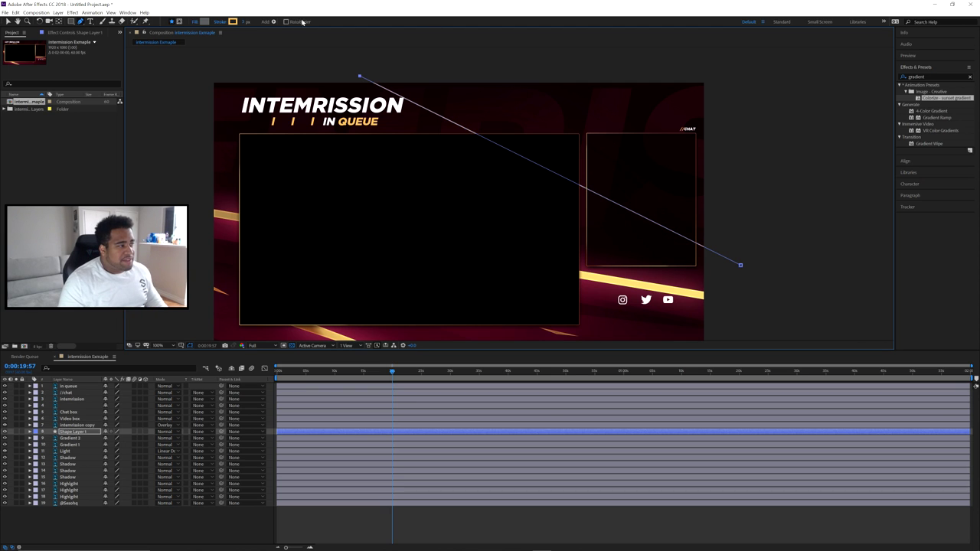
- Sample the gold of the QUEUE text as the diagonal line's stroke colour and open its stroke width for editing
left_click(233, 21)
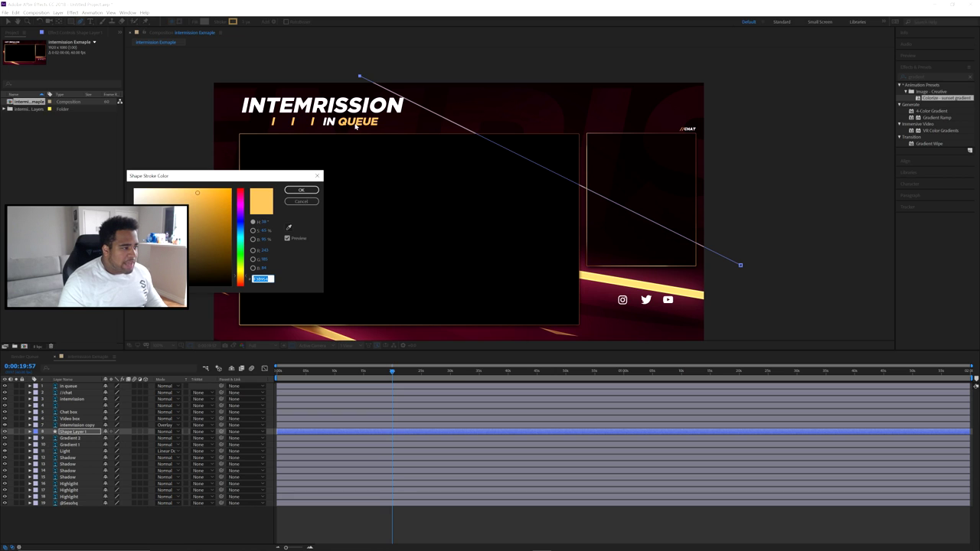
left_click(290, 228)
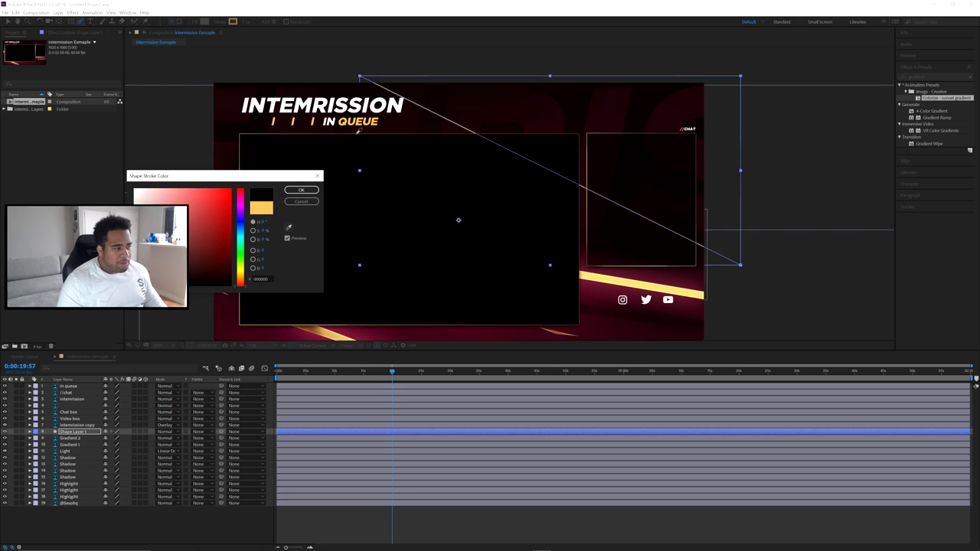
left_click(357, 120)
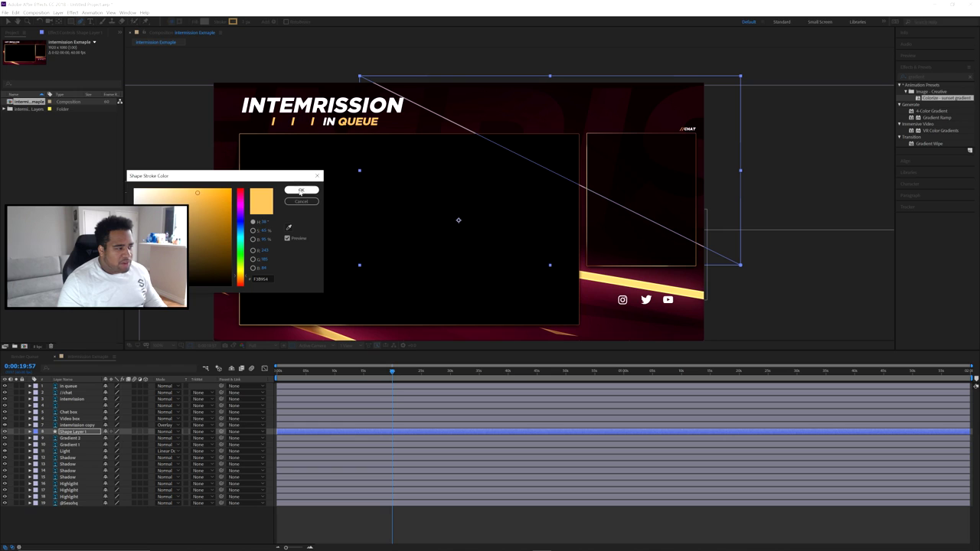
key("Return")
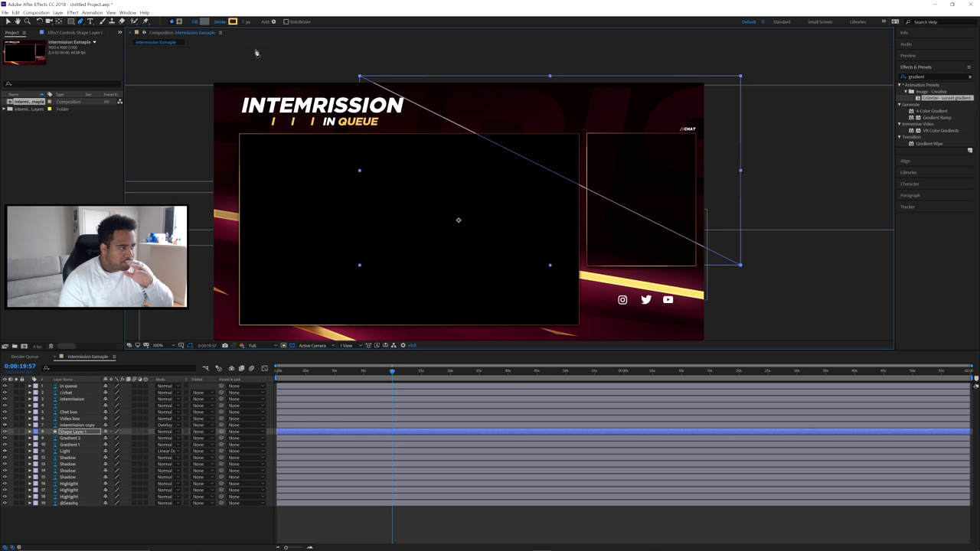
left_click(248, 21)
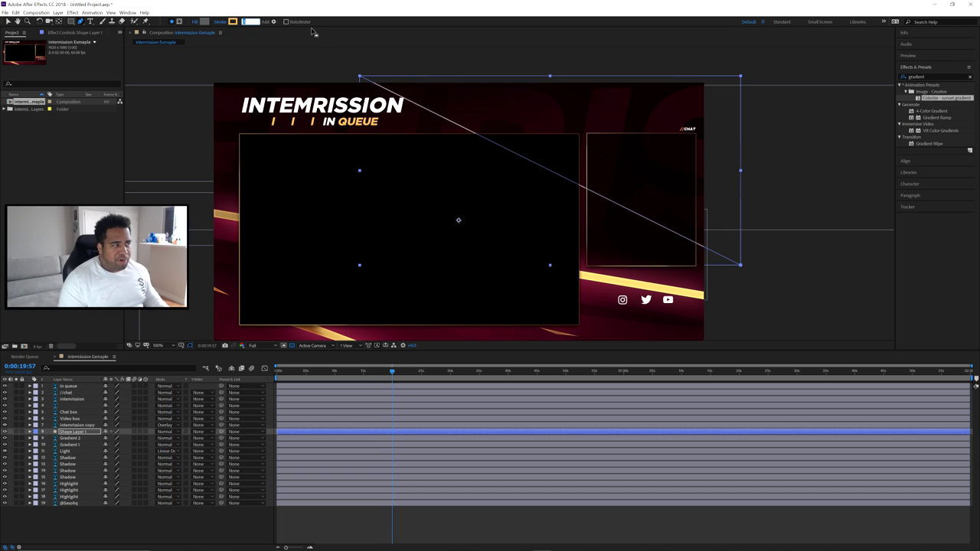
left_click(9, 22)
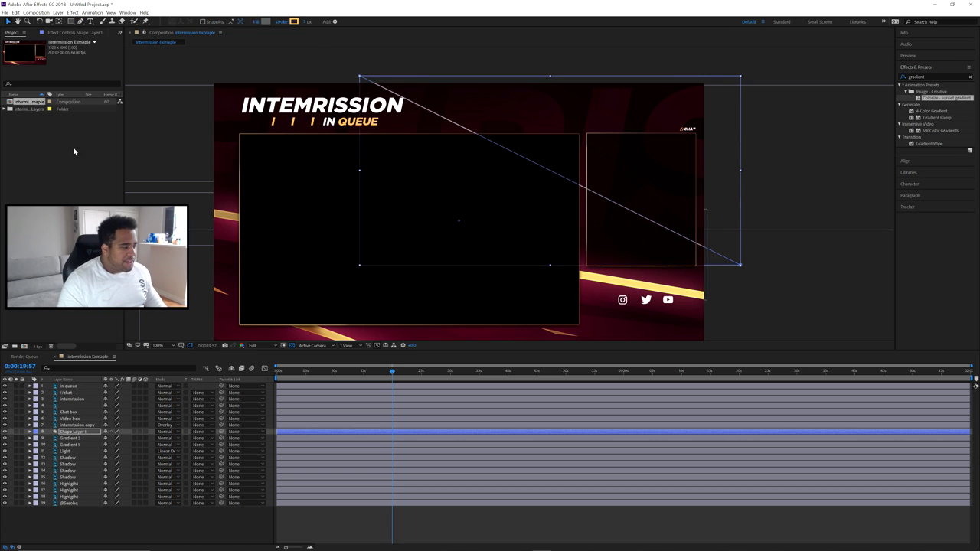
- Add Trim Paths to the diagonal line's shape layer and create Start and End keyframes at 0:00:19:57
left_click(31, 432)
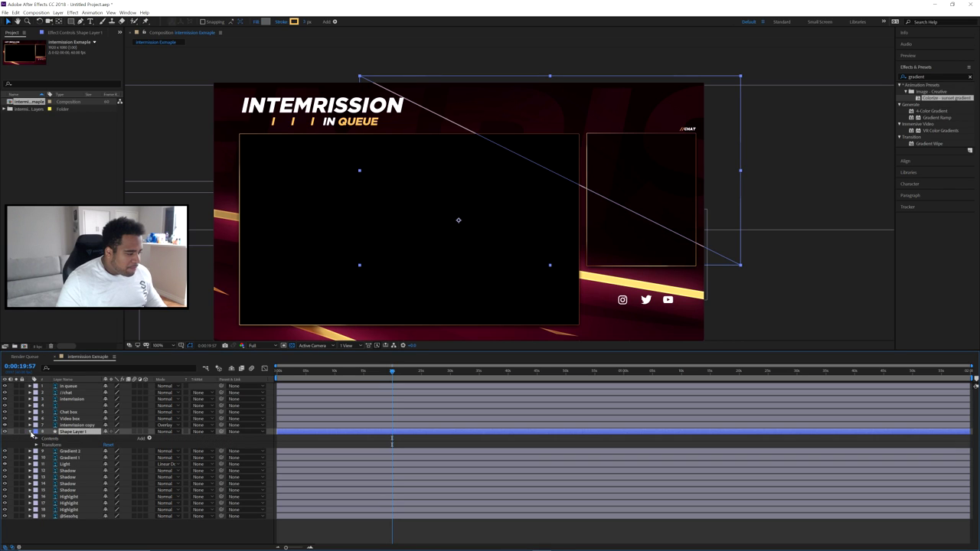
left_click(149, 439)
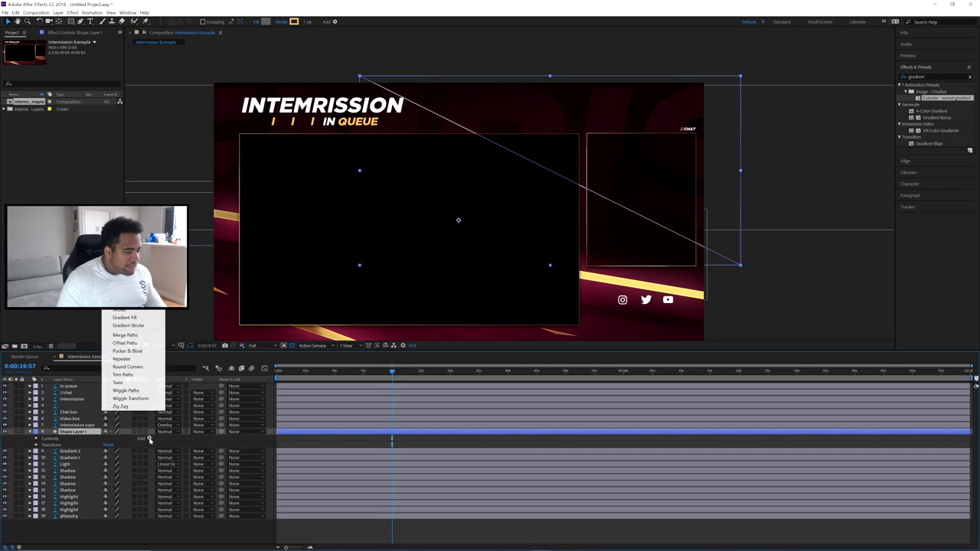
left_click(125, 374)
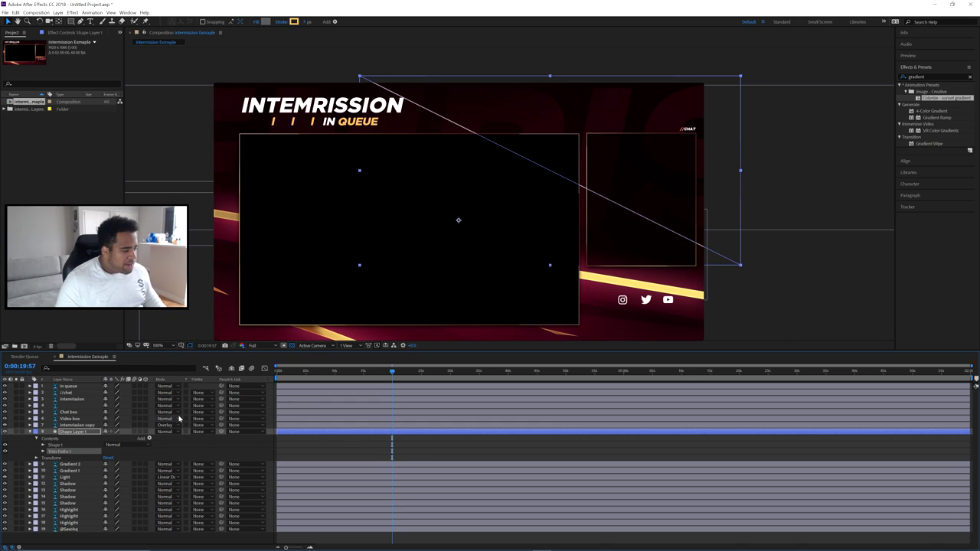
left_click(46, 452)
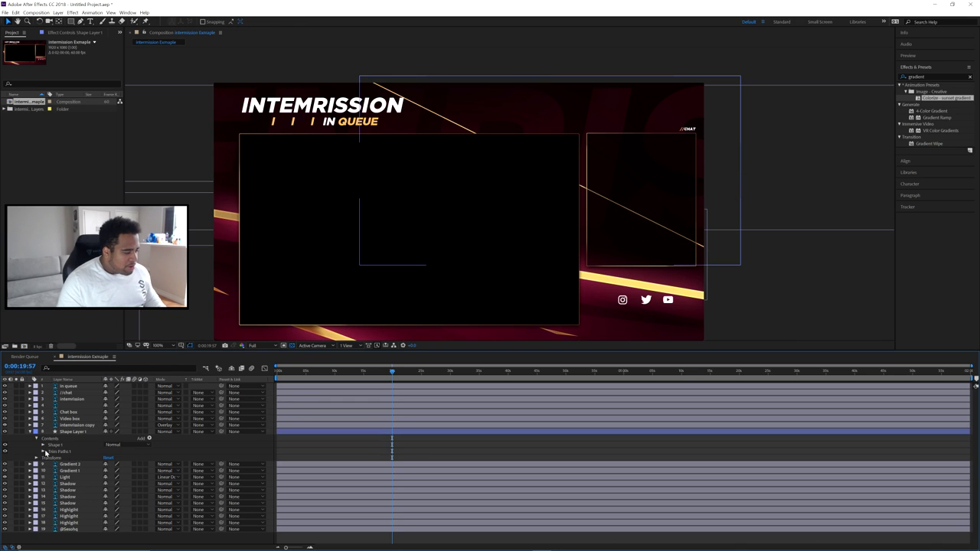
left_click(44, 452)
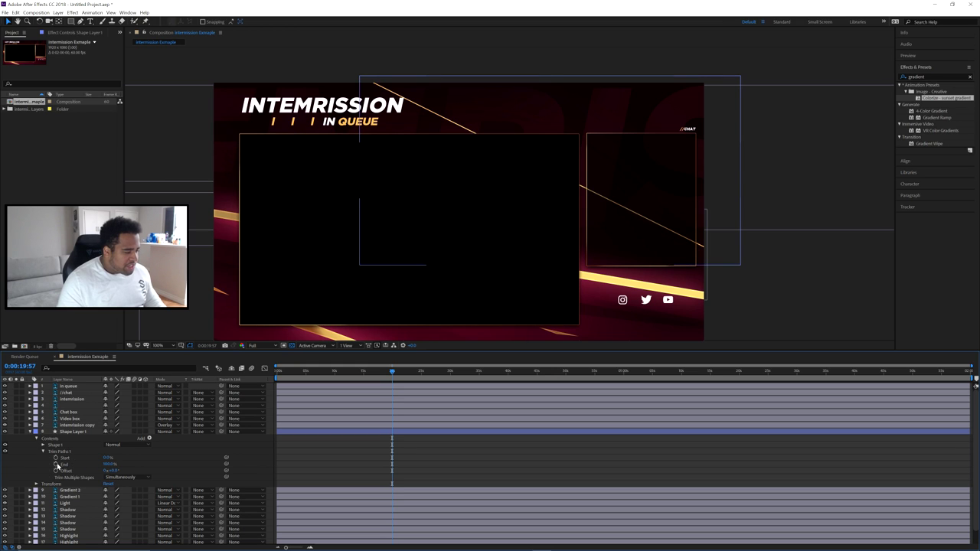
left_click(56, 464)
left_click(55, 457)
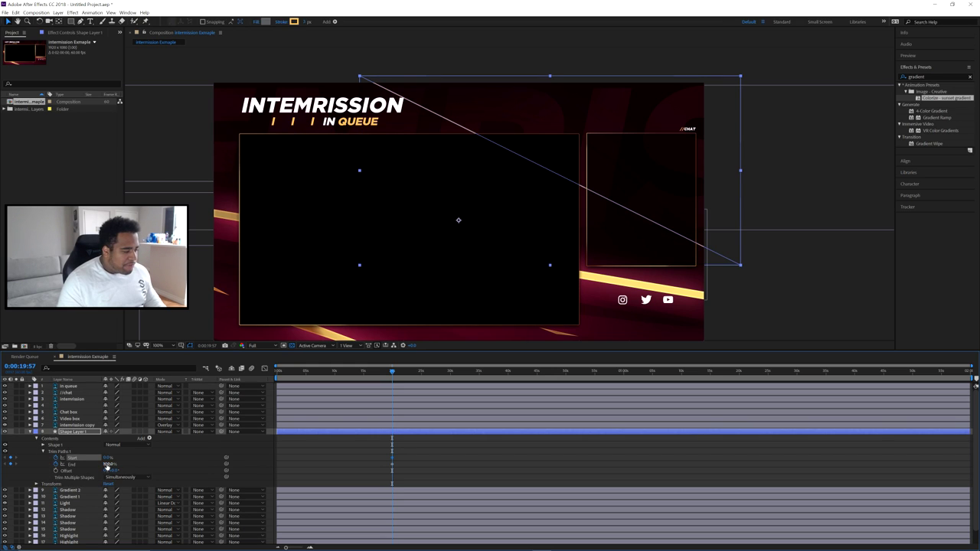
- Set the diagonal line's Trim Paths End to 0% at 0:00:19:57, and both Start and End to 100% at 0:00:22:16
key("Return")
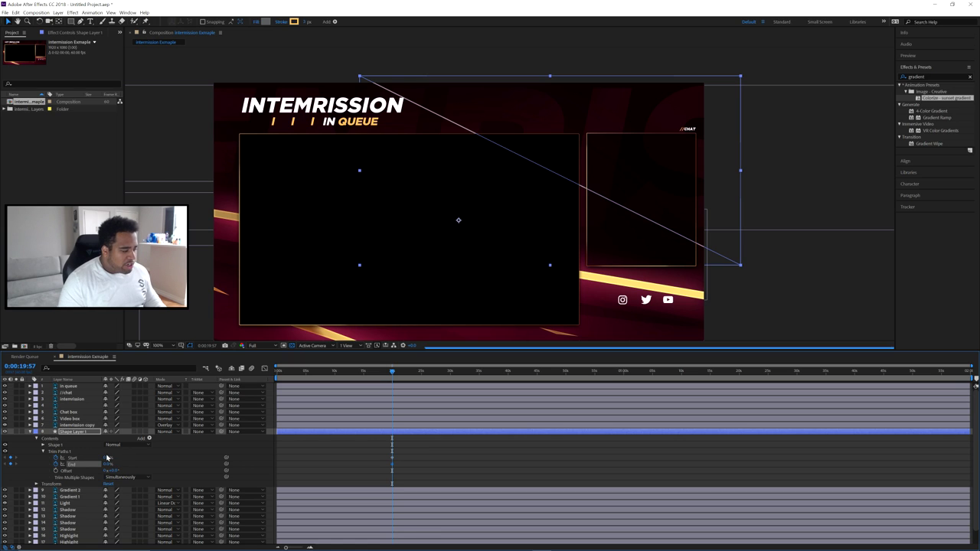
mouse_move(417, 374)
left_mouse_down()
mouse_move(427, 375)
mouse_move(404, 374)
left_mouse_up()
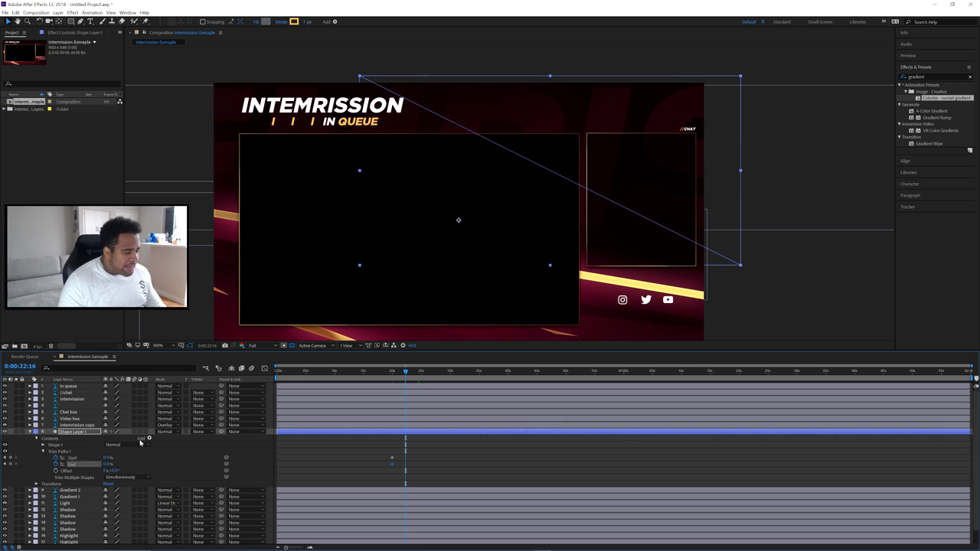
left_click_drag(111, 463, 181, 464)
left_click_drag(107, 458, 139, 460)
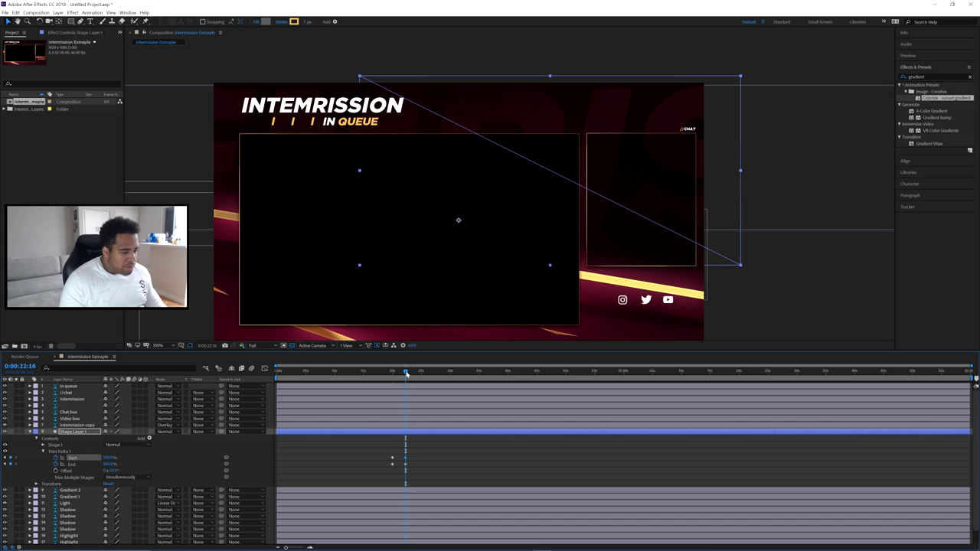
- Move the diagonal line's final Start keyframe about one second past the final End keyframe and preview the sweep
left_click_drag(399, 374, 397, 374)
left_click_drag(406, 460, 411, 459)
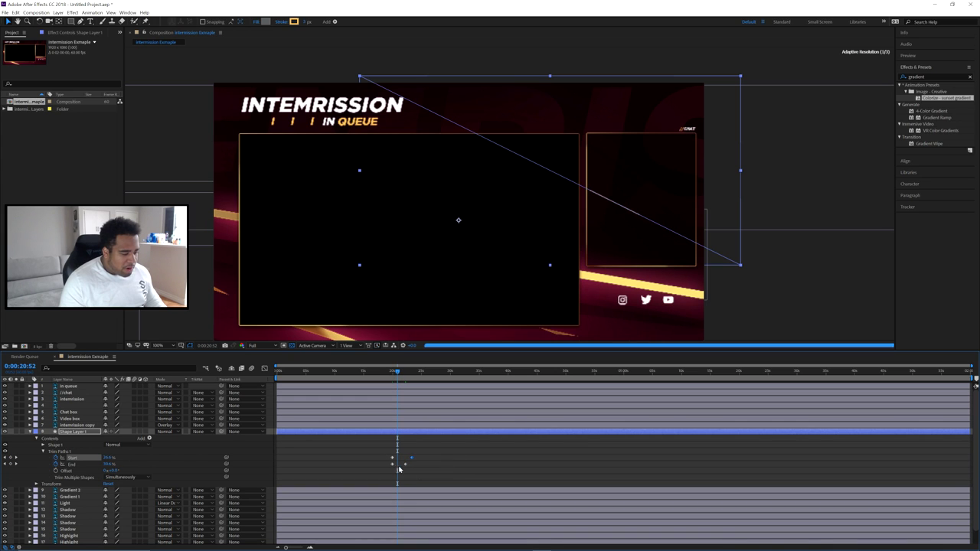
left_click(391, 372)
key("space")
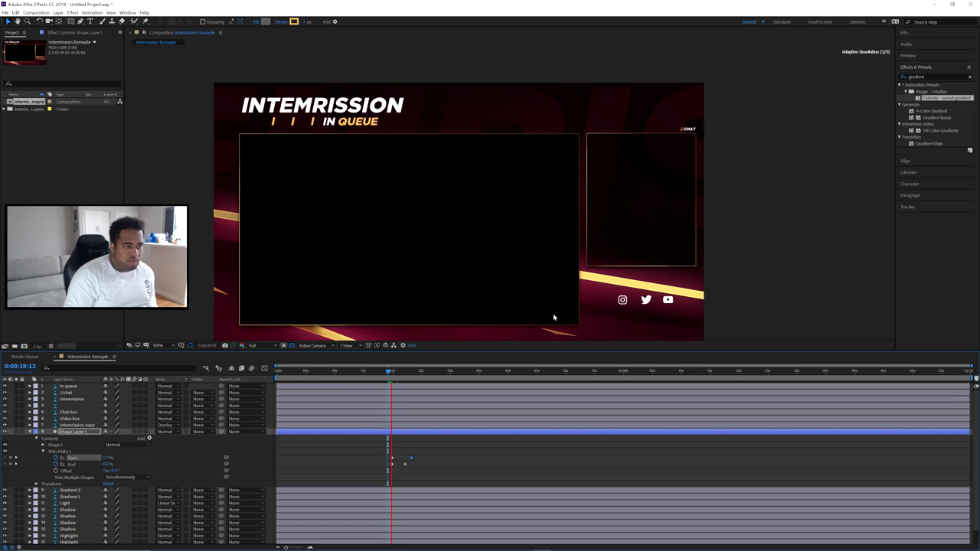
- Show only the line layer's animated properties and bring its final Start and End keyframes about one second earlier
key("u")
left_click(389, 372)
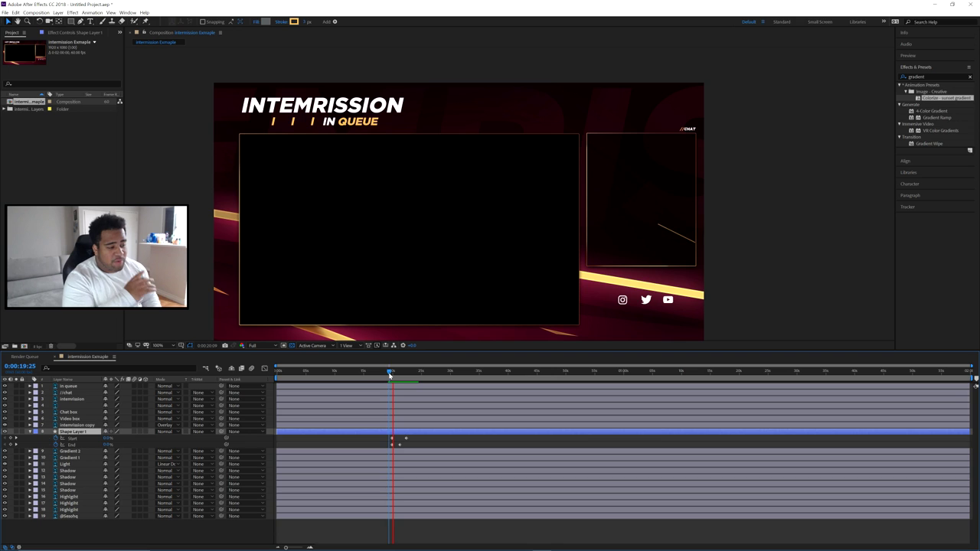
key("space")
- Preview the diagonal line's sweep across the screen from around its first keyframes at 0:00:19:57
left_click(390, 375)
left_click(736, 310)
key("space")
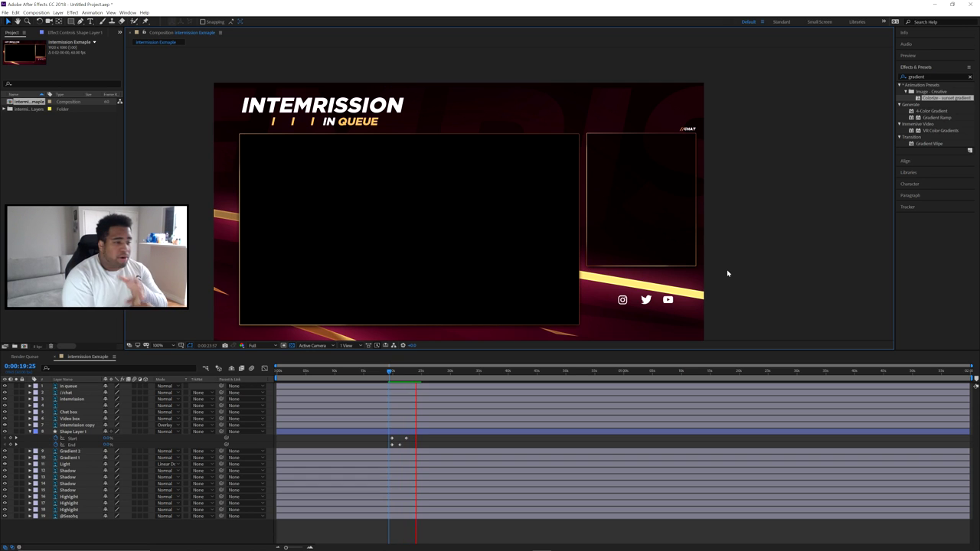
key("space")
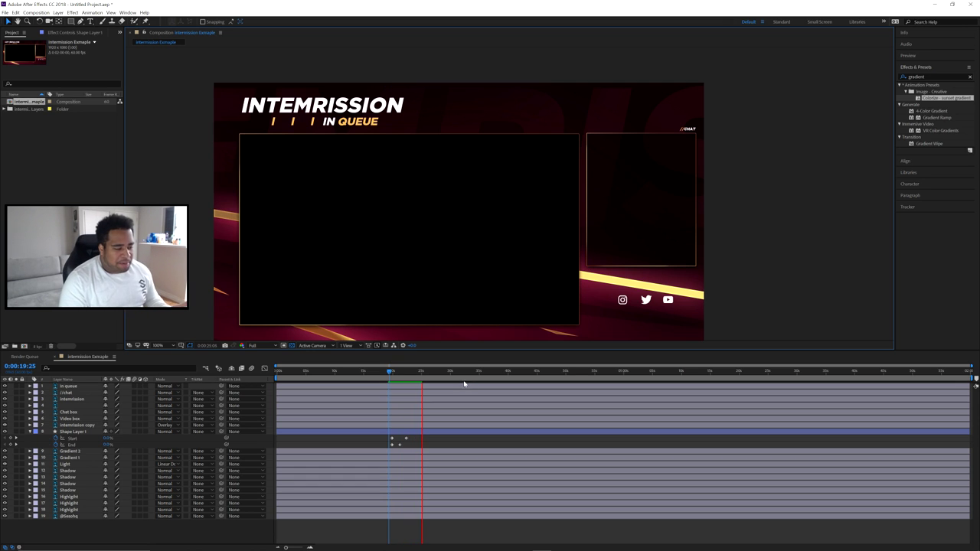
left_click(392, 372)
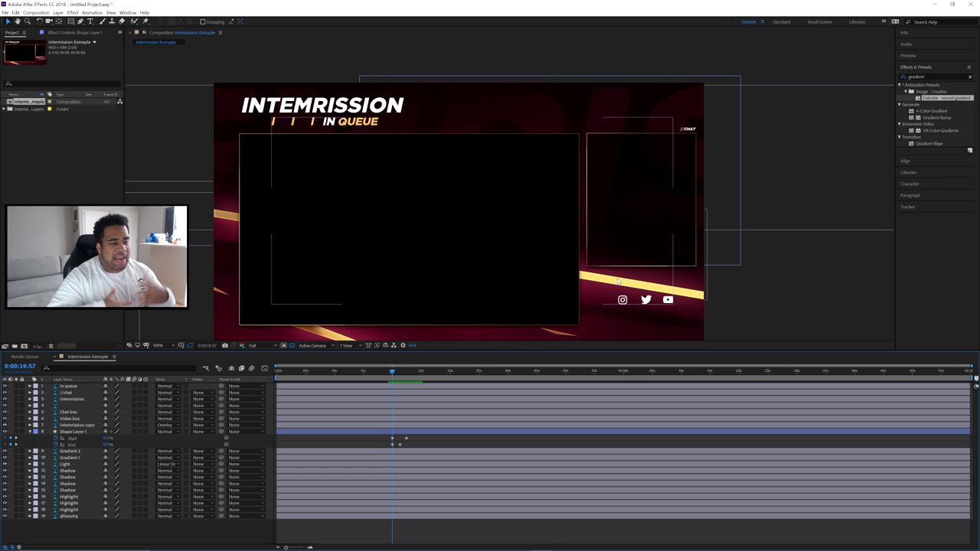
left_click(392, 372)
key("space")
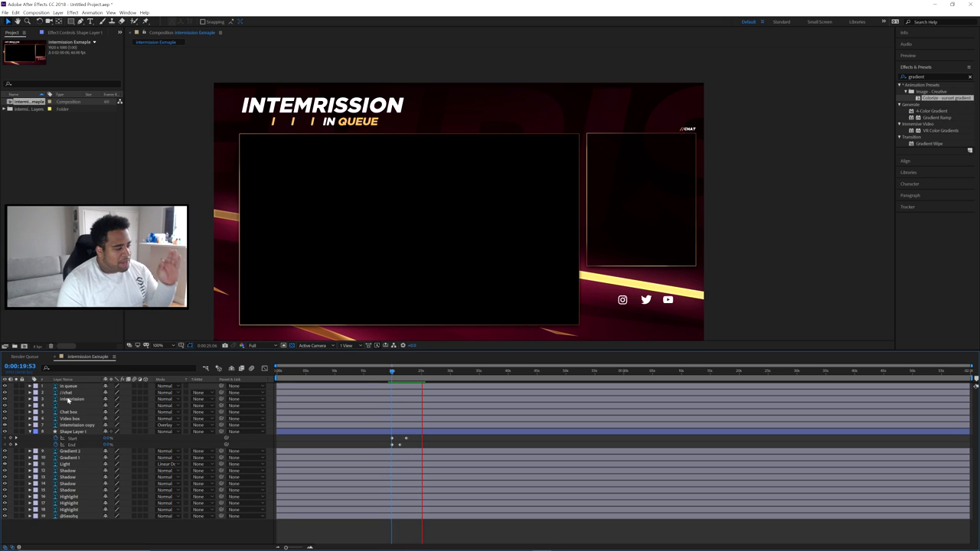
key("space")
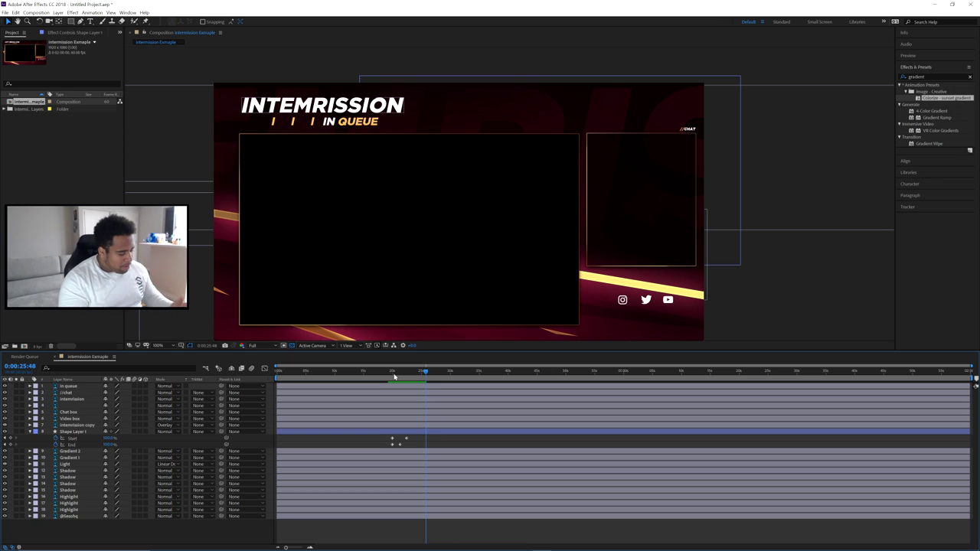
- Add the intermission composition to the render queue and open its output module settings with the AVI format
key("ctrl+m")
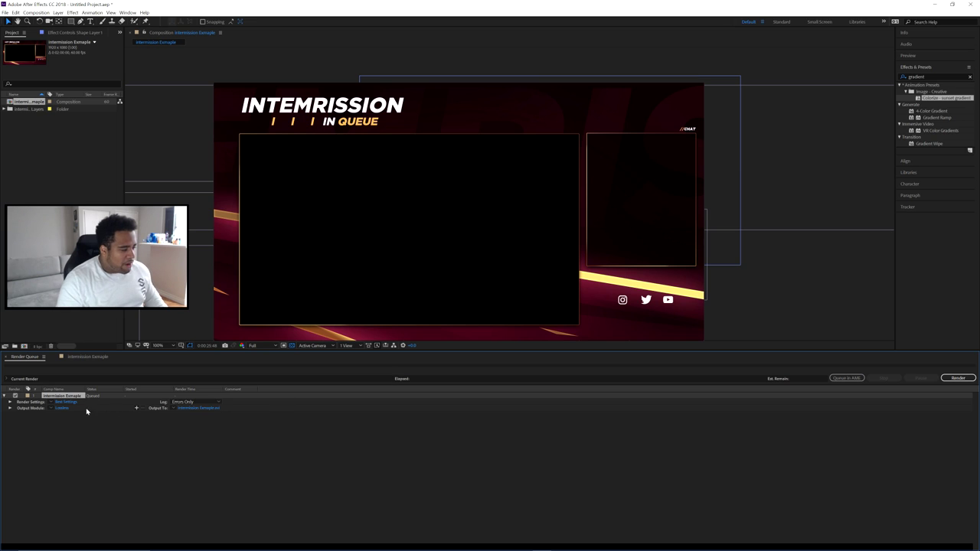
left_click(61, 408)
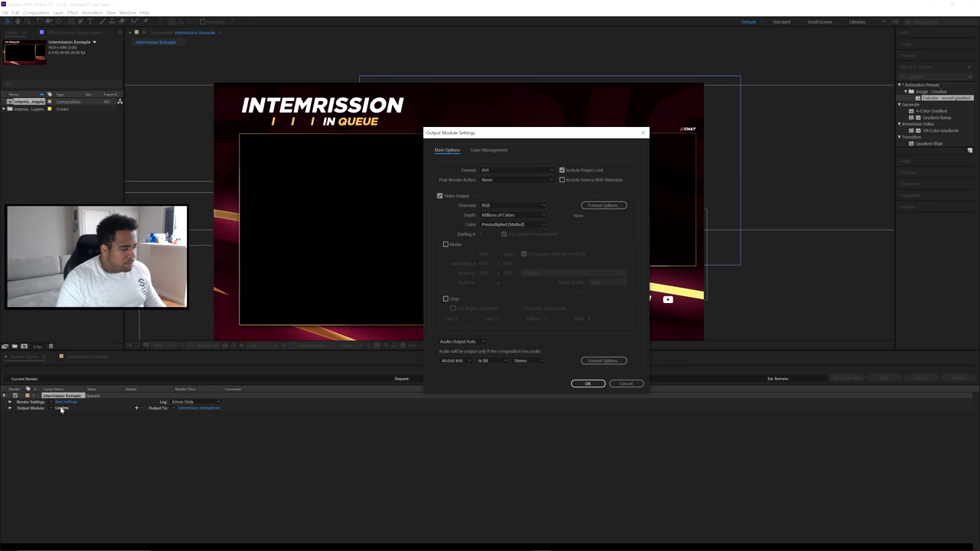
left_click(494, 170)
left_click(492, 187)
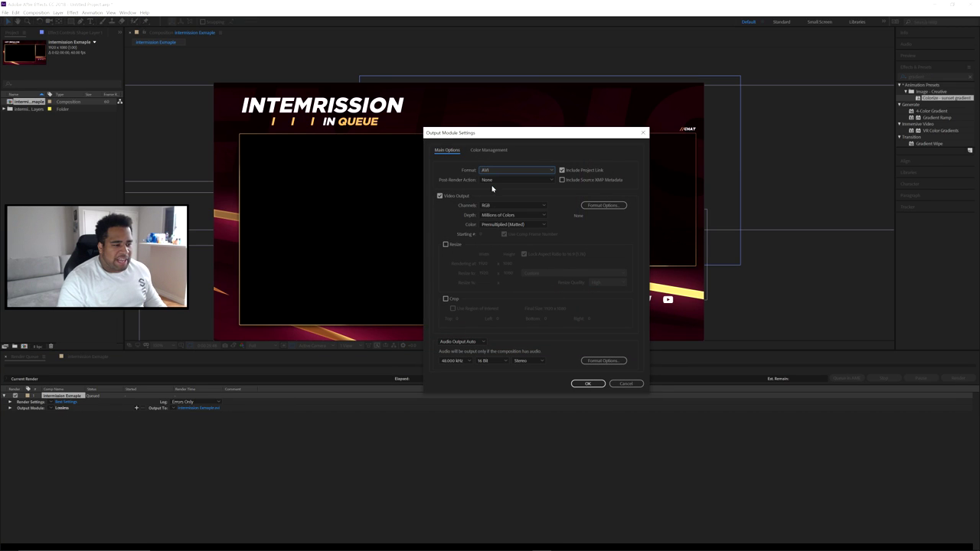
- Examine the video codecs offered for AVI output and leave the format options without changes
left_click(609, 207)
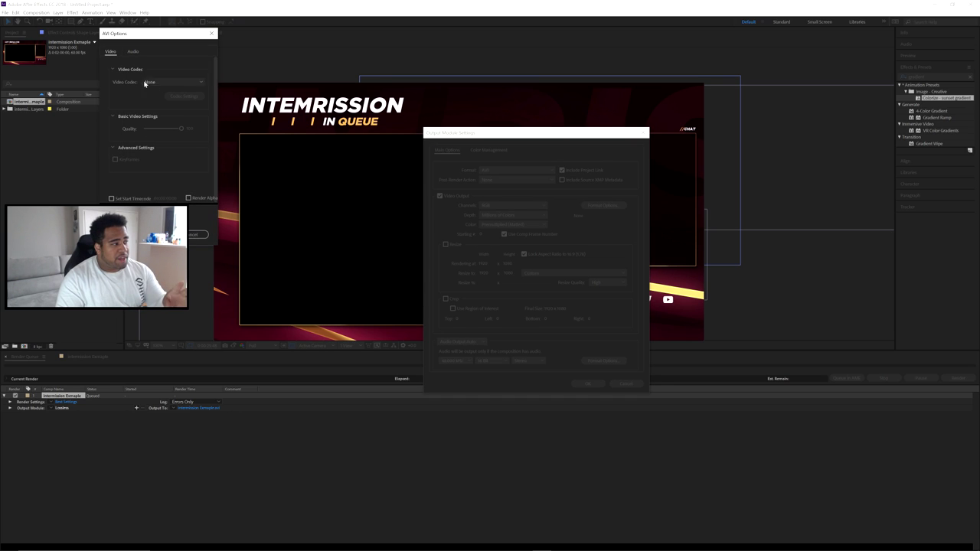
left_click(162, 82)
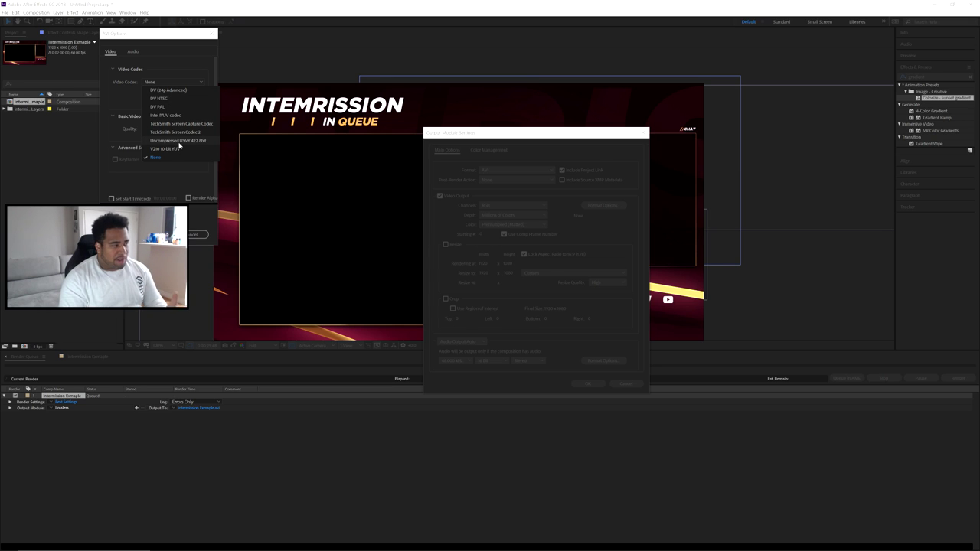
left_click(195, 235)
left_click(194, 234)
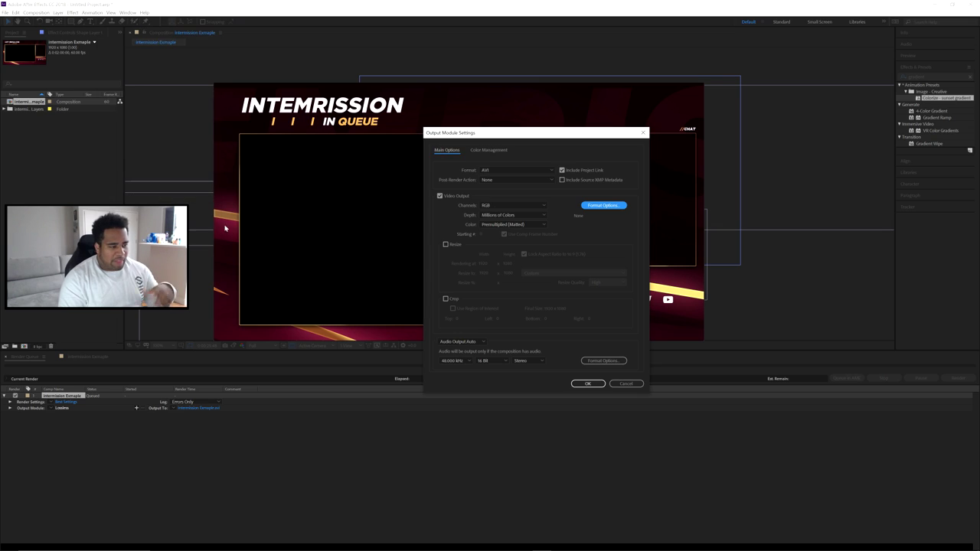
- Turn audio output off in the output module settings and apply them
left_click(628, 384)
left_click(468, 342)
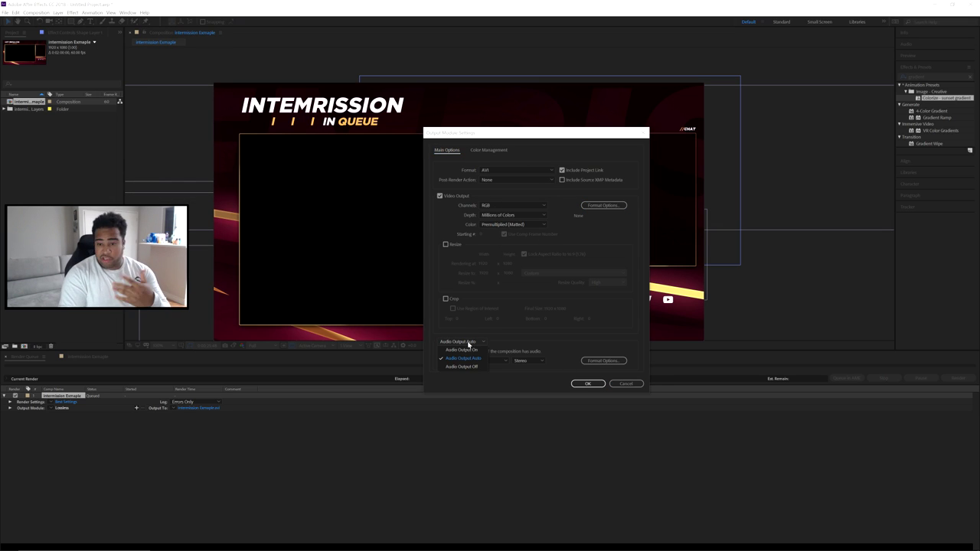
left_click(460, 367)
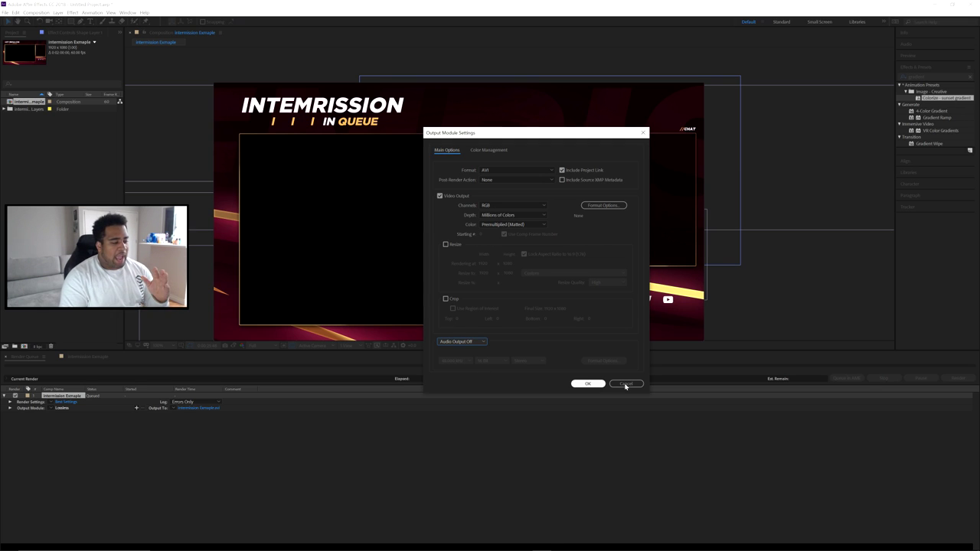
left_click(586, 384)
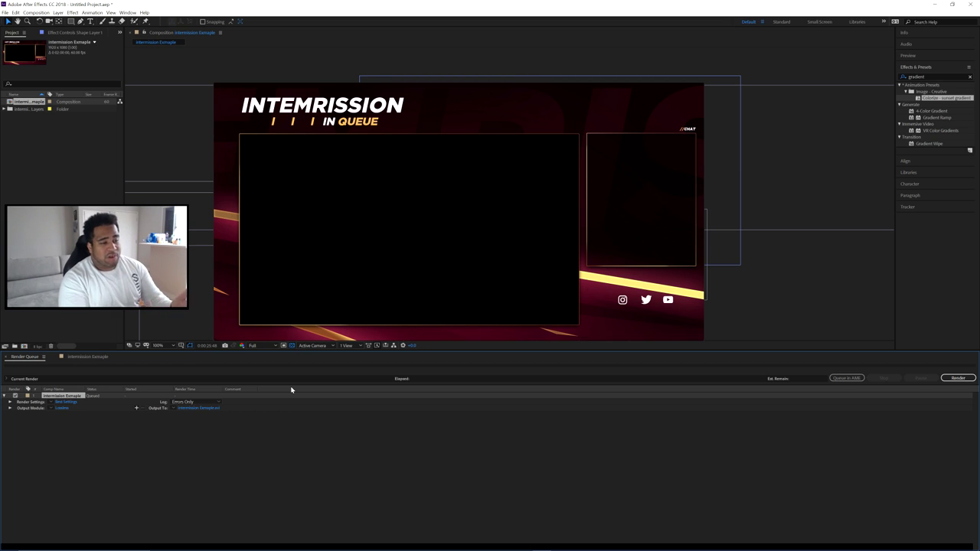
left_click_drag(197, 230, 244, 203)
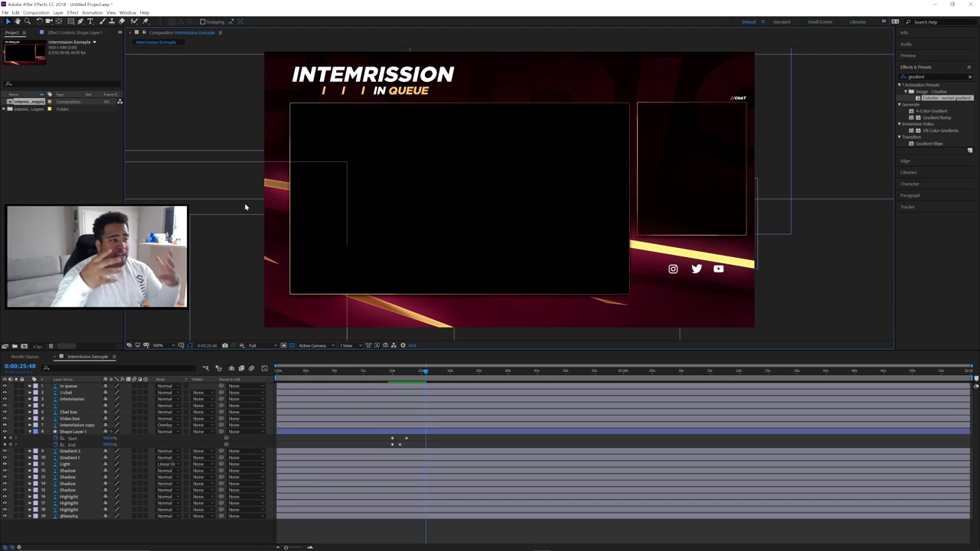